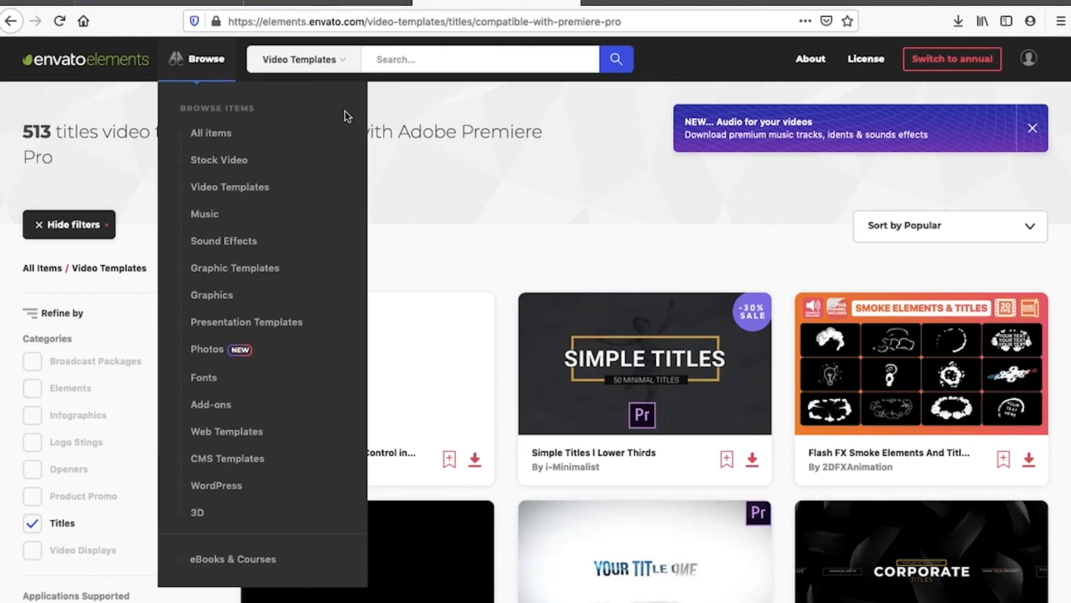
Open the Titles category of the video templates and filter it to templates supporting Premiere Pro.
{"action": "mouse_move", "coordinate": [248, 165]}
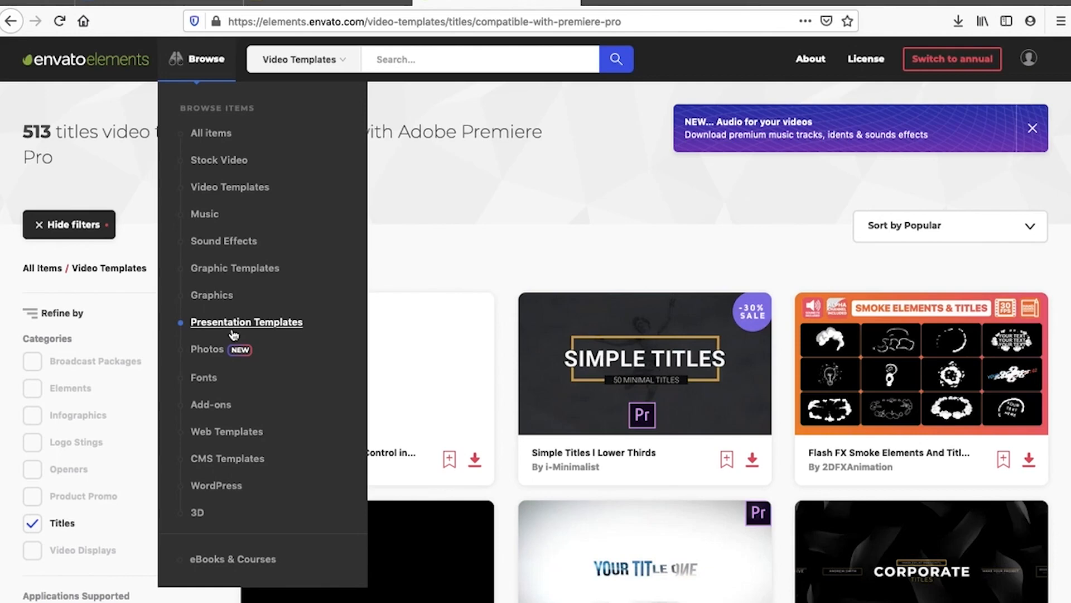
{"action": "mouse_move", "coordinate": [224, 431]}
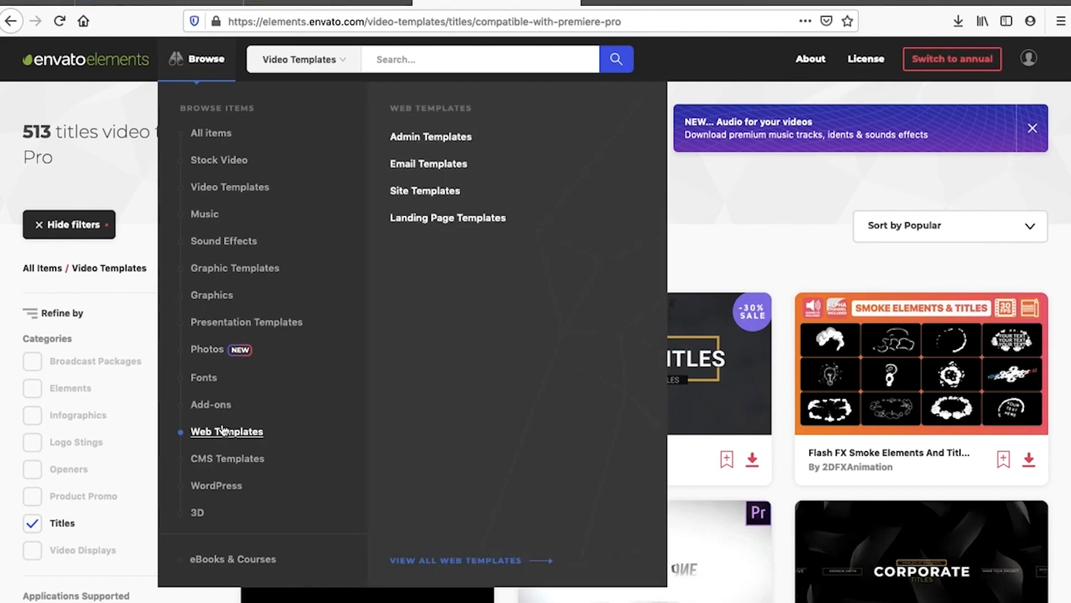
{"action": "mouse_move", "coordinate": [226, 196]}
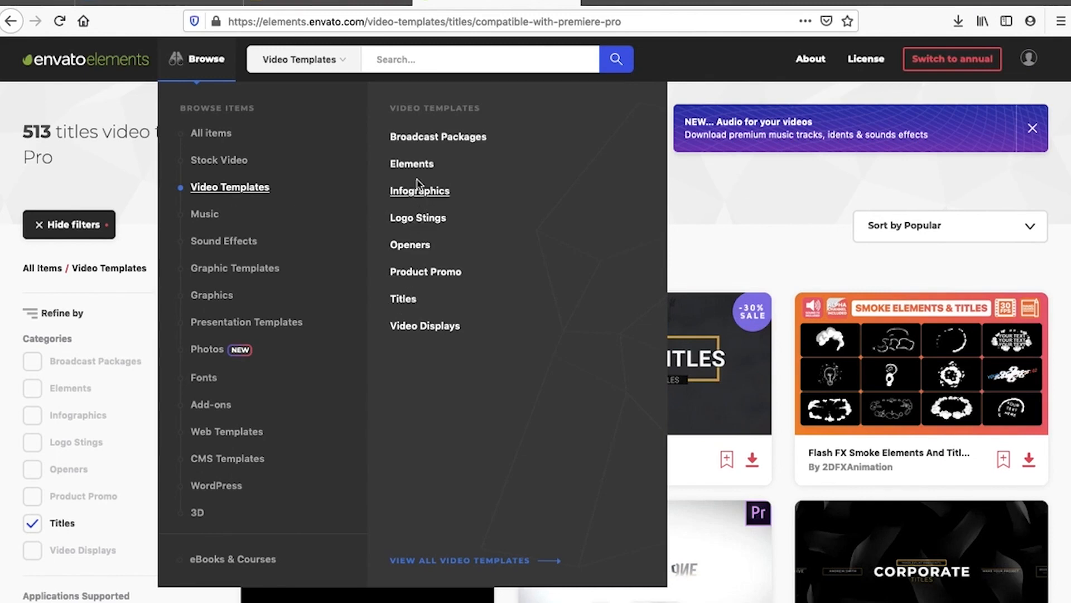
{"action": "left_click", "coordinate": [406, 301]}
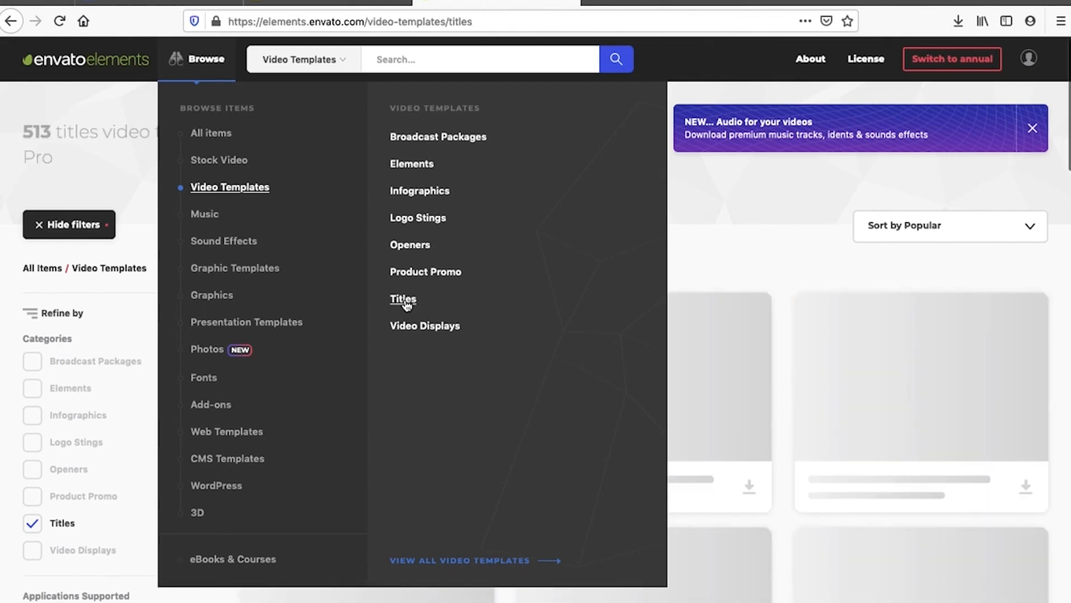
{"action": "scroll", "coordinate": [215, 562], "scroll_direction": "down", "scroll_amount": 3}
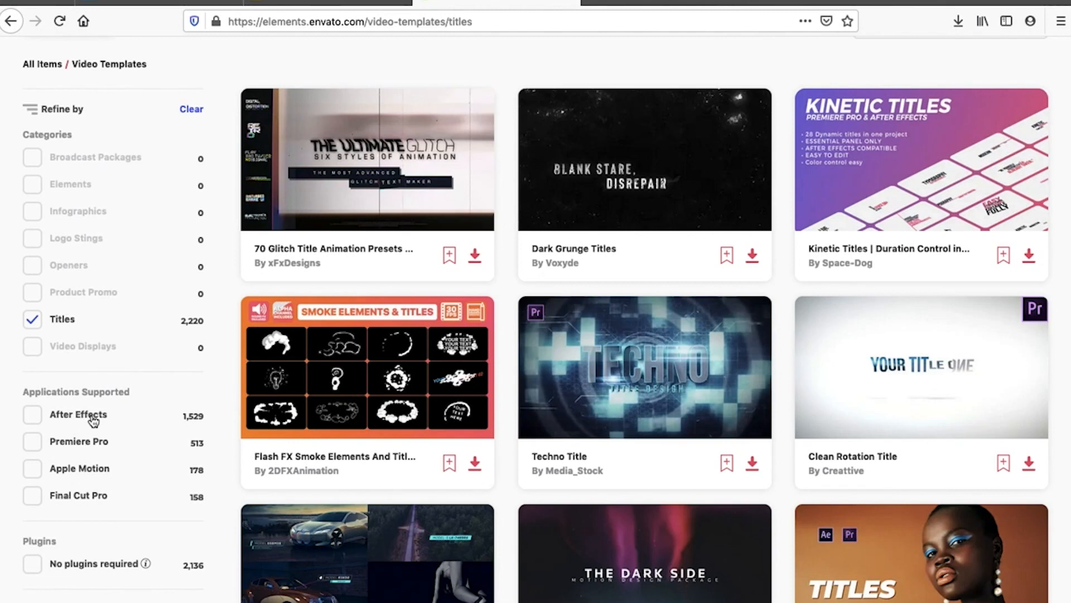
{"action": "left_click", "coordinate": [34, 443]}
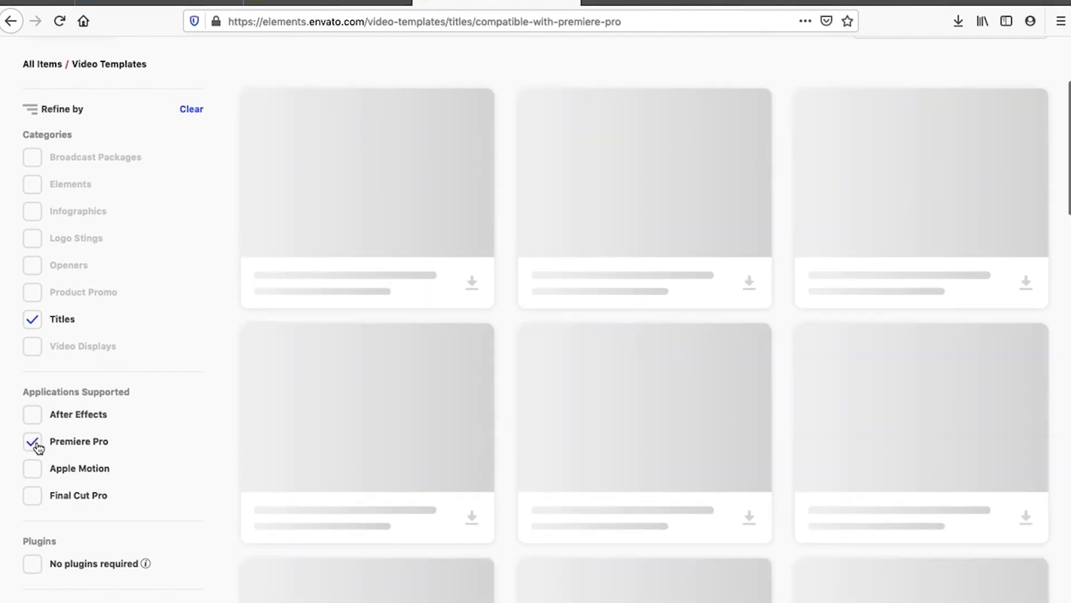
Look through the Premiere Pro title templates, previewing the Flat Social Media Pack, Cartoon Titles Pack and CallOuts items.
{"action": "scroll", "coordinate": [340, 400], "scroll_direction": "down", "scroll_amount": 10}
{"action": "scroll", "coordinate": [341, 435], "scroll_direction": "up", "scroll_amount": 5}
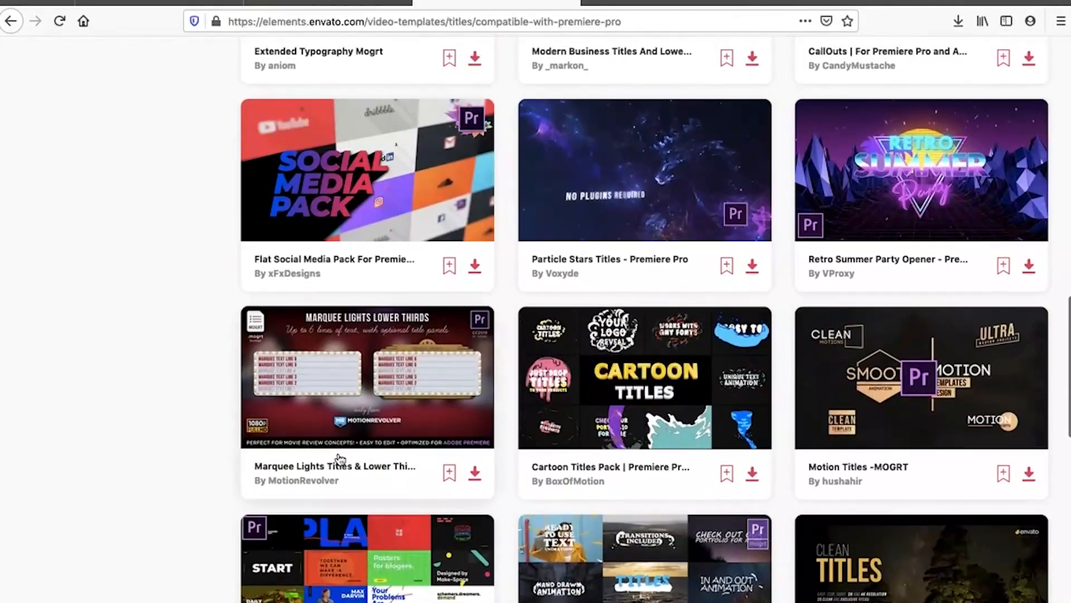
{"action": "scroll", "coordinate": [340, 459], "scroll_direction": "up", "scroll_amount": 9}
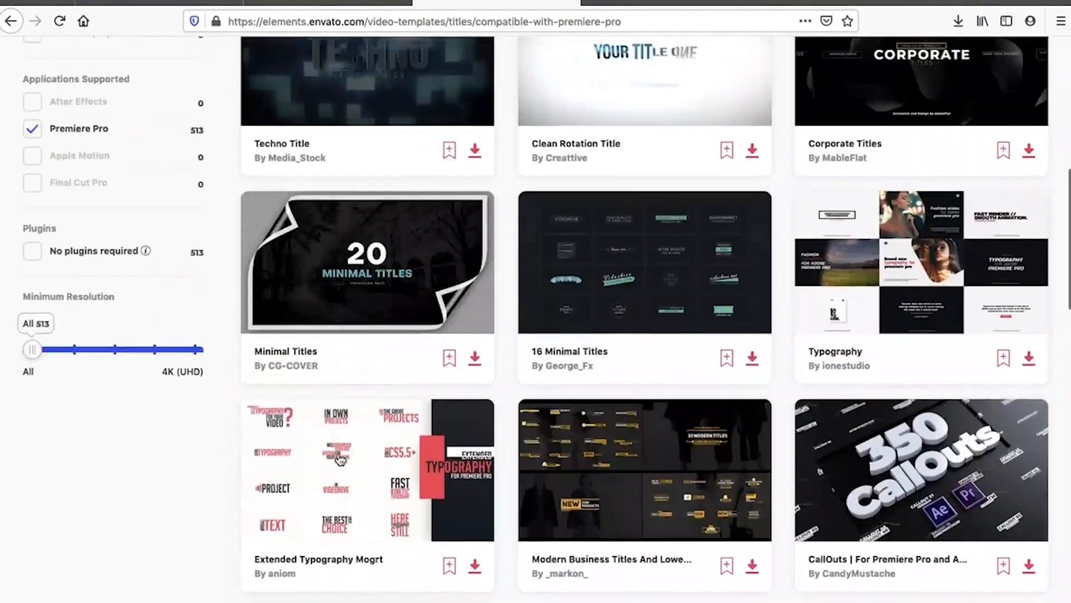
{"action": "scroll", "coordinate": [340, 458], "scroll_direction": "down", "scroll_amount": 5}
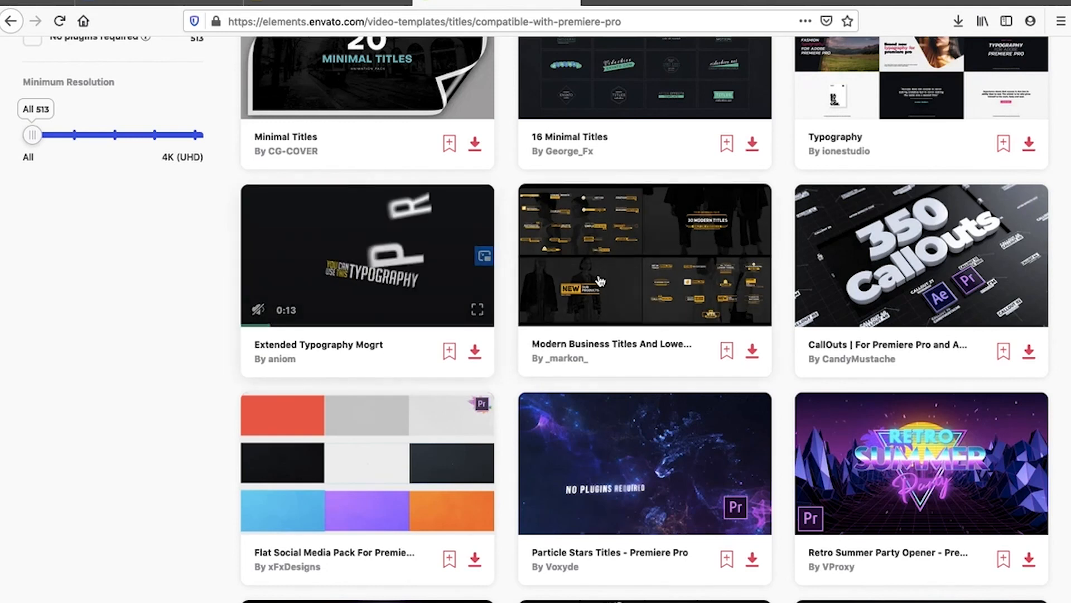
{"action": "mouse_move", "coordinate": [370, 490]}
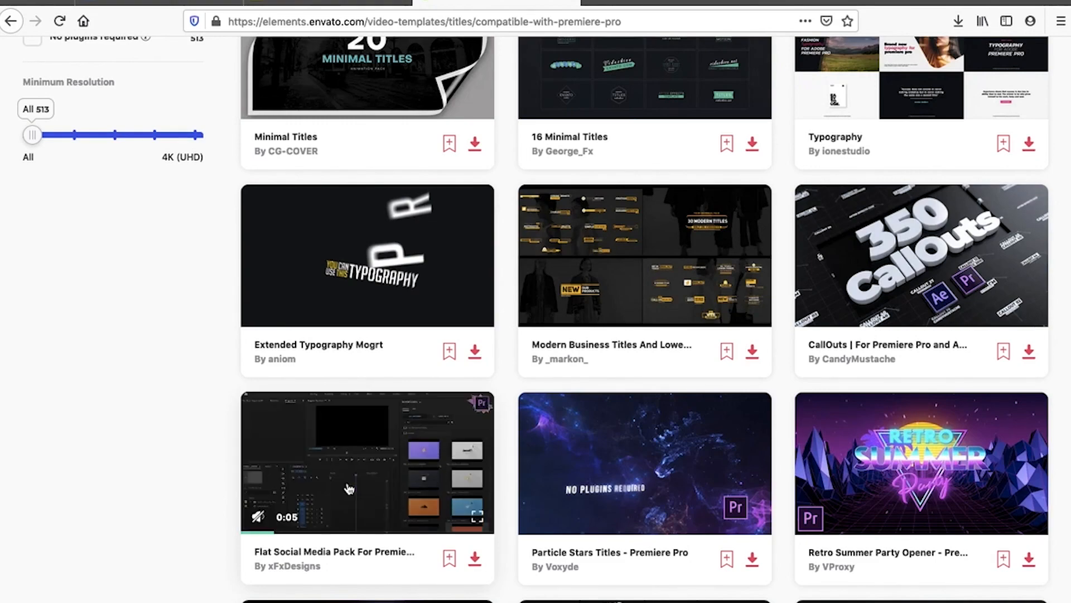
{"action": "scroll", "coordinate": [349, 489], "scroll_direction": "down", "scroll_amount": 7}
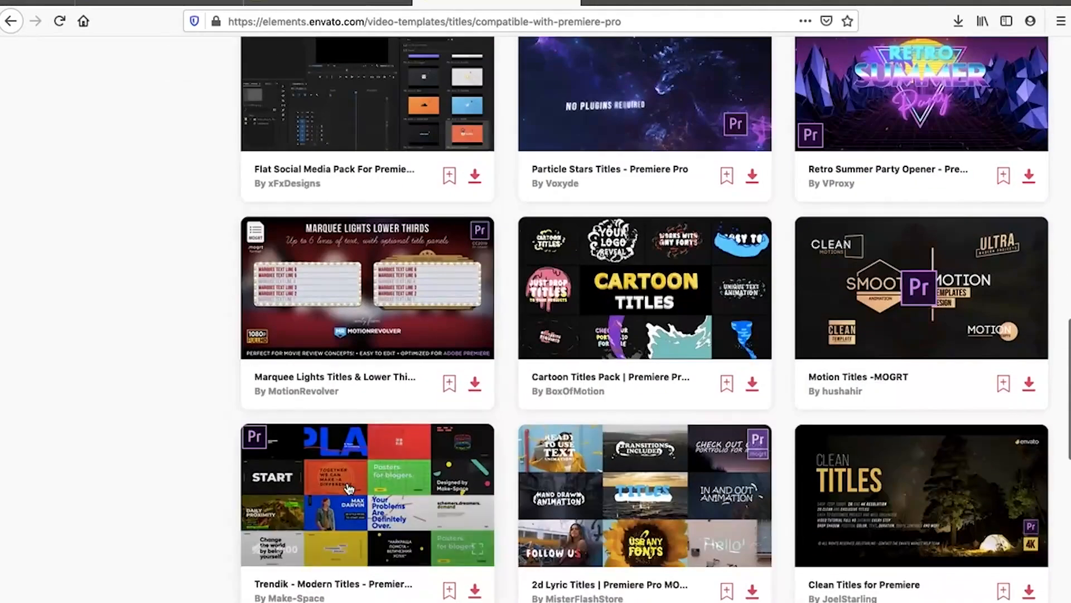
{"action": "mouse_move", "coordinate": [617, 300]}
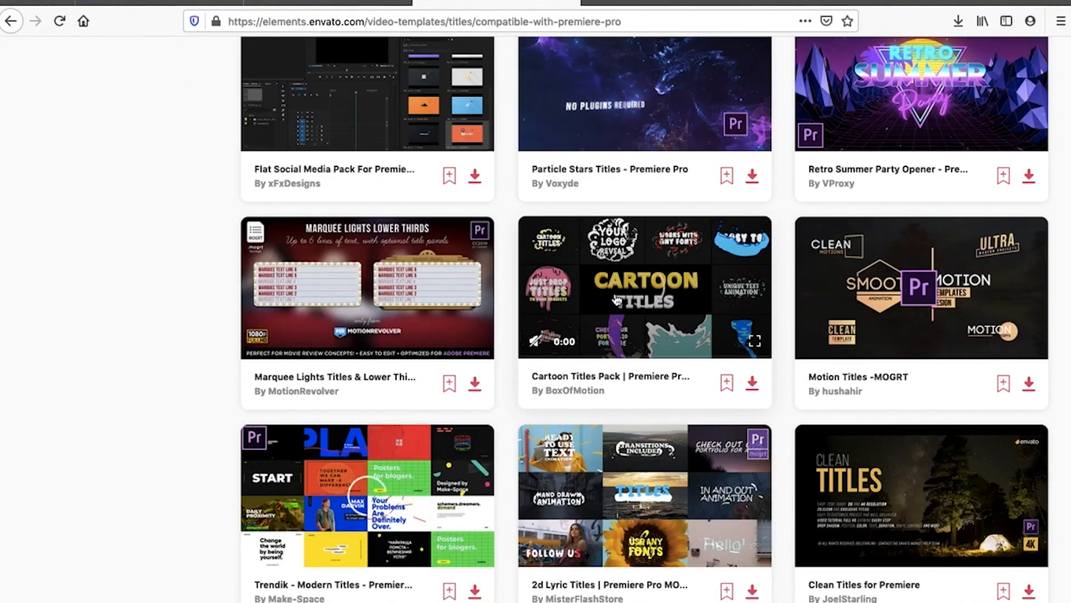
{"action": "scroll", "coordinate": [505, 502], "scroll_direction": "up", "scroll_amount": 12}
{"action": "scroll", "coordinate": [507, 507], "scroll_direction": "down", "scroll_amount": 4}
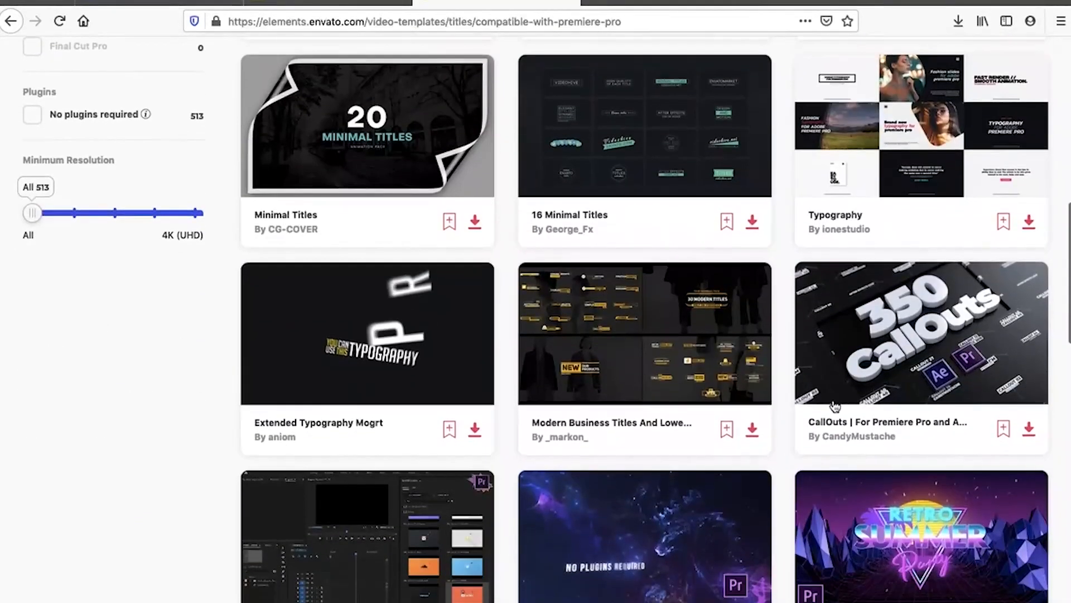
{"action": "mouse_move", "coordinate": [904, 338]}
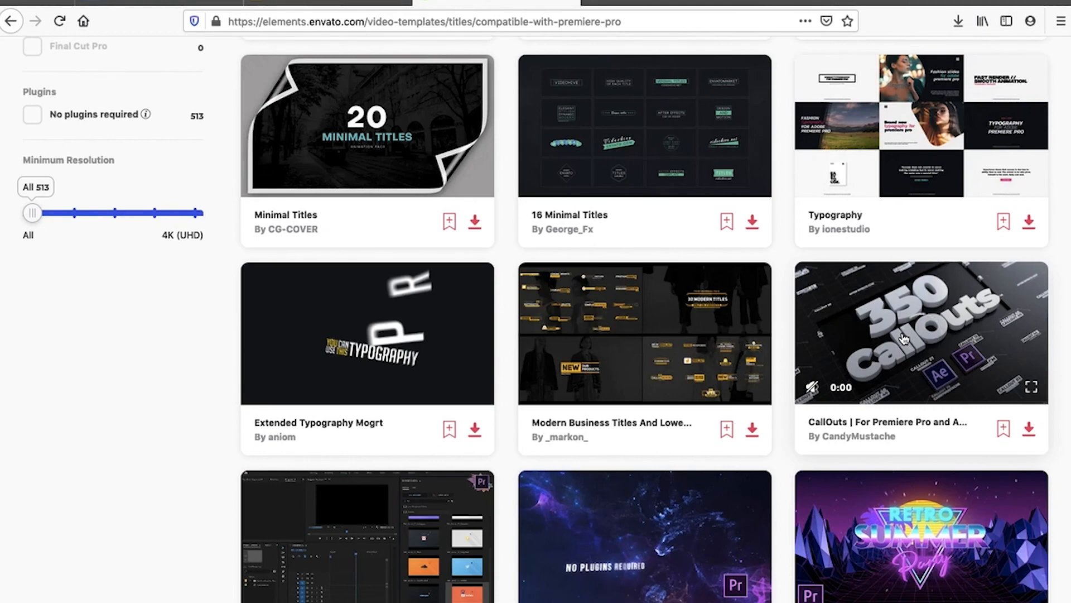
{"action": "scroll", "coordinate": [904, 337], "scroll_direction": "up", "scroll_amount": 8}
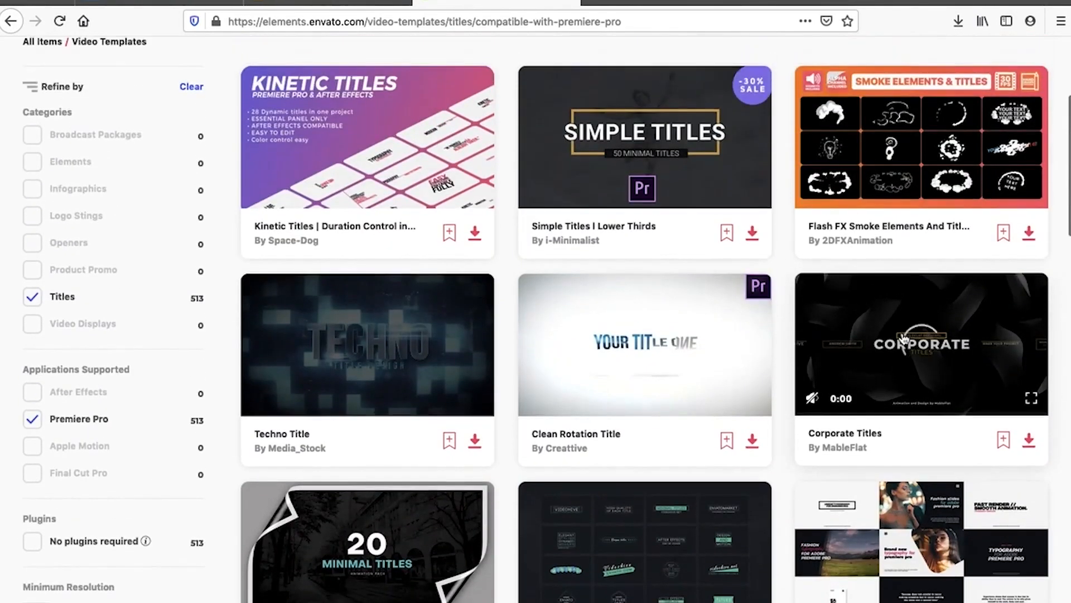
{"action": "scroll", "coordinate": [904, 337], "scroll_direction": "up", "scroll_amount": 2}
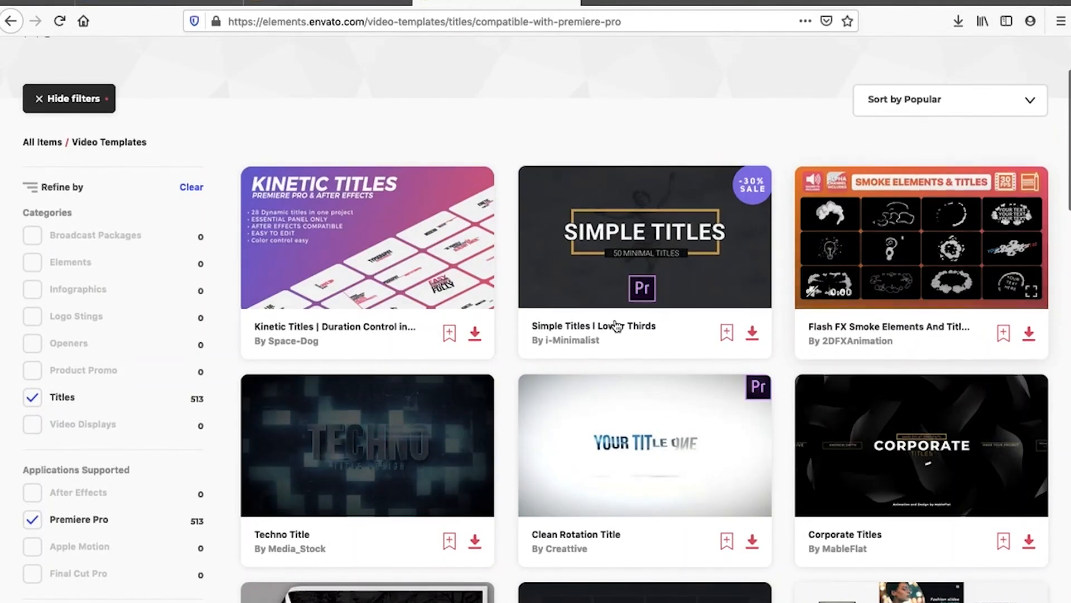
{"action": "scroll", "coordinate": [616, 325], "scroll_direction": "up", "scroll_amount": 3}
Open the Elements category of the video templates and filter it to templates supporting Premiere Pro.
{"action": "mouse_move", "coordinate": [199, 59]}
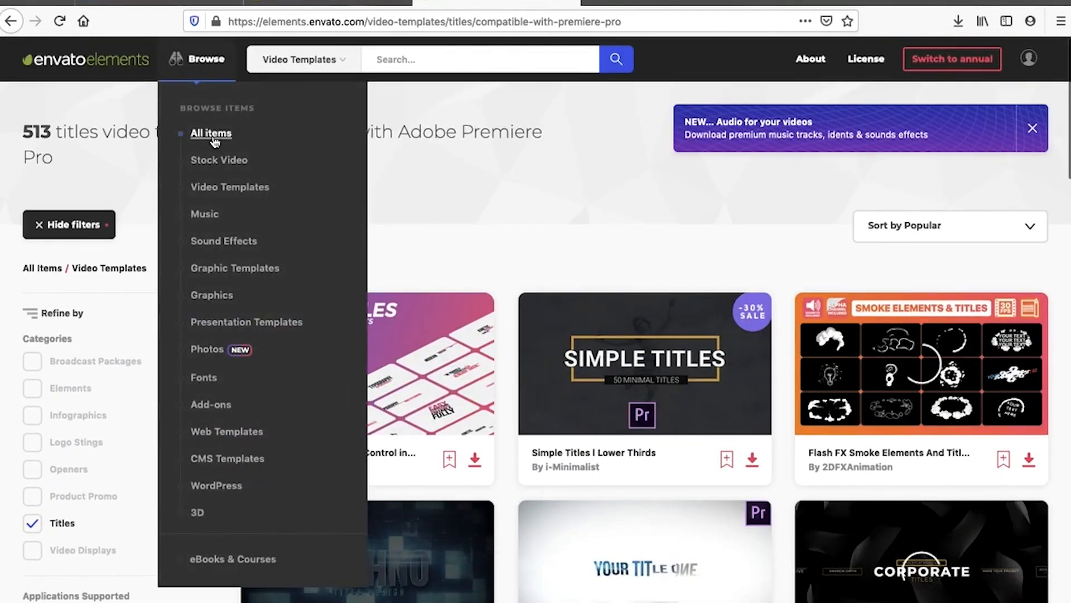
{"action": "mouse_move", "coordinate": [218, 192]}
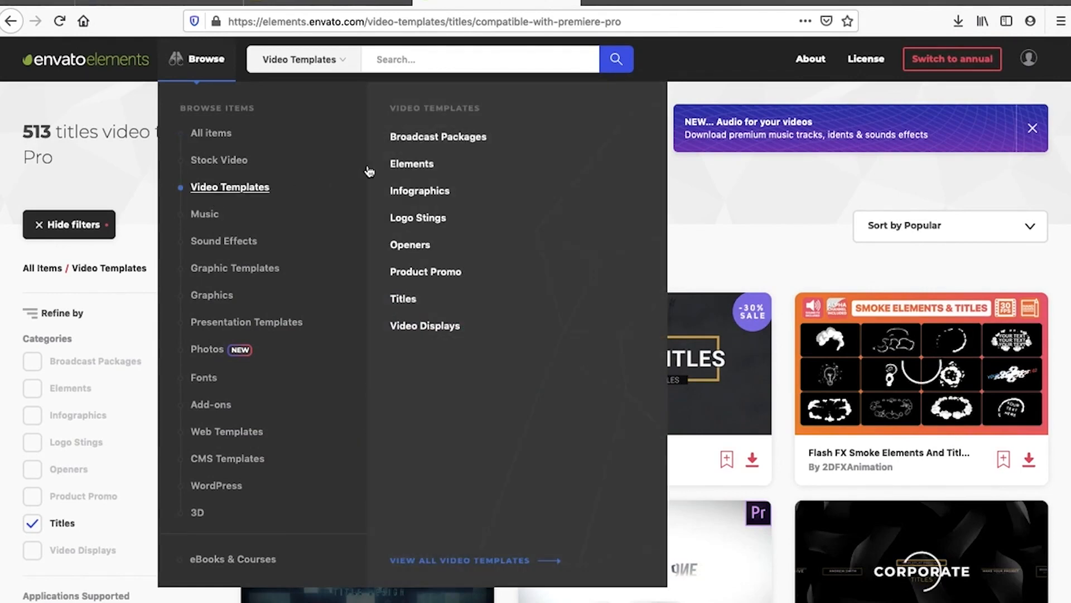
{"action": "left_click", "coordinate": [410, 164]}
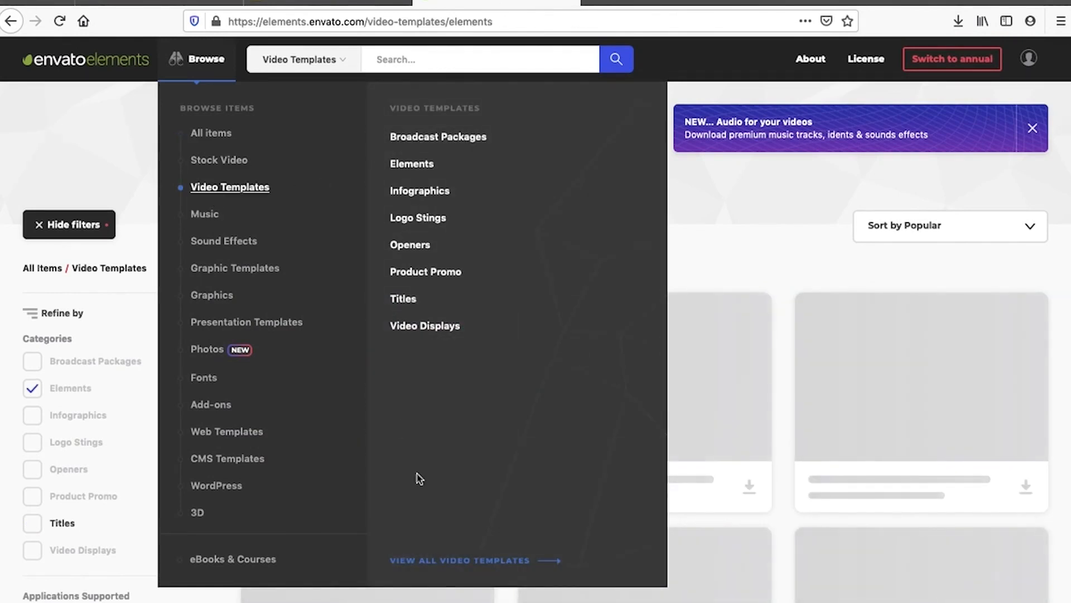
{"action": "scroll", "coordinate": [182, 476], "scroll_direction": "down", "scroll_amount": 5}
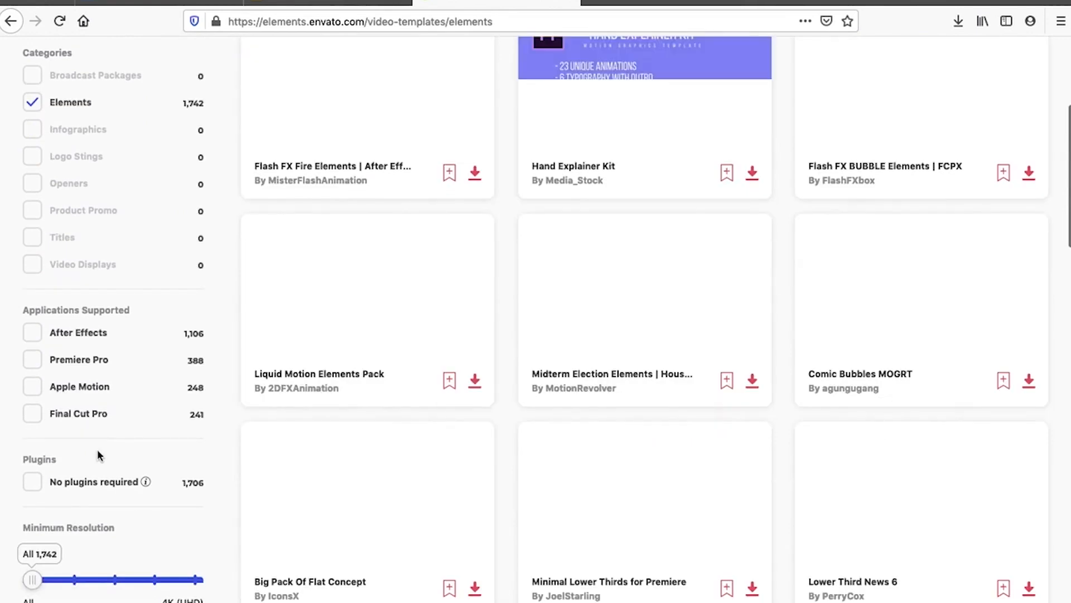
{"action": "left_click", "coordinate": [32, 359]}
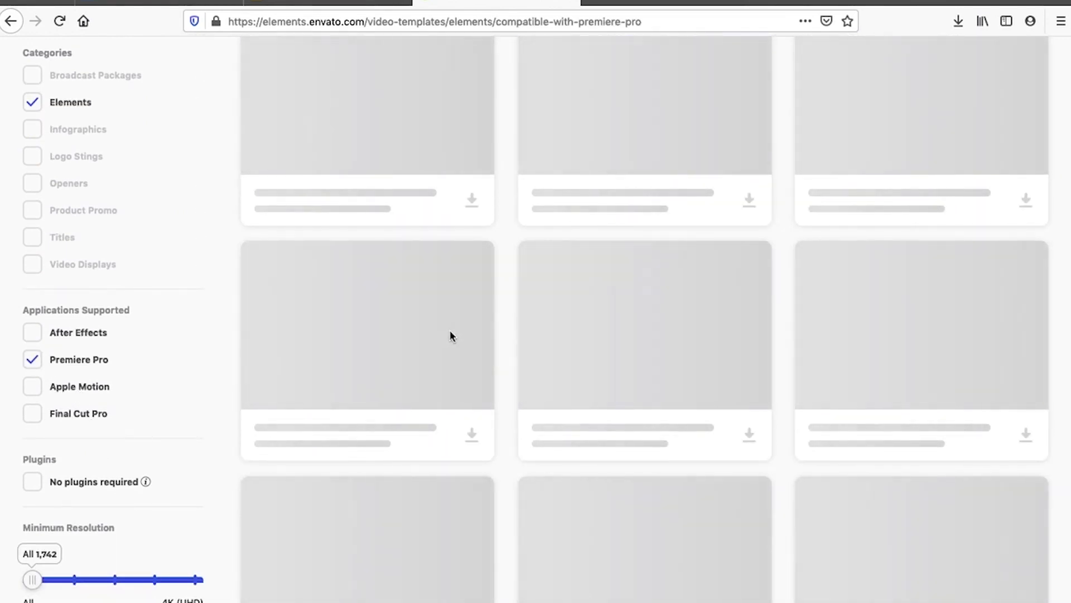
{"action": "scroll", "coordinate": [450, 331], "scroll_direction": "up", "scroll_amount": 5}
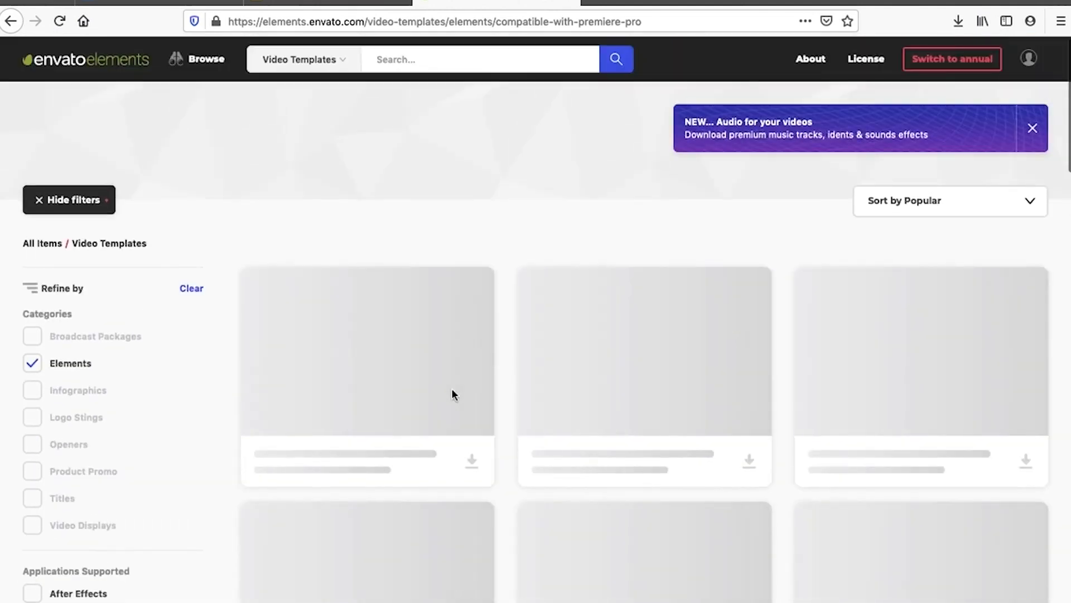
{"action": "scroll", "coordinate": [452, 390], "scroll_direction": "down", "scroll_amount": 5}
{"action": "scroll", "coordinate": [451, 390], "scroll_direction": "up", "scroll_amount": 5}
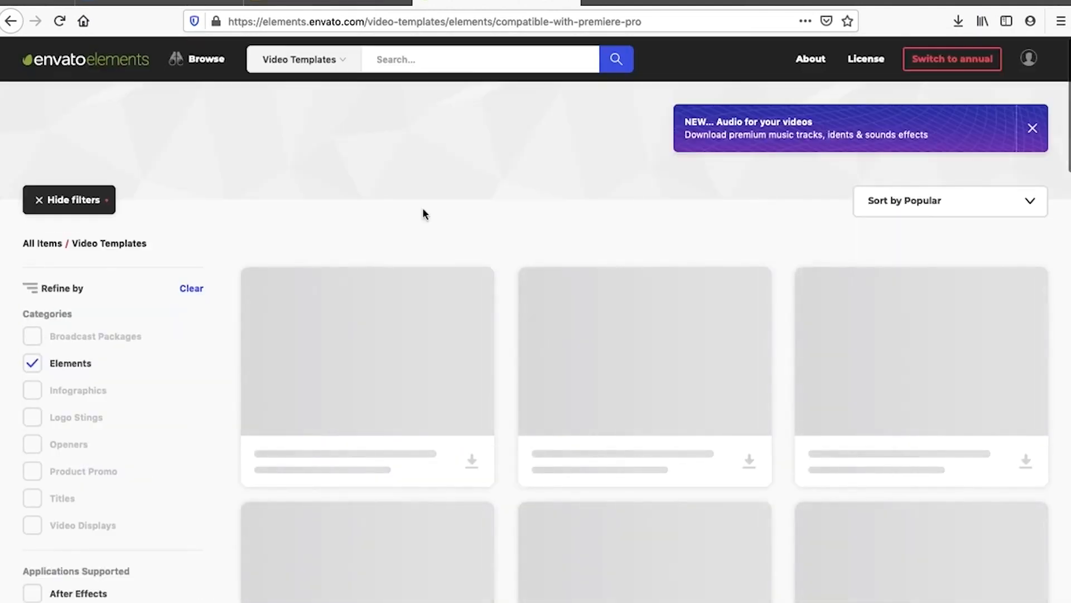
{"action": "scroll", "coordinate": [484, 458], "scroll_direction": "down", "scroll_amount": 8}
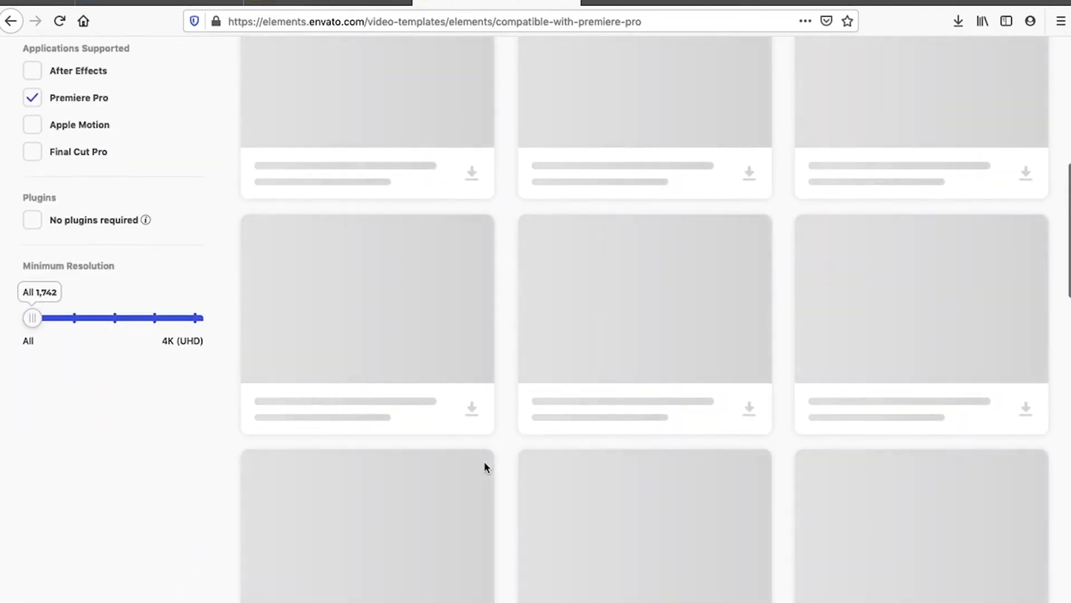
{"action": "scroll", "coordinate": [485, 467], "scroll_direction": "up", "scroll_amount": 8}
Switch to Premiere Pro, open the Graphics workspace and look through the motion graphics templates under My Templates.
{"action": "left_click", "coordinate": [453, 596]}
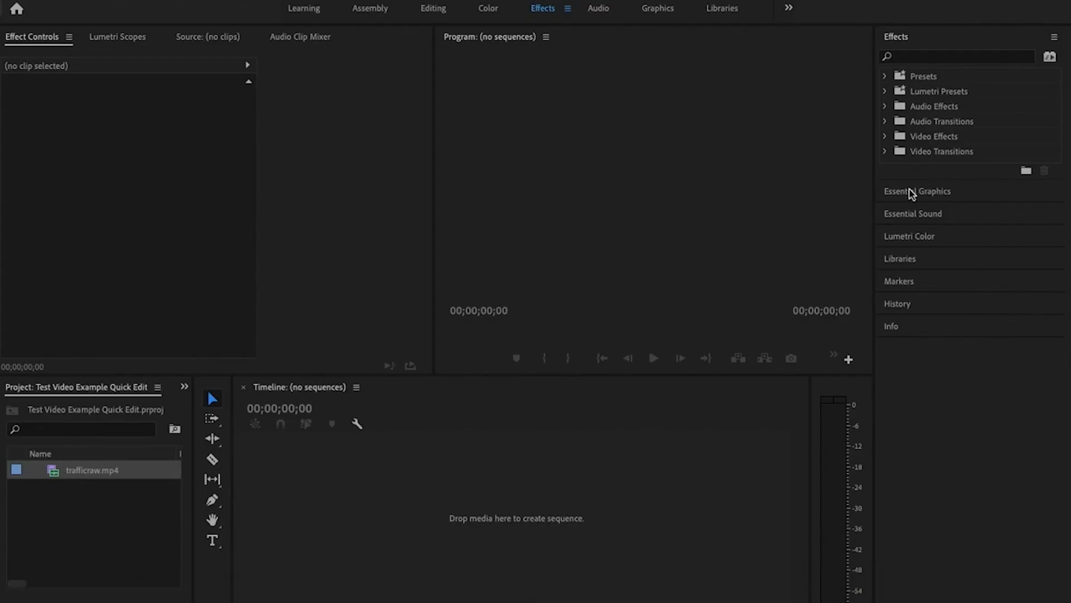
{"action": "left_click", "coordinate": [659, 10]}
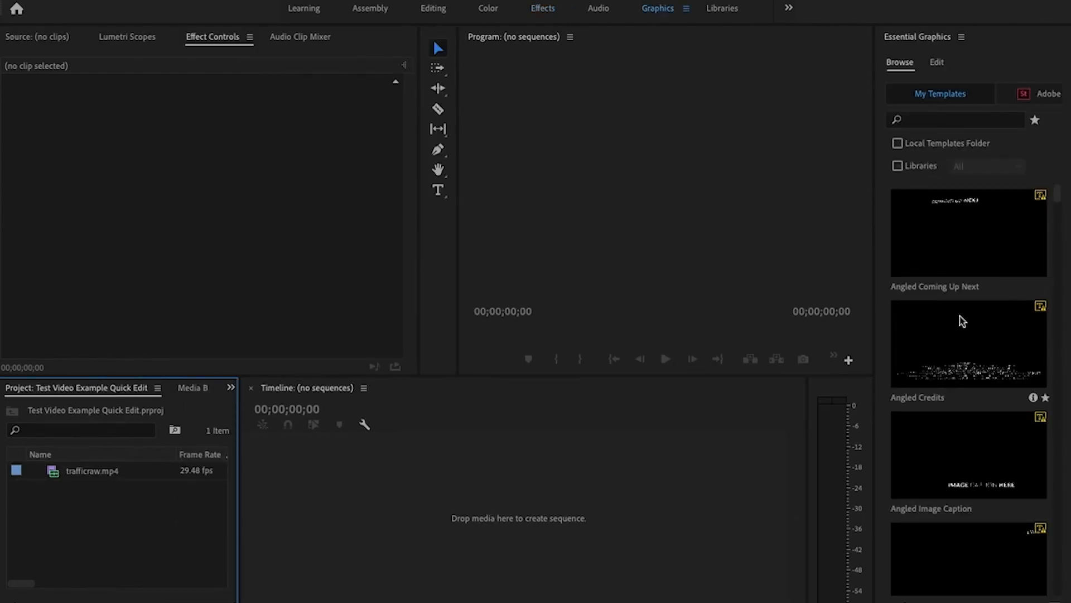
{"action": "scroll", "coordinate": [957, 323], "scroll_direction": "down", "scroll_amount": 5}
{"action": "scroll", "coordinate": [962, 320], "scroll_direction": "down", "scroll_amount": 15}
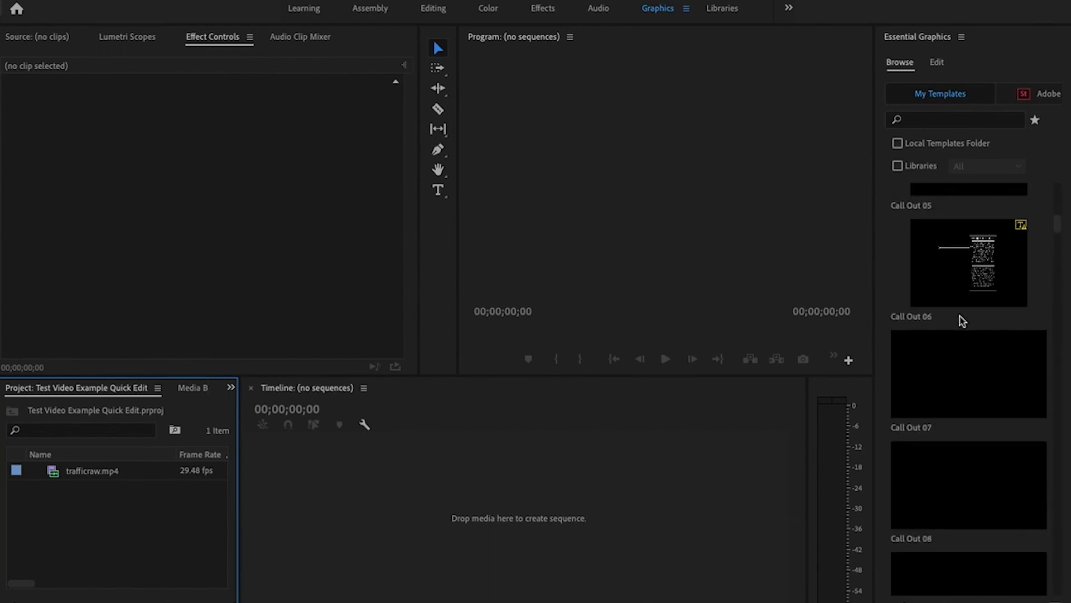
{"action": "scroll", "coordinate": [962, 320], "scroll_direction": "down", "scroll_amount": 15}
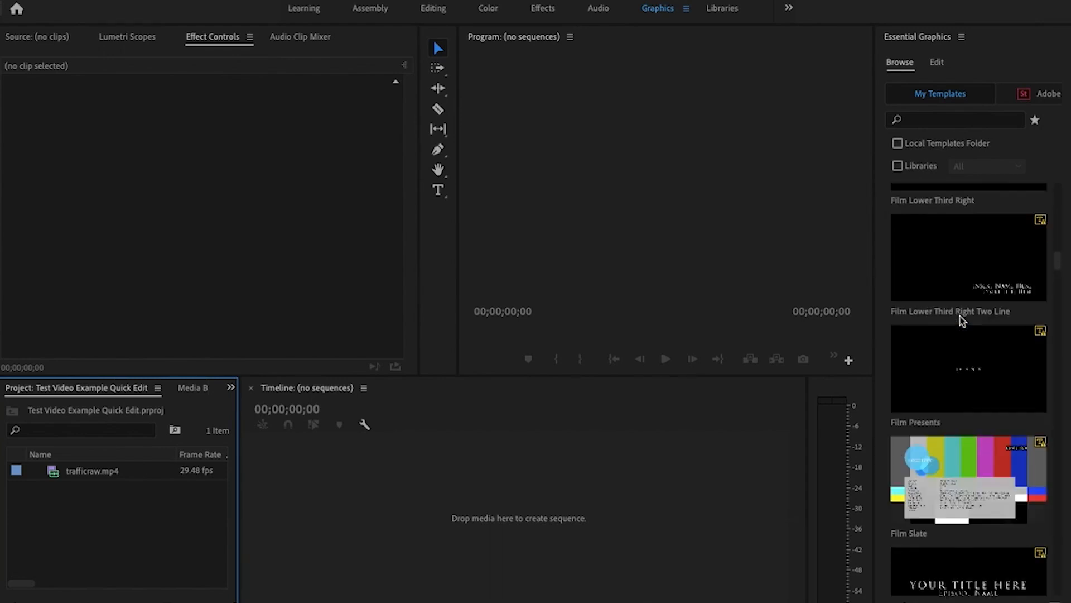
{"action": "scroll", "coordinate": [962, 320], "scroll_direction": "down", "scroll_amount": 2}
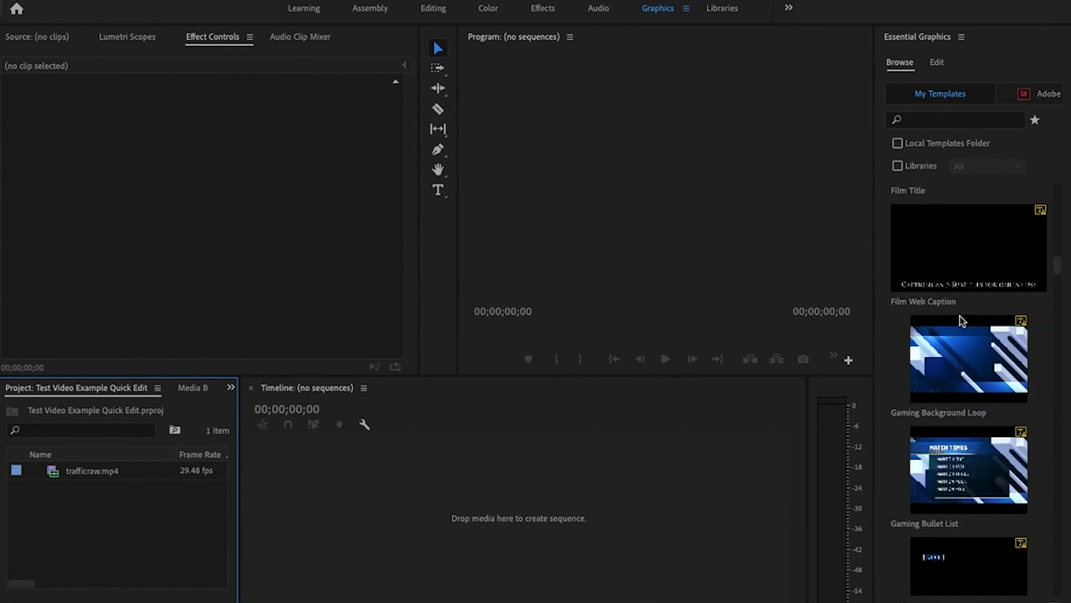
{"action": "scroll", "coordinate": [962, 320], "scroll_direction": "down", "scroll_amount": 10}
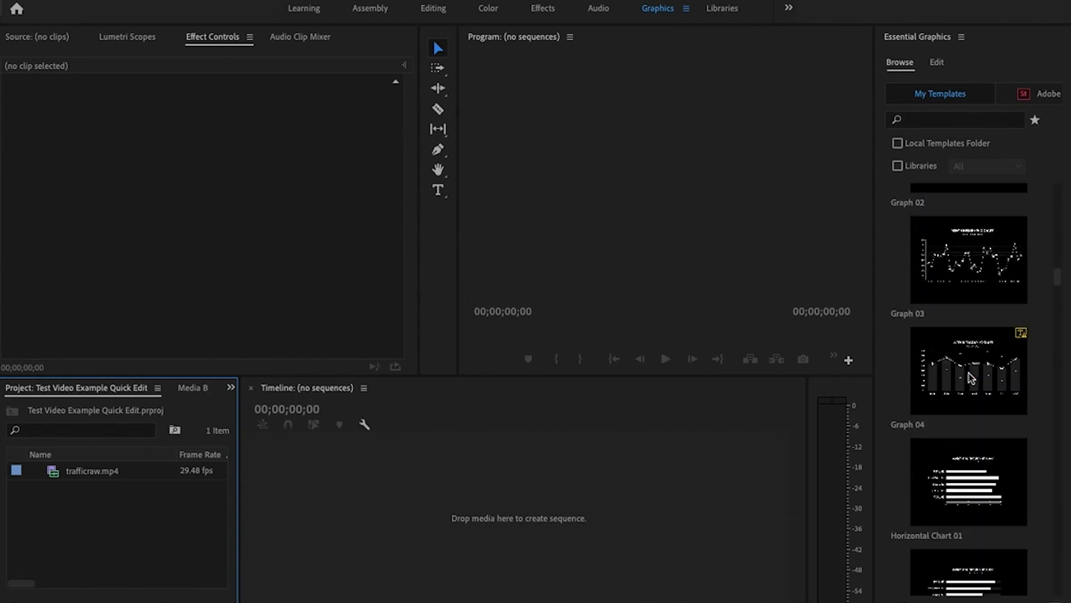
{"action": "scroll", "coordinate": [971, 379], "scroll_direction": "down", "scroll_amount": 12}
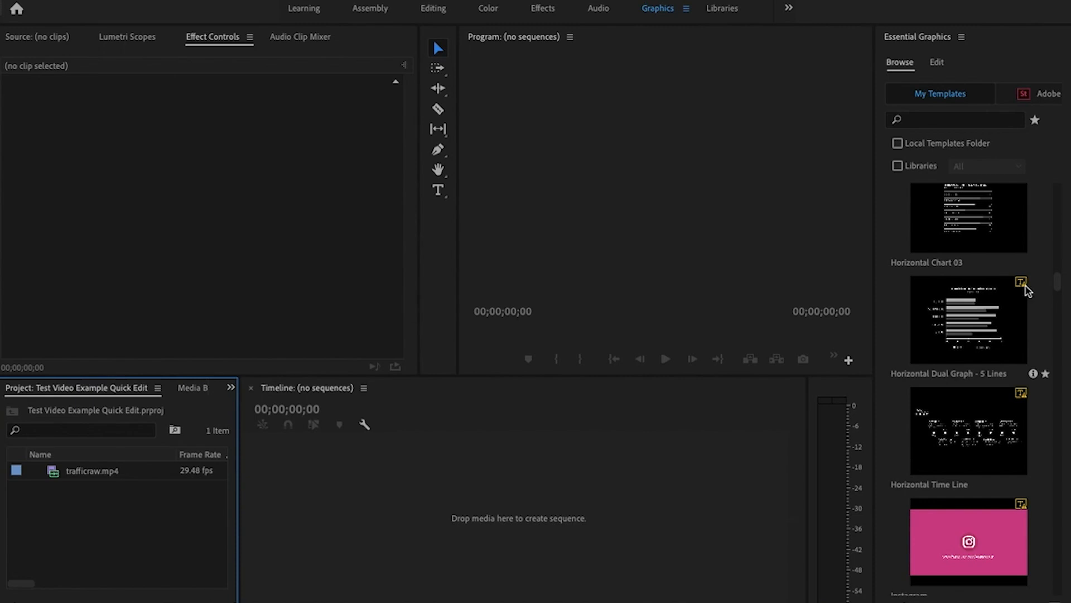
{"action": "scroll", "coordinate": [959, 408], "scroll_direction": "down", "scroll_amount": 10}
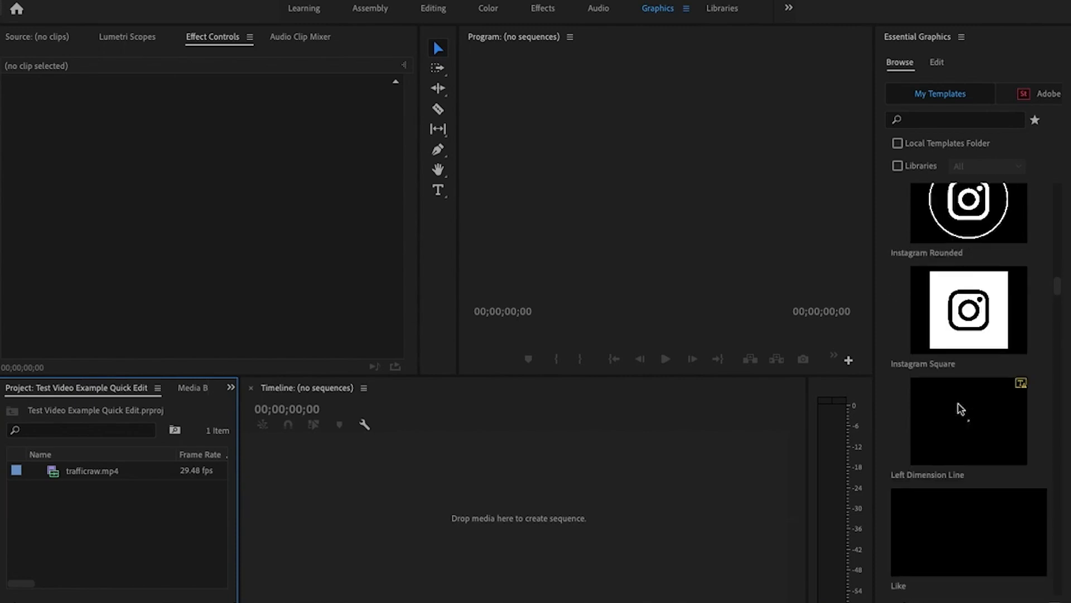
{"action": "scroll", "coordinate": [960, 408], "scroll_direction": "down", "scroll_amount": 15}
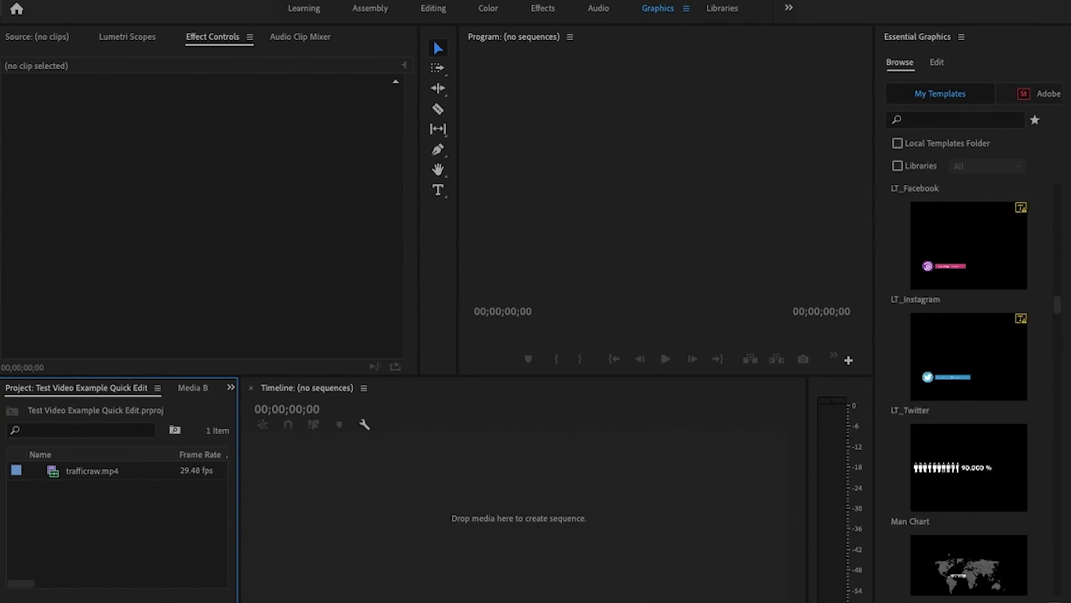
Switch back to the browser and view the course outline in the Video Training Plan document.
{"action": "left_click", "coordinate": [258, 583]}
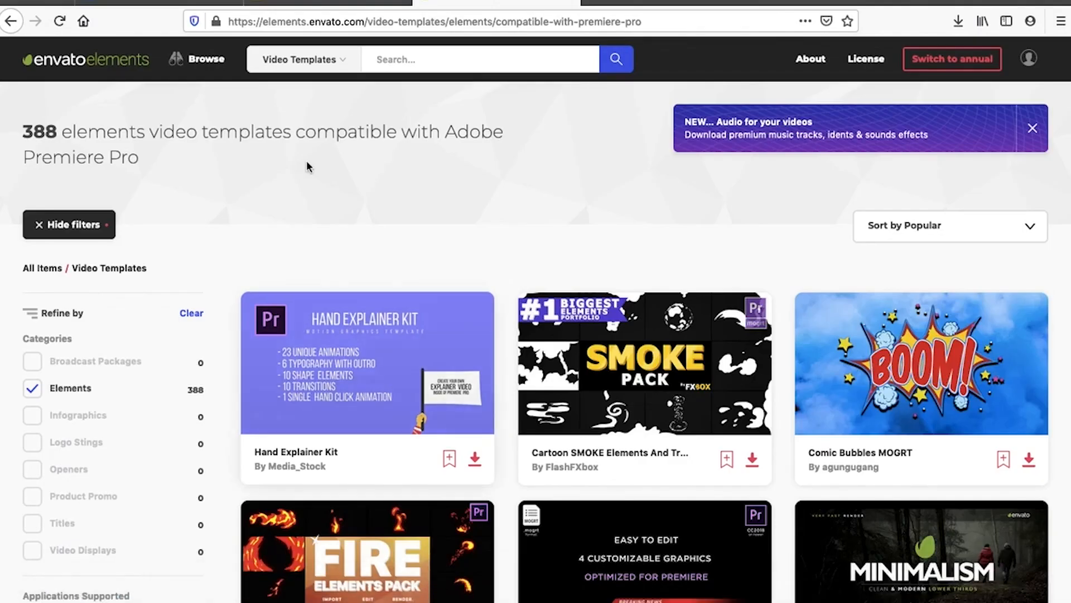
{"action": "left_click", "coordinate": [160, 3]}
{"action": "scroll", "coordinate": [295, 385], "scroll_direction": "down", "scroll_amount": 5}
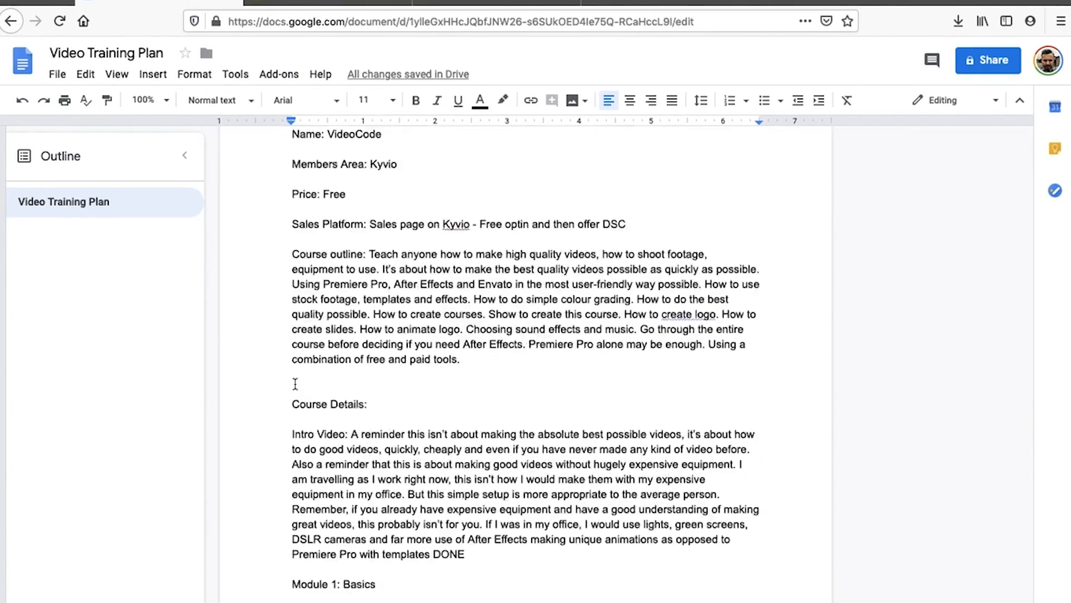
Look through the Module 1 video list and mogrt installation notes in the Video Training Plan, and switch to Premiere Pro.
{"action": "scroll", "coordinate": [295, 385], "scroll_direction": "down", "scroll_amount": 10}
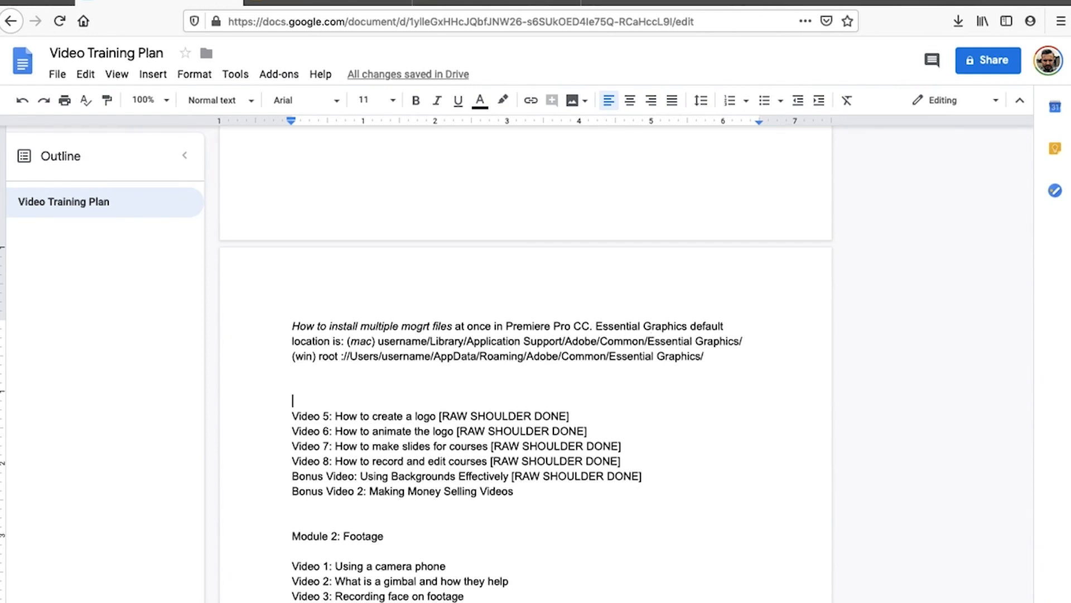
{"action": "left_click", "coordinate": [454, 585]}
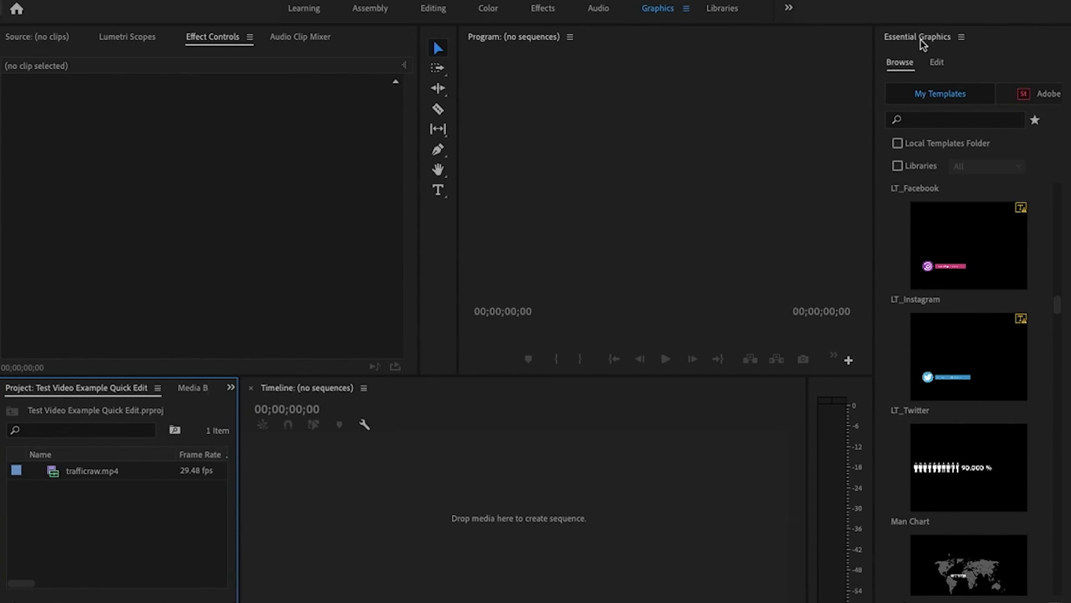
{"action": "mouse_move", "coordinate": [261, 596]}
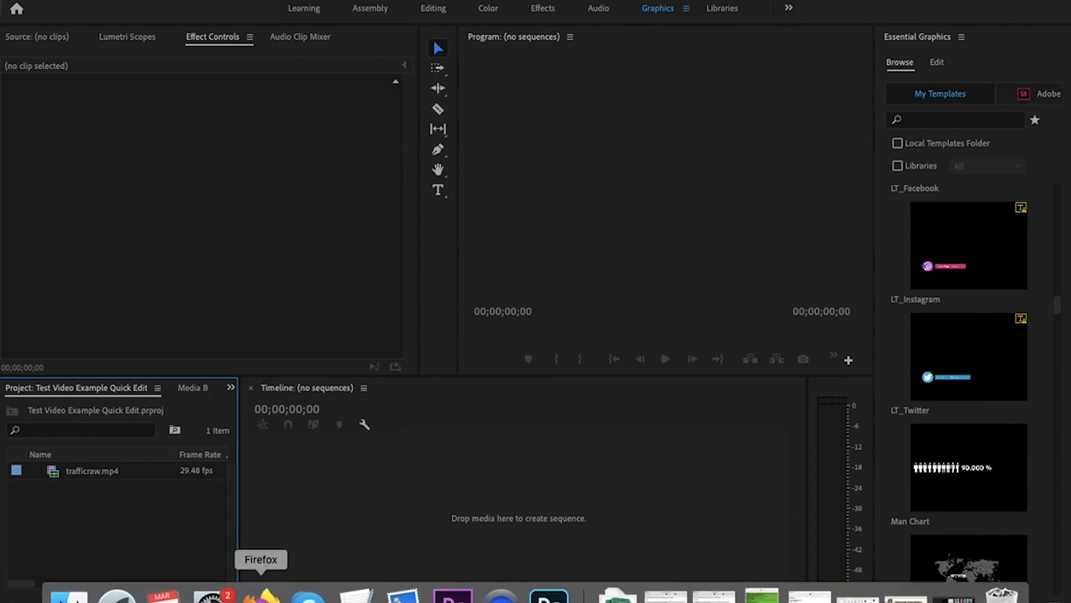
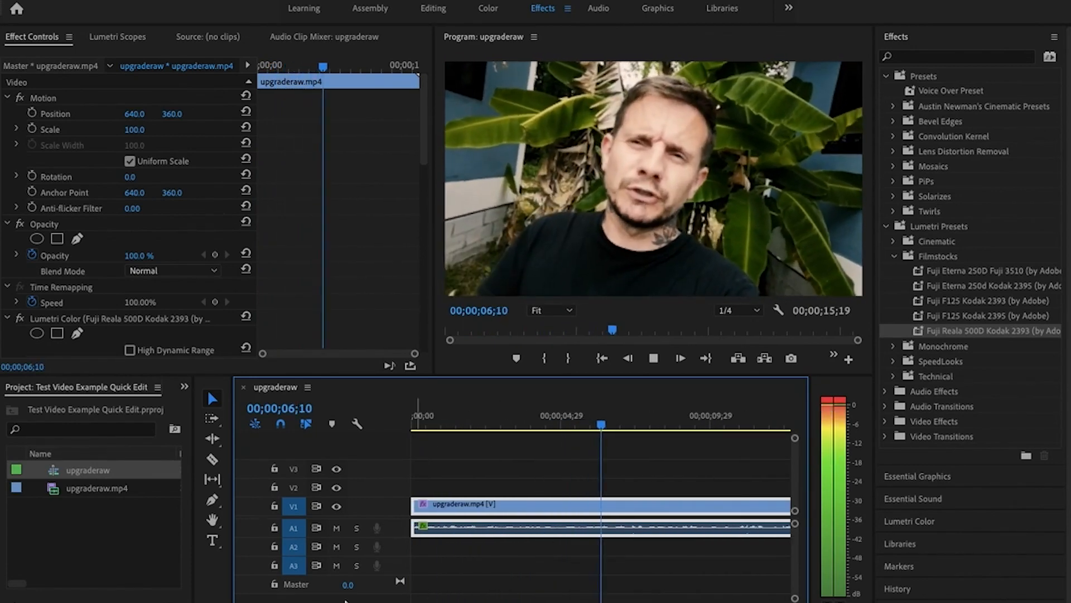
Cut the upgraderaw.mp4 clip in the timeline at 00;00;14;08 and delete the short piece after the cut.
{"action": "left_click_drag", "start_coordinate": [587, 602], "coordinate": [770, 602]}
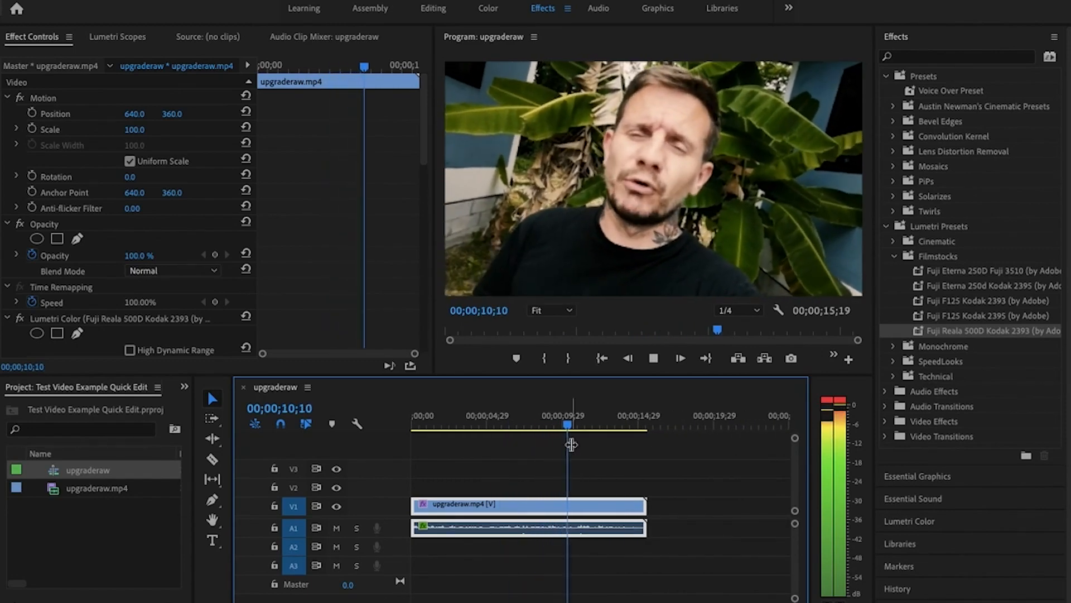
{"action": "left_click", "coordinate": [615, 427]}
{"action": "mouse_move", "coordinate": [622, 428]}
{"action": "left_mouse_down"}
{"action": "mouse_move", "coordinate": [631, 426]}
{"action": "mouse_move", "coordinate": [615, 425]}
{"action": "left_mouse_up"}
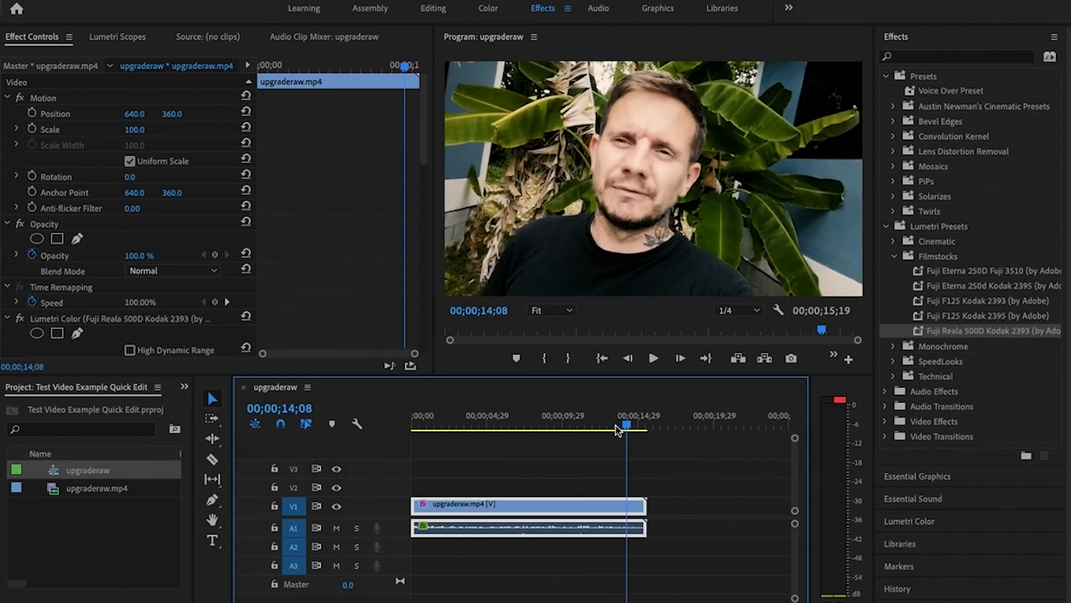
{"action": "key", "text": "c"}
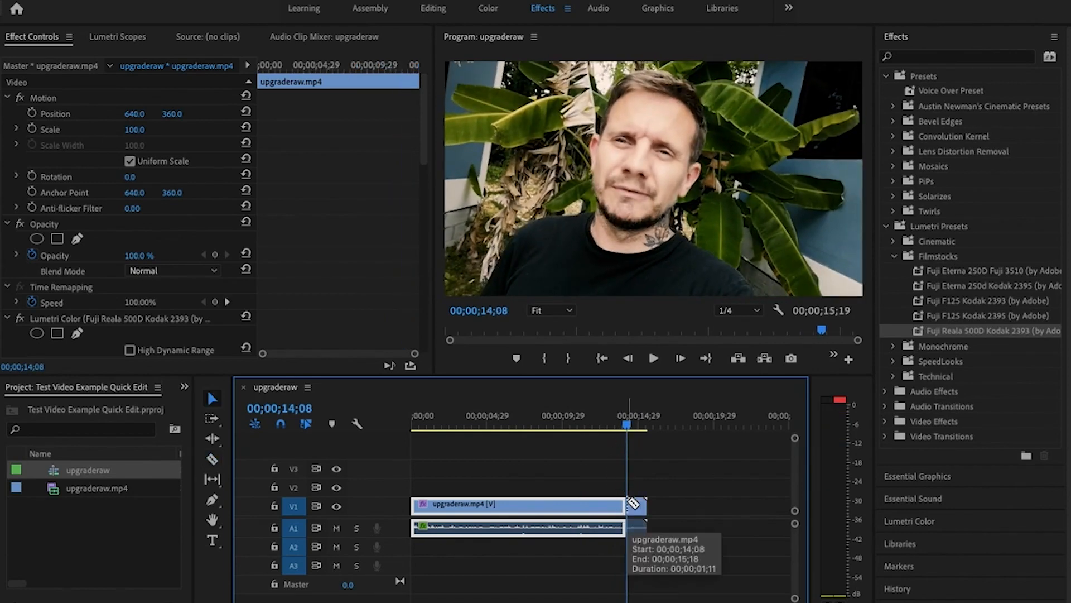
{"action": "left_click", "coordinate": [631, 504]}
{"action": "key", "text": "v"}
{"action": "left_click", "coordinate": [635, 509]}
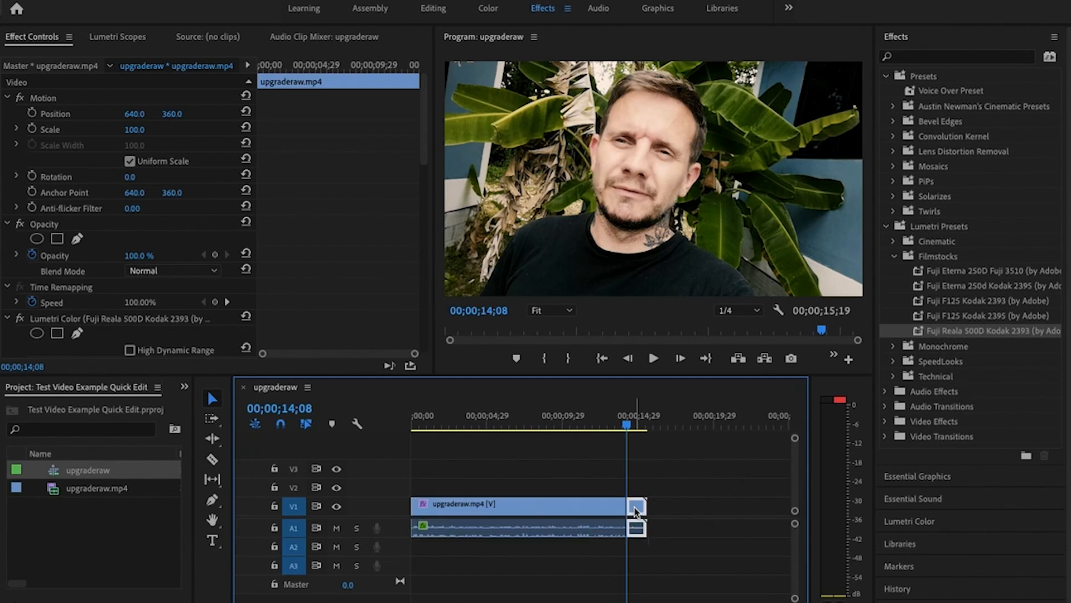
{"action": "key", "text": "Delete"}
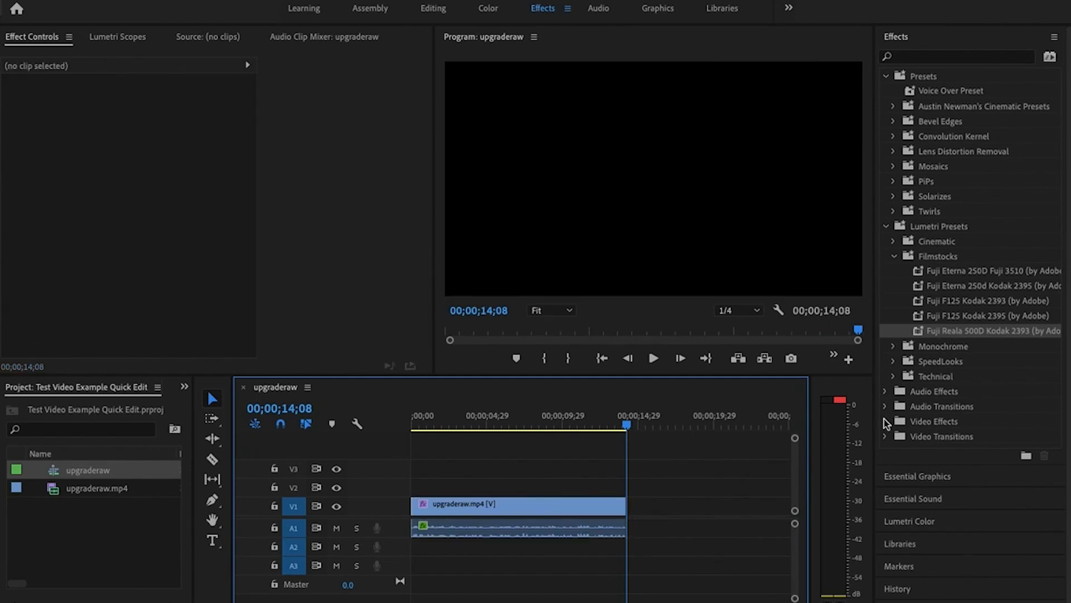
Apply the Dip to Black dissolve transition to the end of the upgraderaw.mp4 clip on track V1.
{"action": "left_click", "coordinate": [885, 436]}
{"action": "scroll", "coordinate": [900, 417], "scroll_direction": "down", "scroll_amount": 2}
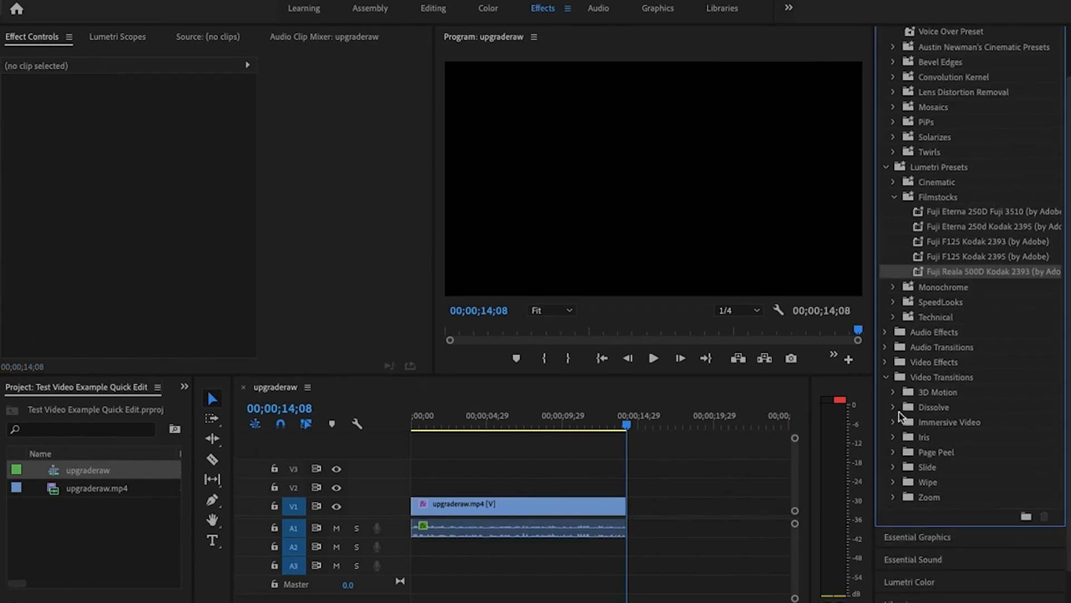
{"action": "left_click", "coordinate": [893, 408]}
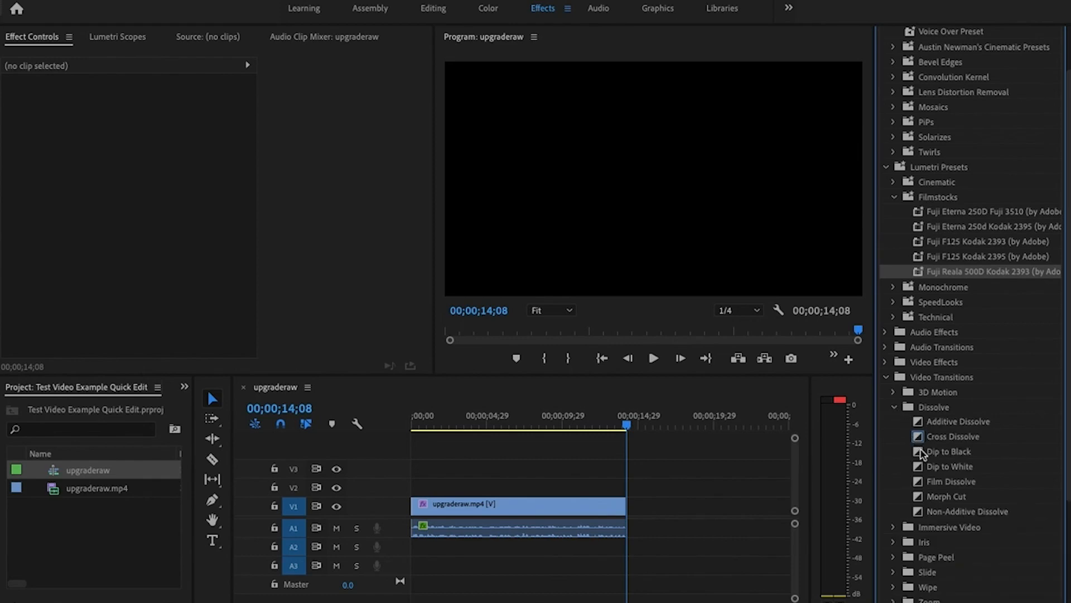
{"action": "left_click_drag", "start_coordinate": [921, 453], "coordinate": [627, 508]}
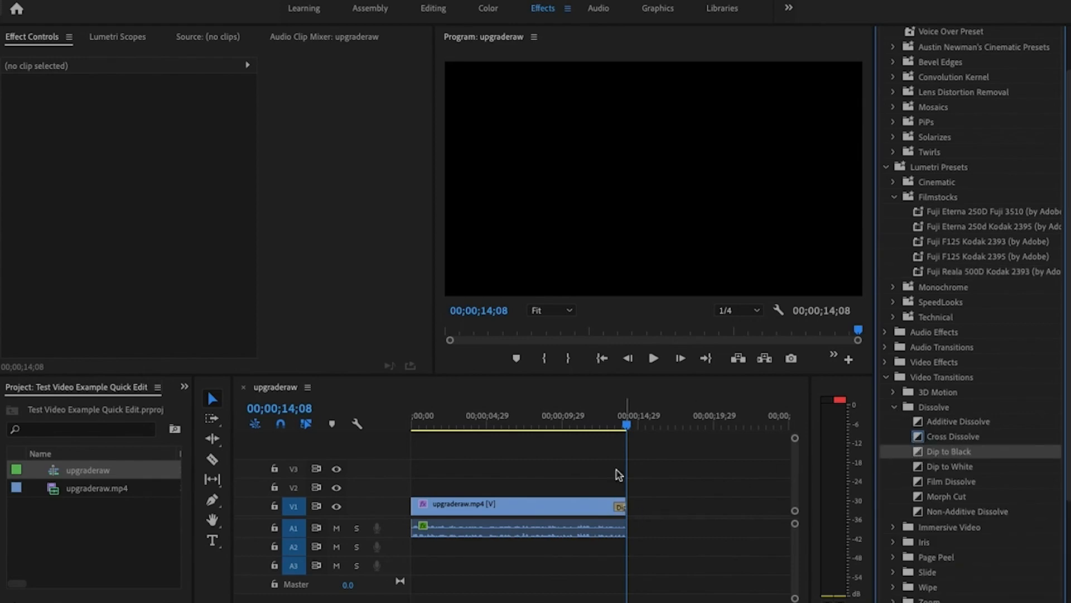
Play back the end of the sequence to check the Dip to Black transition, and play its opening second.
{"action": "left_click_drag", "start_coordinate": [624, 428], "coordinate": [581, 430]}
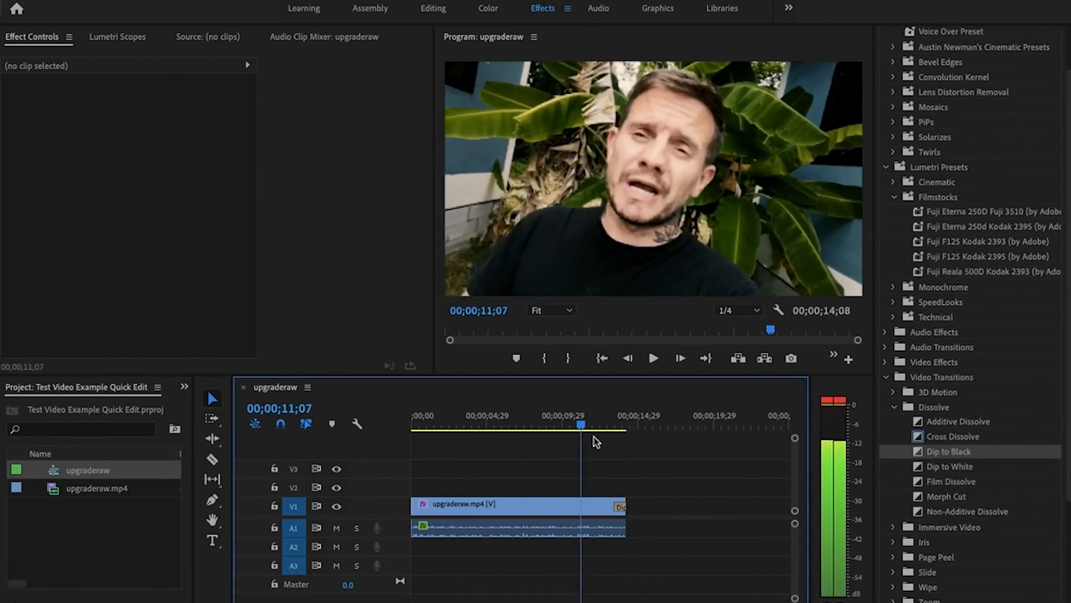
{"action": "key", "text": "space"}
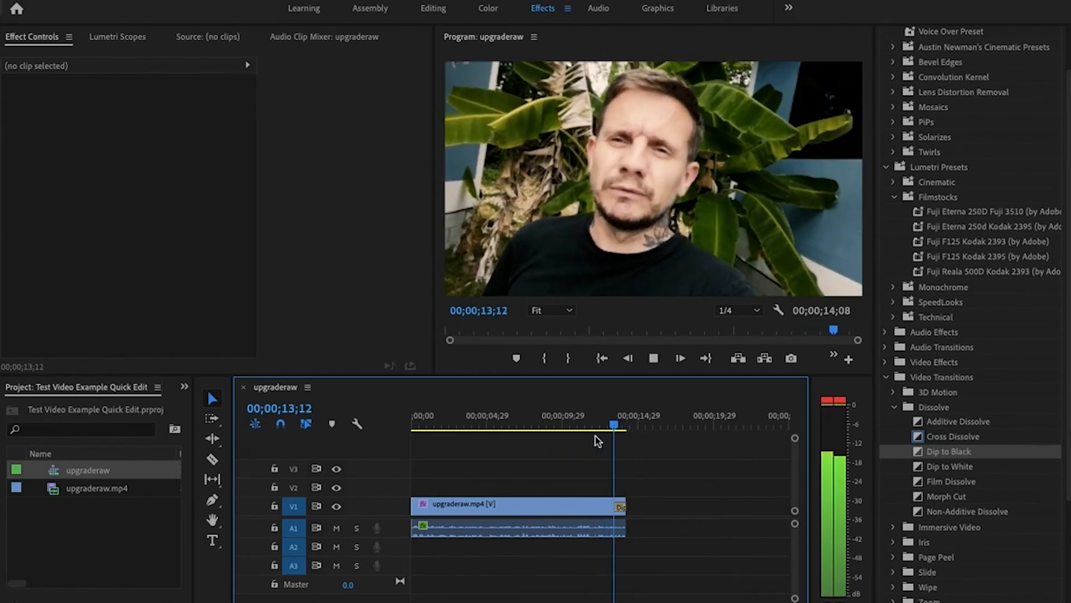
{"action": "key", "text": "space"}
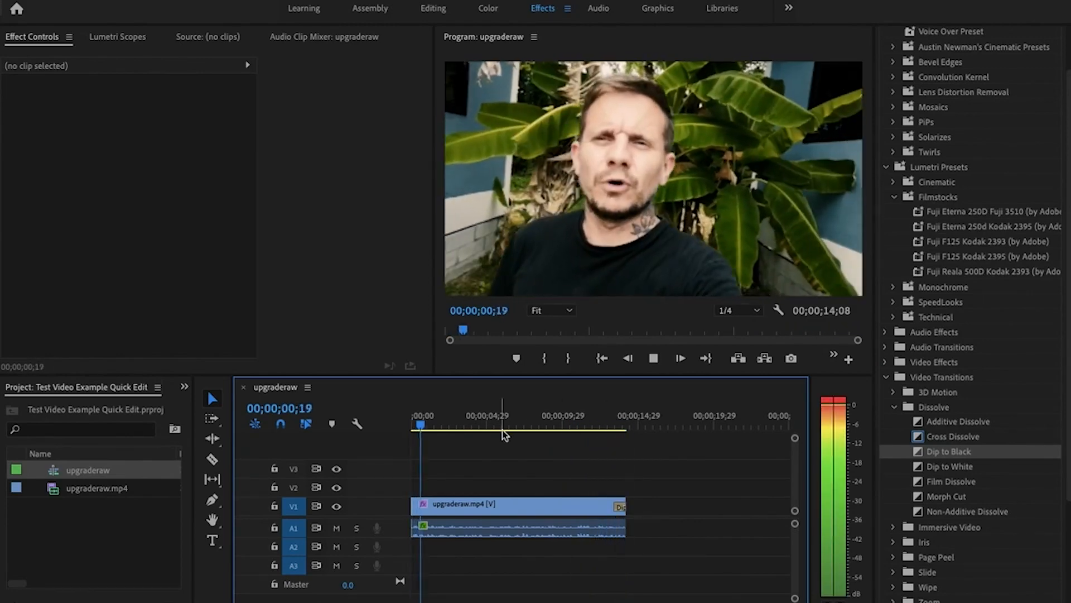
{"action": "key", "text": "space"}
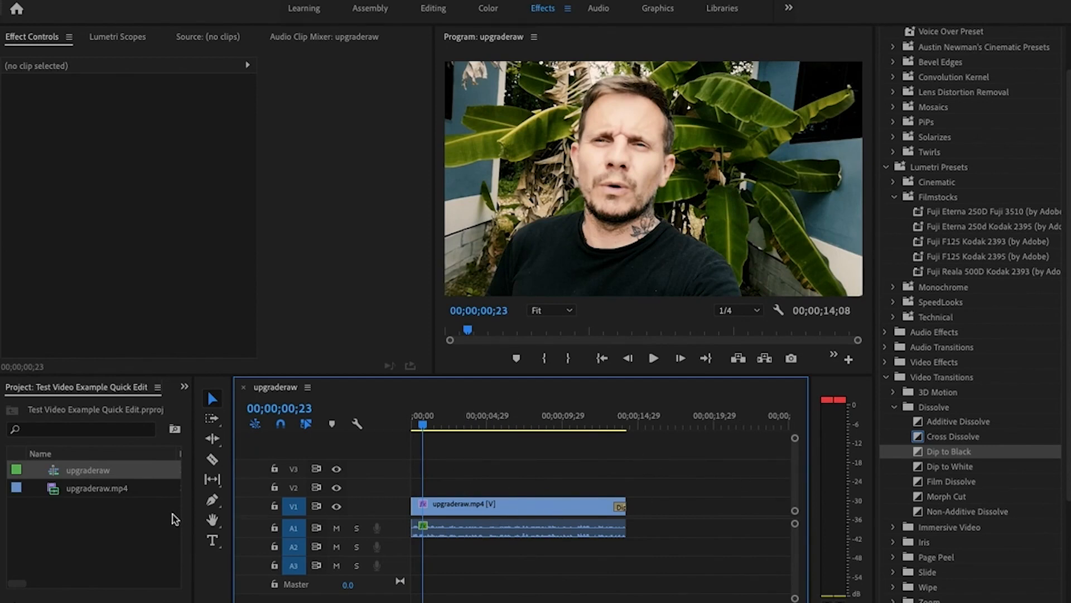
Import SociSendTune.mp3 into the project from the SociSend folder in Documents.
{"action": "double_click", "coordinate": [154, 519]}
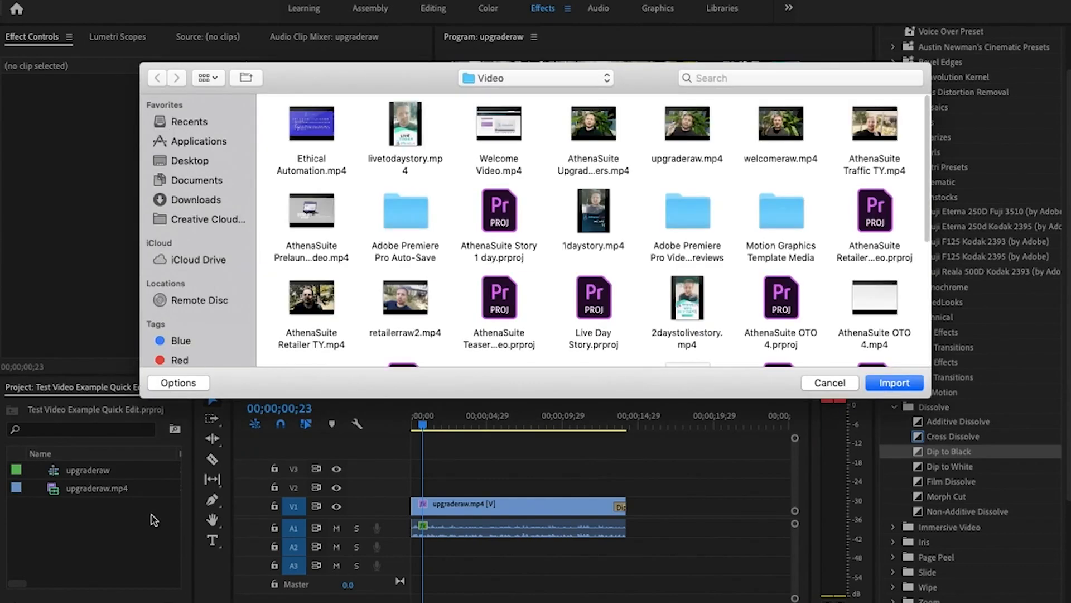
{"action": "scroll", "coordinate": [552, 279], "scroll_direction": "down", "scroll_amount": 8}
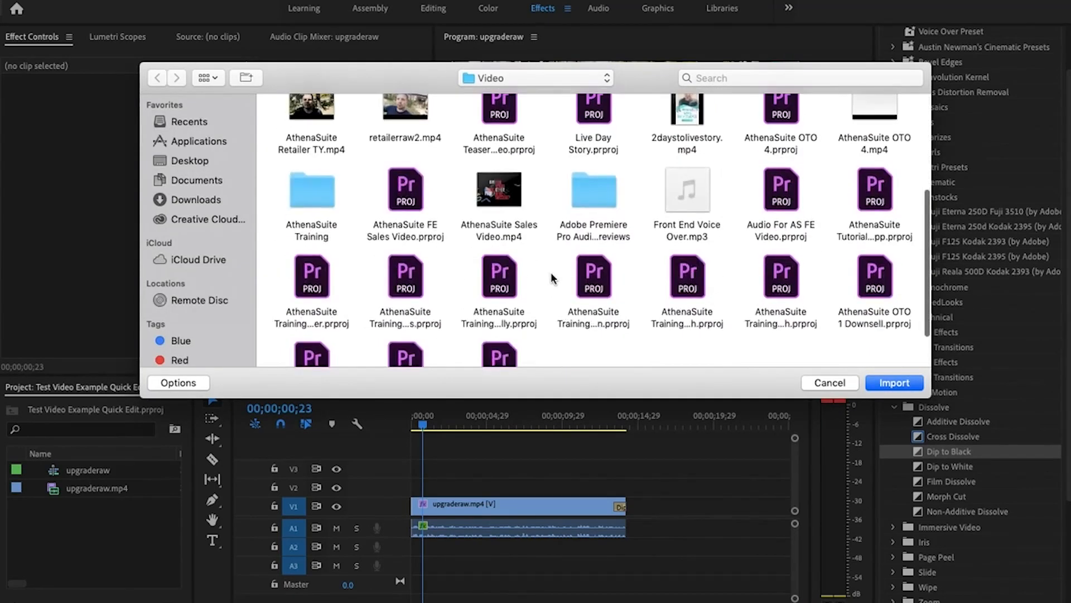
{"action": "scroll", "coordinate": [552, 279], "scroll_direction": "up", "scroll_amount": 10}
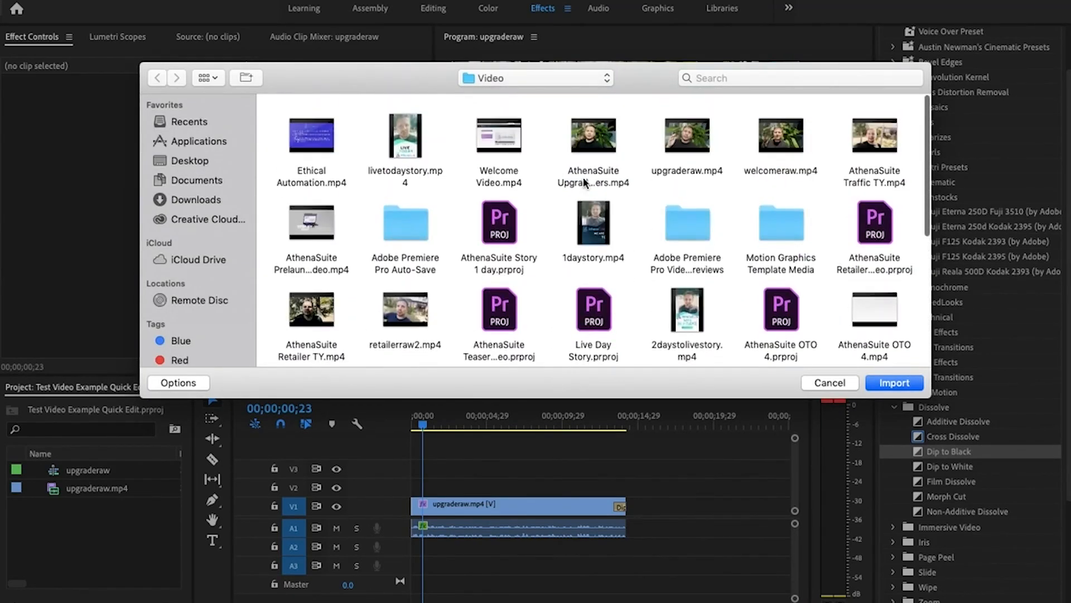
{"action": "left_click", "coordinate": [501, 82]}
{"action": "left_click", "coordinate": [505, 91]}
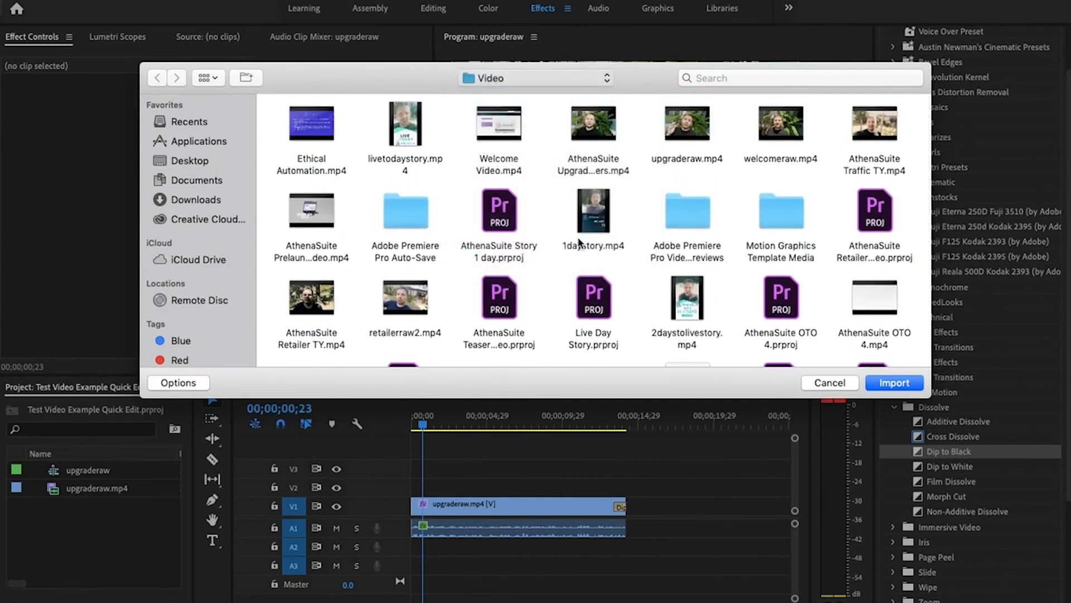
{"action": "left_click", "coordinate": [219, 184]}
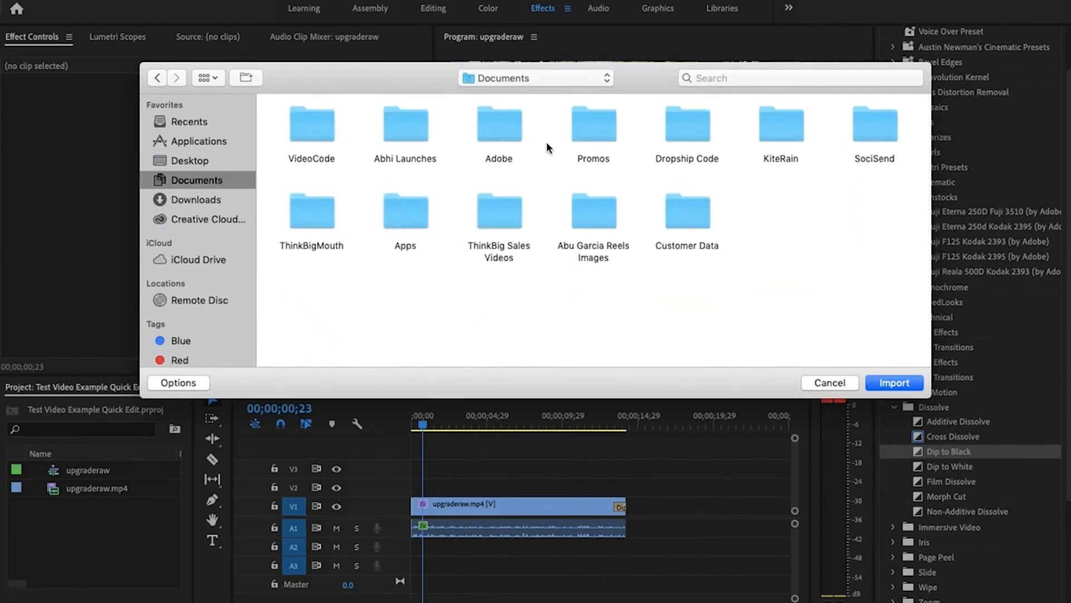
{"action": "double_click", "coordinate": [876, 133]}
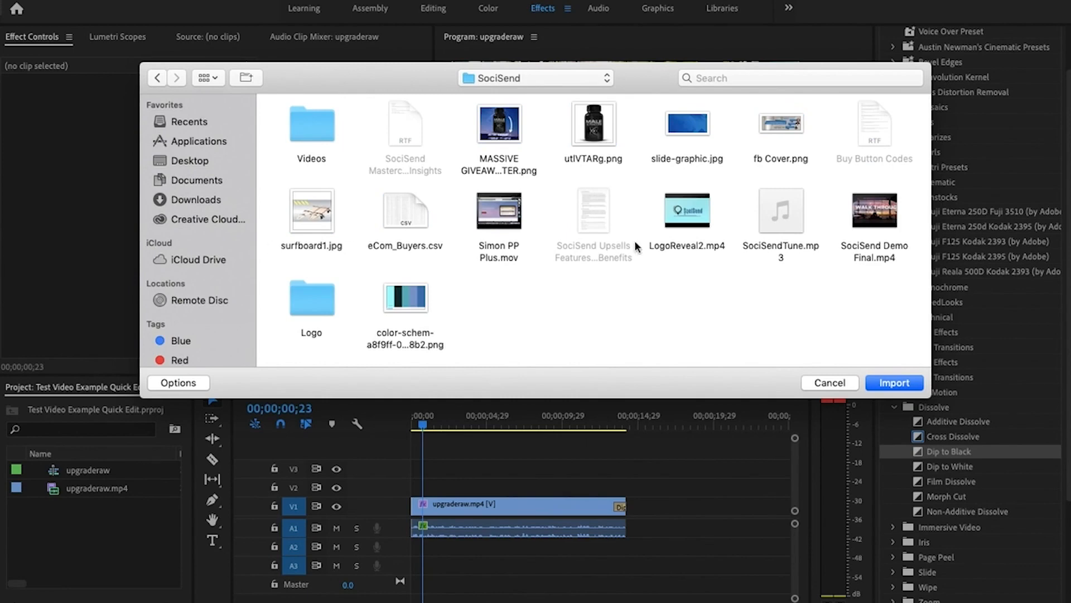
{"action": "left_click", "coordinate": [781, 211]}
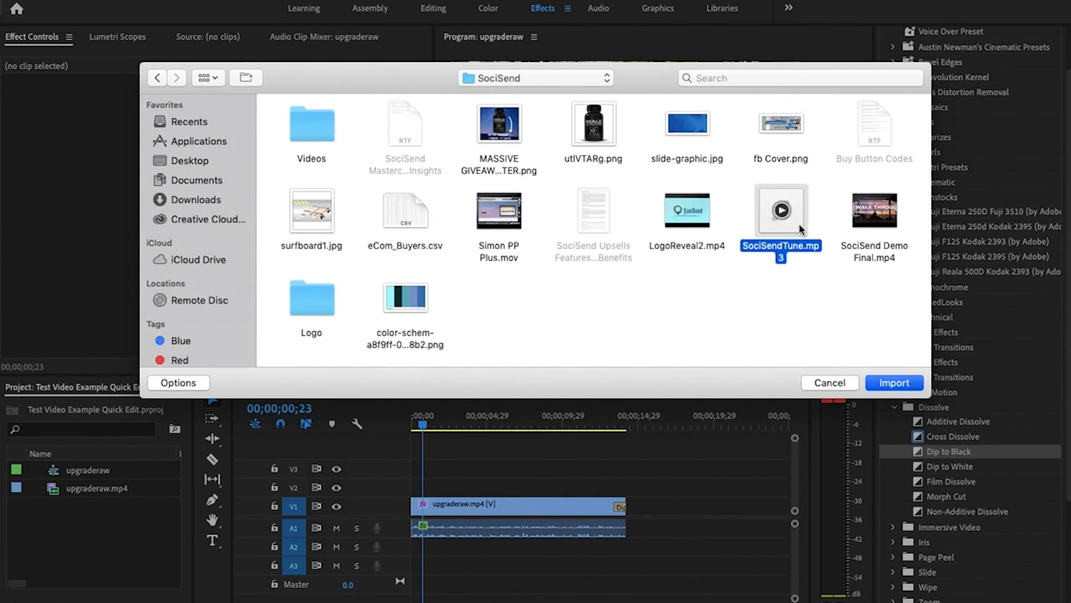
{"action": "left_click", "coordinate": [895, 383]}
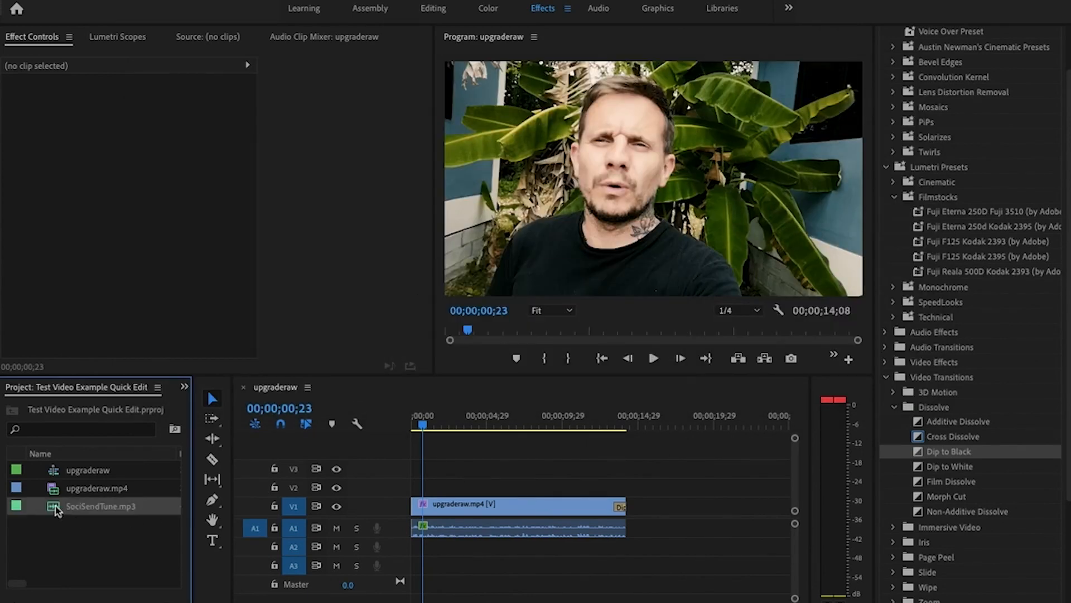
Place SociSendTune.mp3 on audio track A2 from the sequence start and cut away the music beyond the video's end.
{"action": "mouse_move", "coordinate": [72, 506]}
{"action": "left_mouse_down"}
{"action": "mouse_move", "coordinate": [414, 550]}
{"action": "mouse_move", "coordinate": [409, 541]}
{"action": "left_mouse_up"}
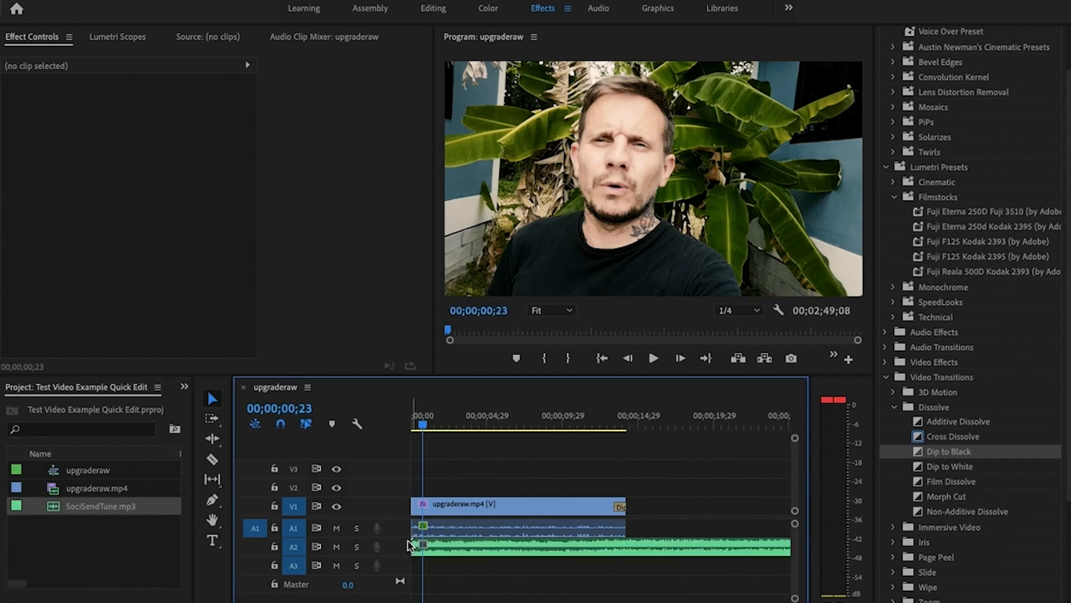
{"action": "key", "text": "c"}
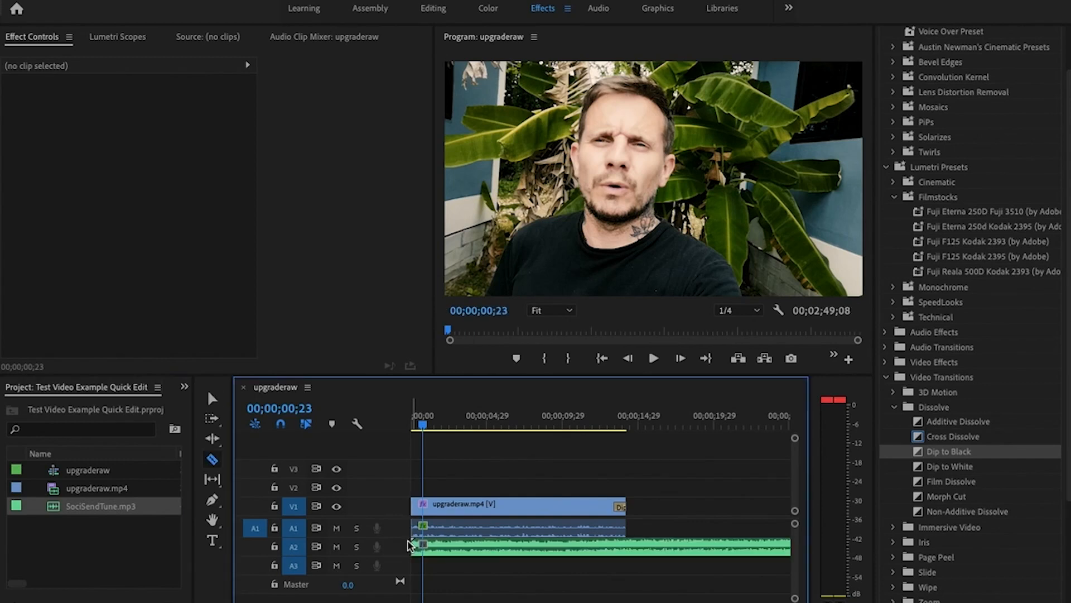
{"action": "left_click", "coordinate": [626, 542]}
{"action": "key", "text": "v"}
{"action": "left_click", "coordinate": [653, 546]}
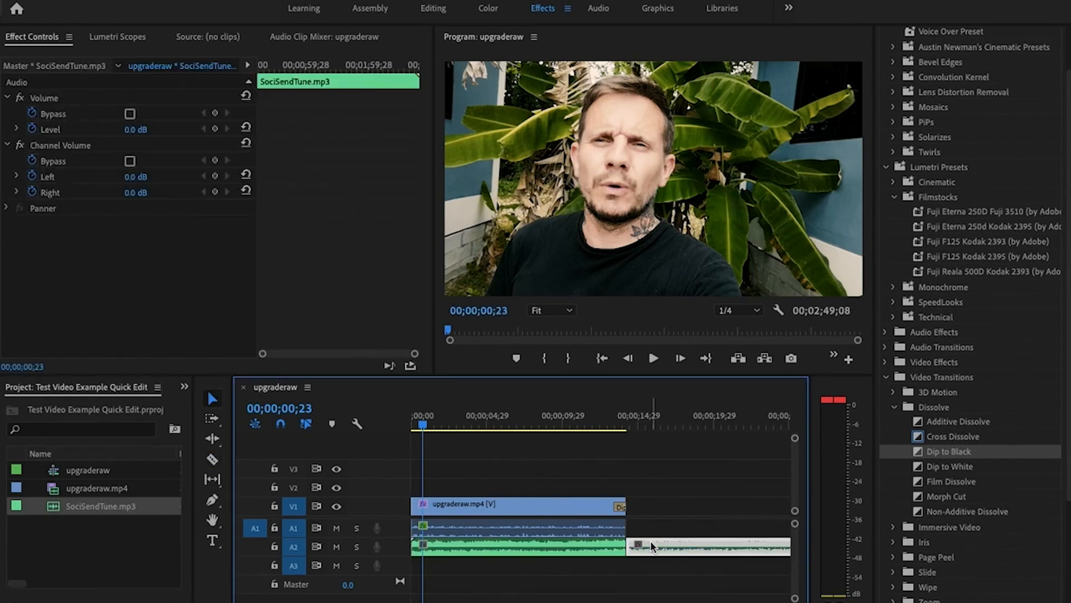
{"action": "key", "text": "Delete"}
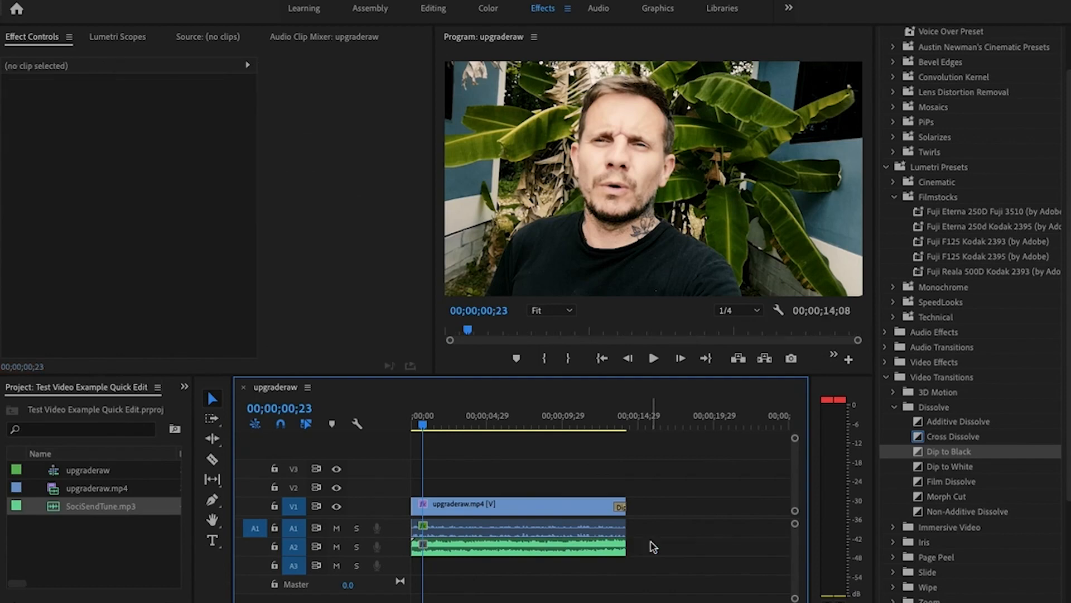
Collapse the Video Transitions folder and return the playhead to the start of the sequence at 00;00;00;00.
{"action": "left_click", "coordinate": [886, 377]}
{"action": "left_click", "coordinate": [422, 427]}
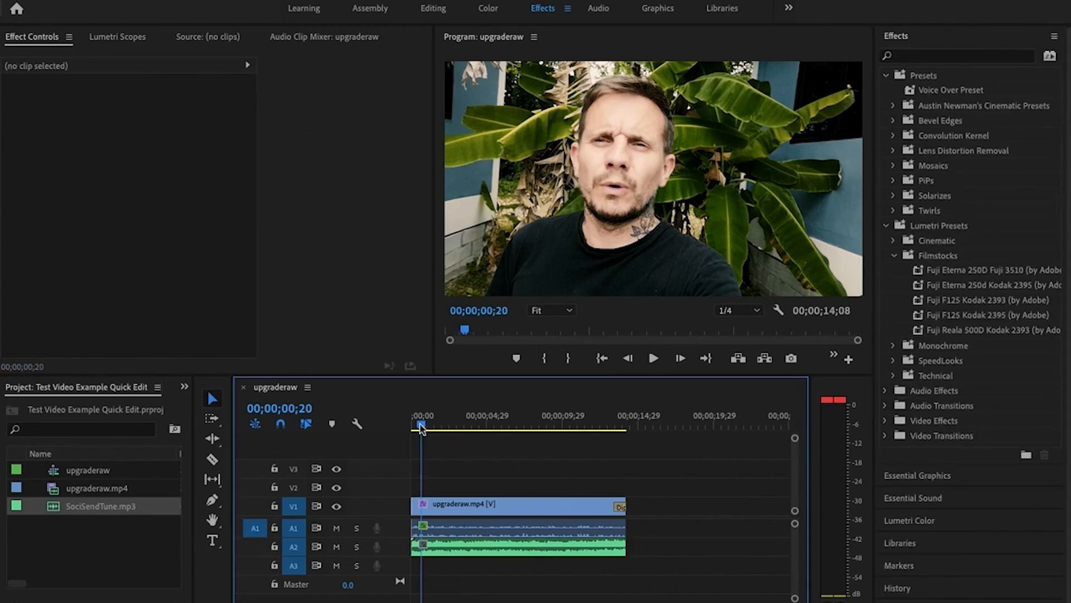
{"action": "left_click_drag", "start_coordinate": [422, 427], "coordinate": [394, 430]}
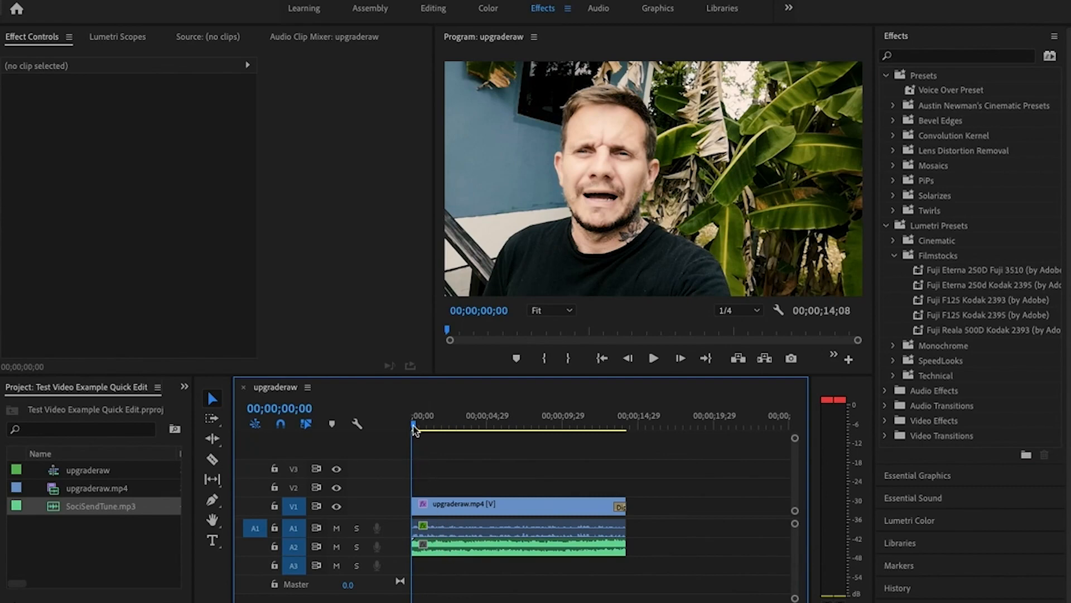
{"action": "left_click_drag", "start_coordinate": [414, 430], "coordinate": [439, 429]}
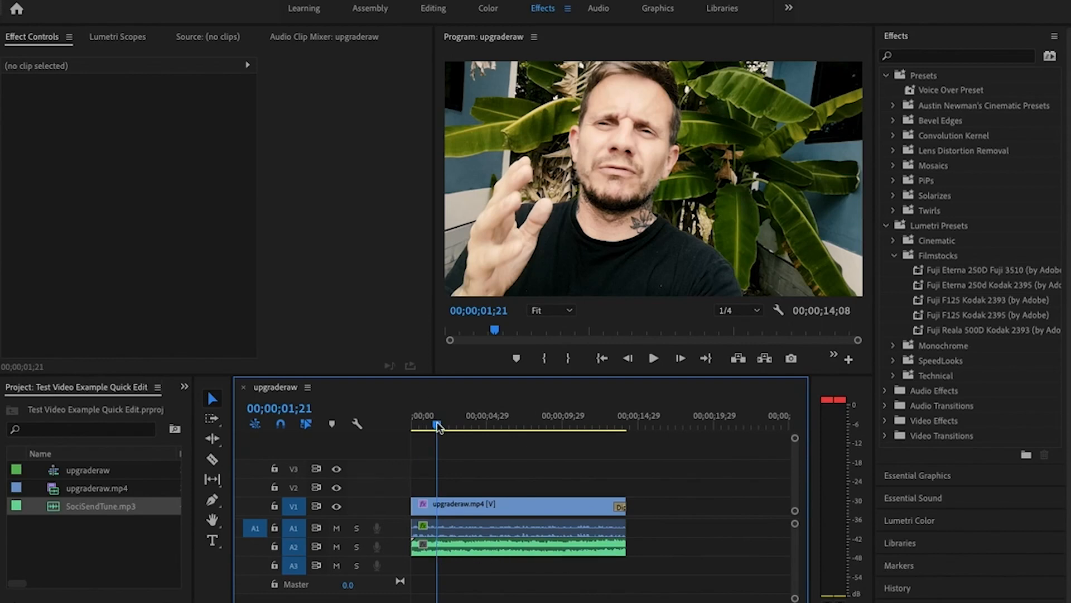
{"action": "left_click_drag", "start_coordinate": [439, 427], "coordinate": [413, 427]}
Set the volume level of the SociSendTune.mp3 clip to -25 dB and play the sequence to check the mix.
{"action": "left_click", "coordinate": [427, 546]}
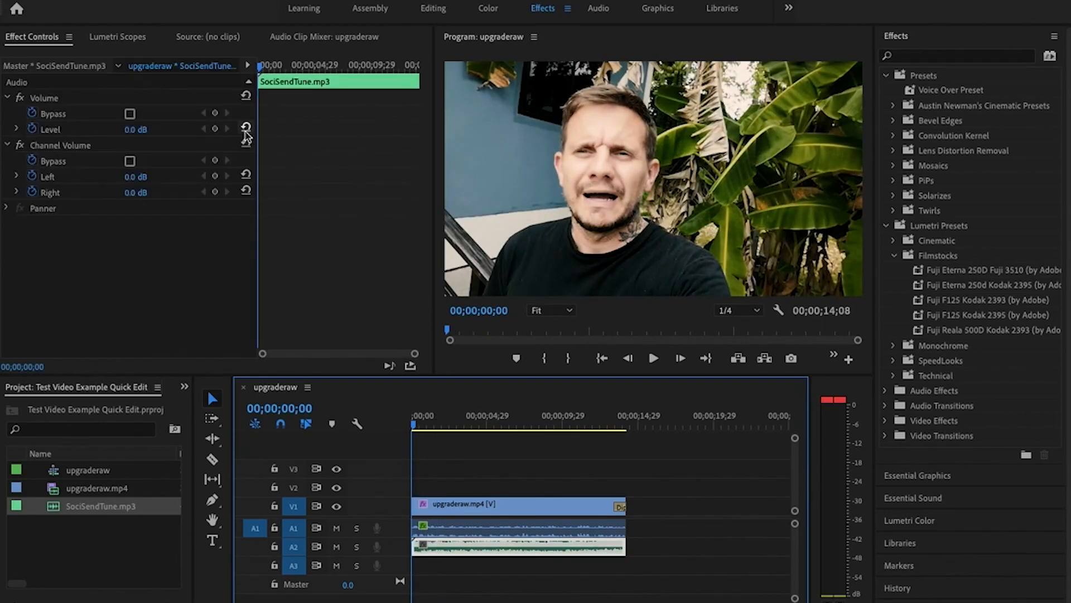
{"action": "left_click", "coordinate": [144, 128]}
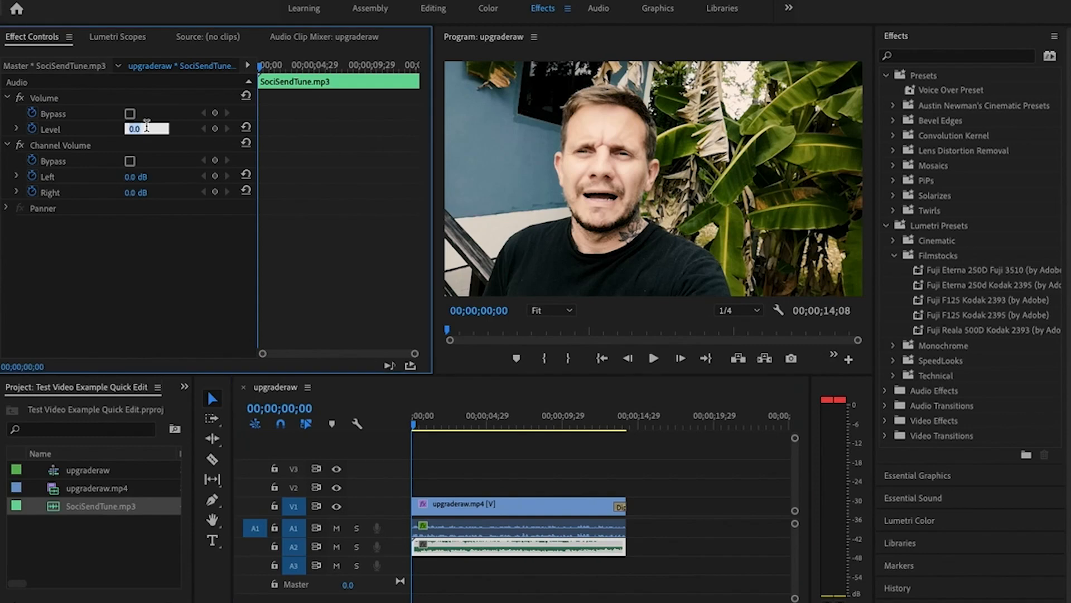
{"action": "type", "text": "-25"}
{"action": "key", "text": "Return"}
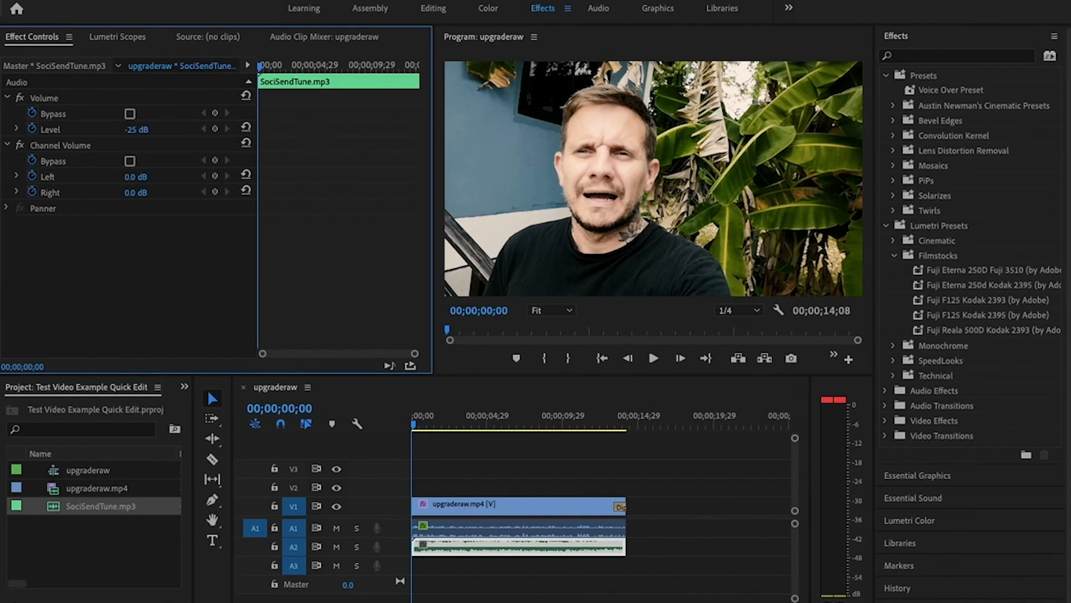
{"action": "key", "text": "space"}
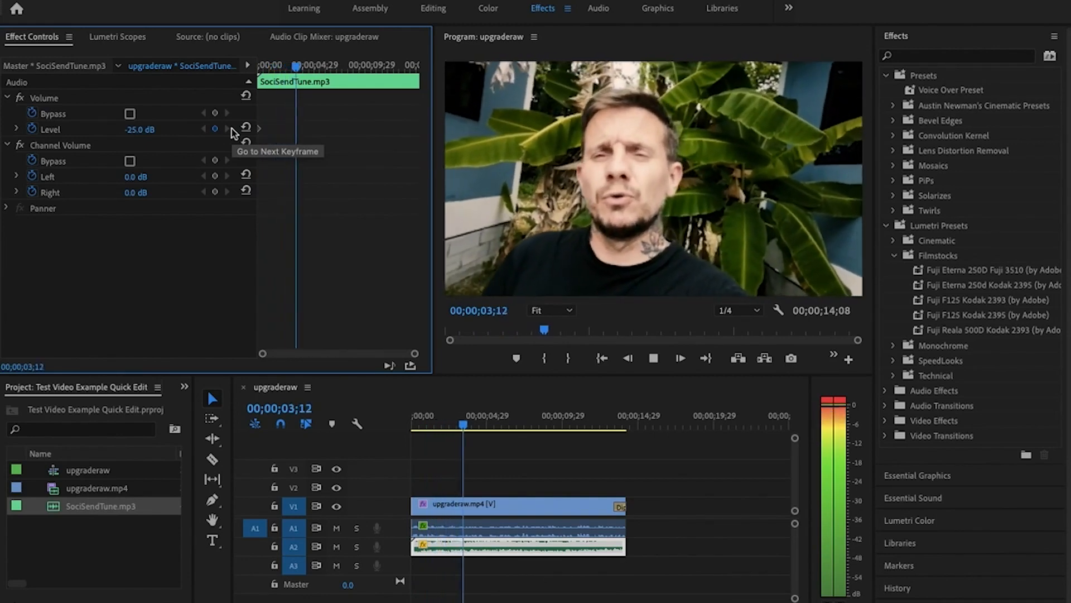
Add the Exponential Fade audio transition to the end of the SociSendTune.mp3 clip on A2 and return the playhead to the sequence start.
{"action": "key", "text": "space"}
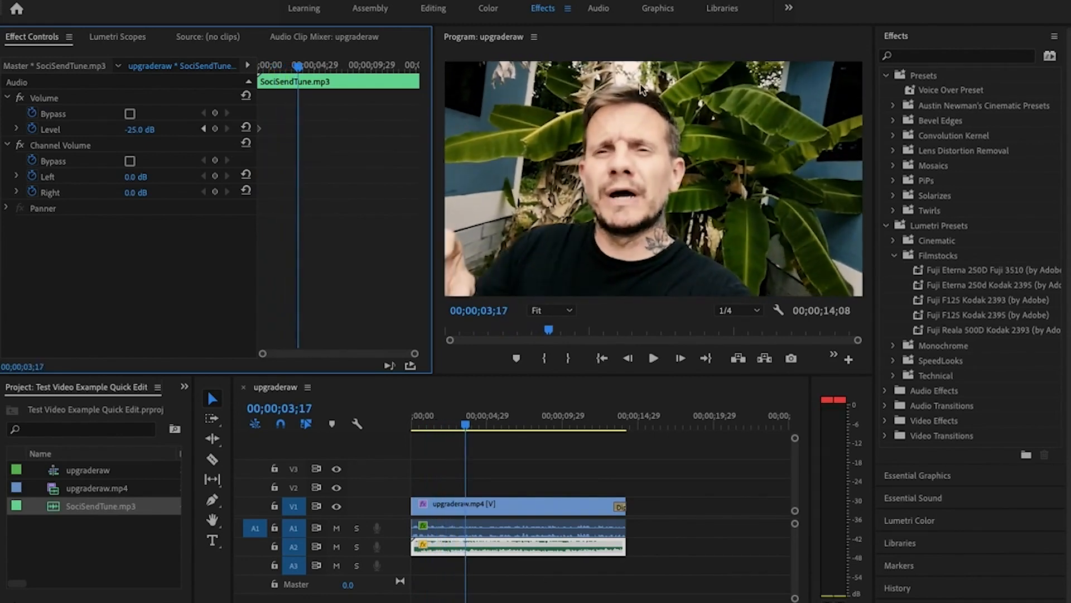
{"action": "left_click", "coordinate": [887, 405]}
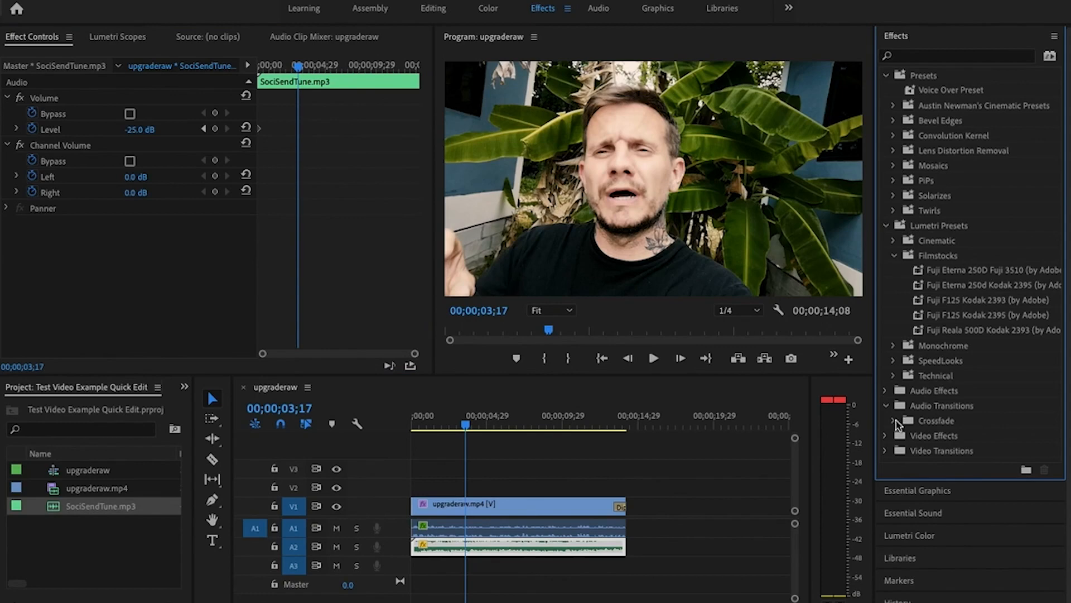
{"action": "left_click", "coordinate": [895, 421]}
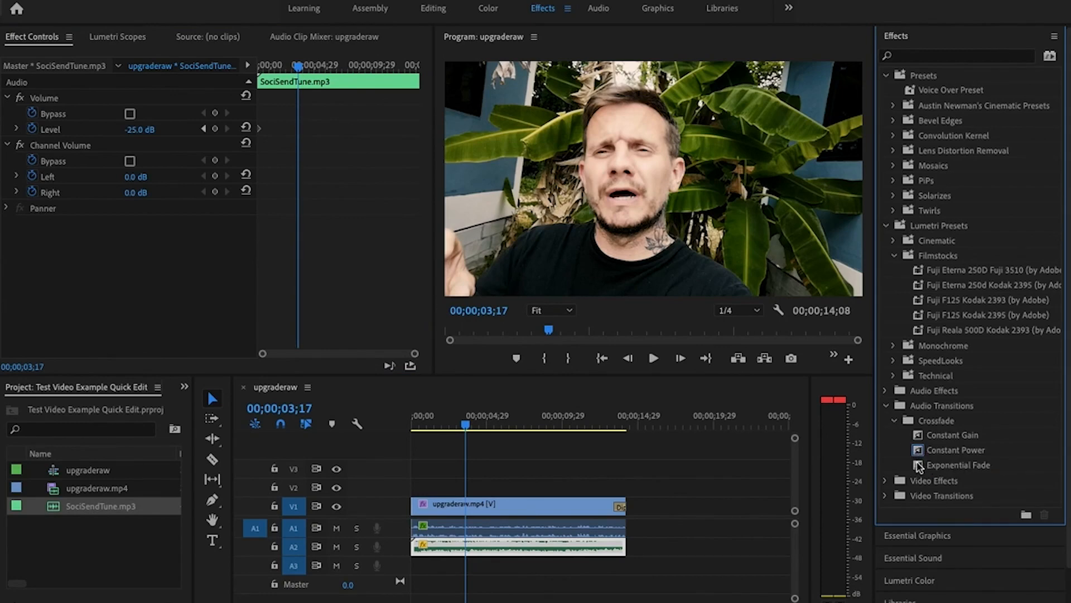
{"action": "left_click_drag", "start_coordinate": [919, 466], "coordinate": [621, 552]}
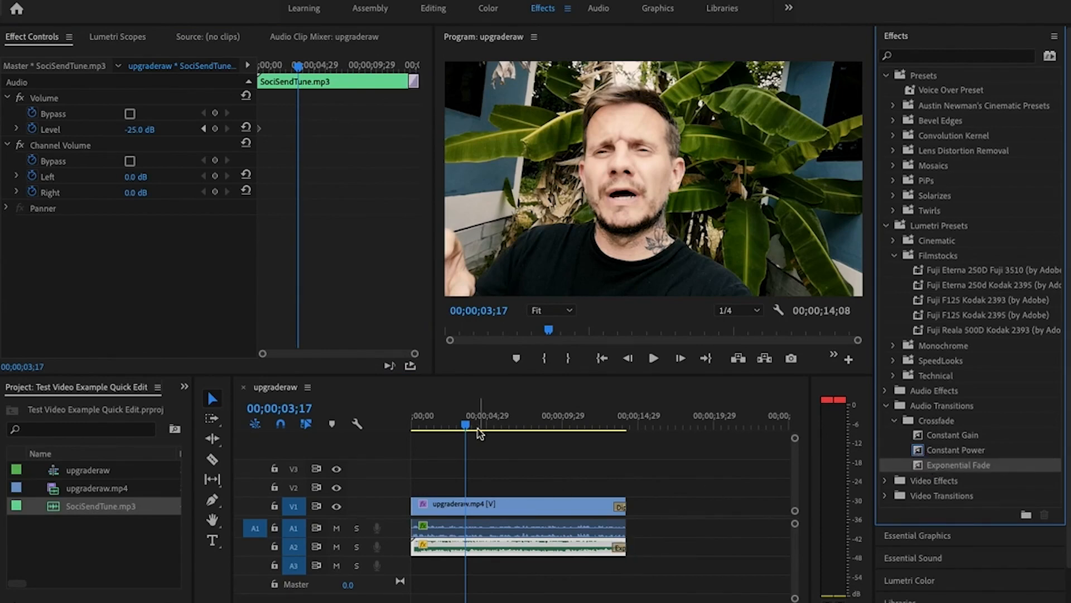
{"action": "left_click_drag", "start_coordinate": [466, 426], "coordinate": [379, 425]}
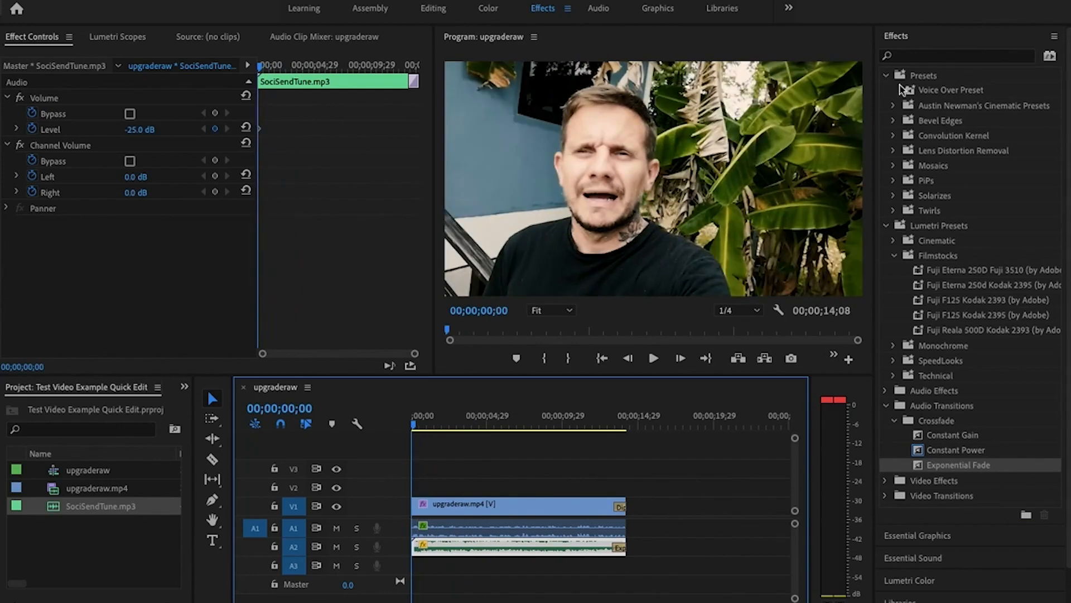
{"action": "left_click", "coordinate": [887, 77]}
{"action": "left_click", "coordinate": [887, 77]}
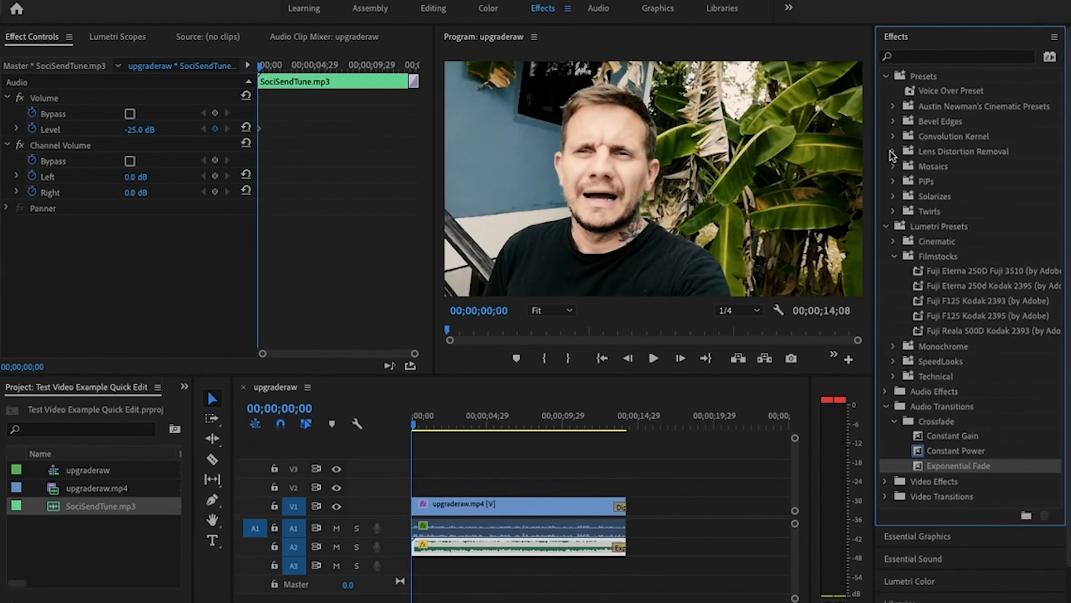
Switch to the Graphics workspace and look through the numbered Scene typography templates.
{"action": "left_click", "coordinate": [658, 13]}
{"action": "scroll", "coordinate": [955, 323], "scroll_direction": "down", "scroll_amount": 5}
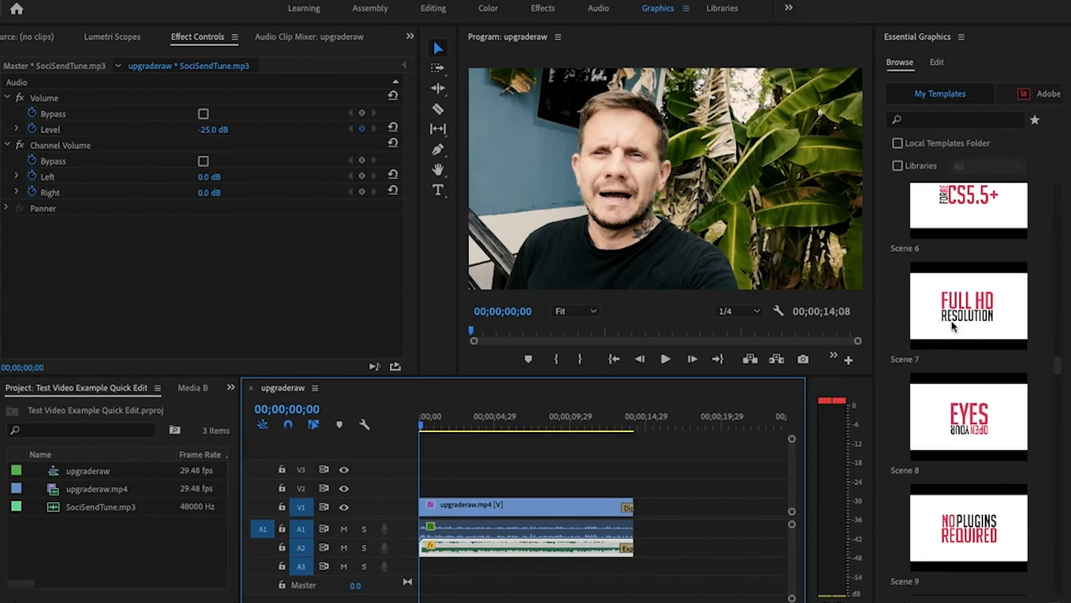
{"action": "scroll", "coordinate": [954, 327], "scroll_direction": "up", "scroll_amount": 5}
{"action": "scroll", "coordinate": [962, 286], "scroll_direction": "up", "scroll_amount": 2}
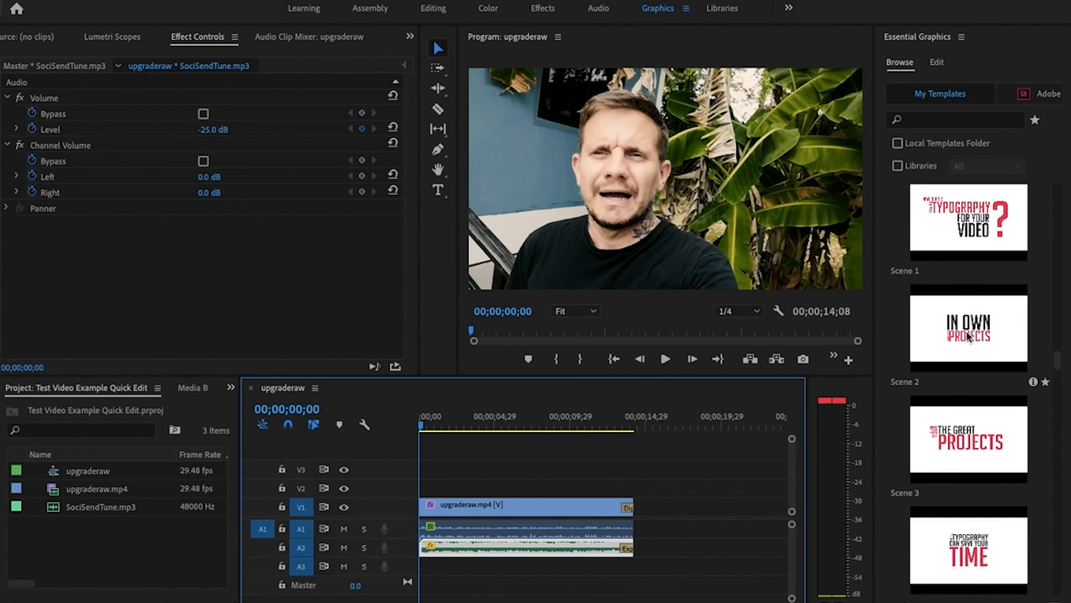
{"action": "scroll", "coordinate": [969, 337], "scroll_direction": "down", "scroll_amount": 3}
{"action": "scroll", "coordinate": [971, 372], "scroll_direction": "up", "scroll_amount": 1}
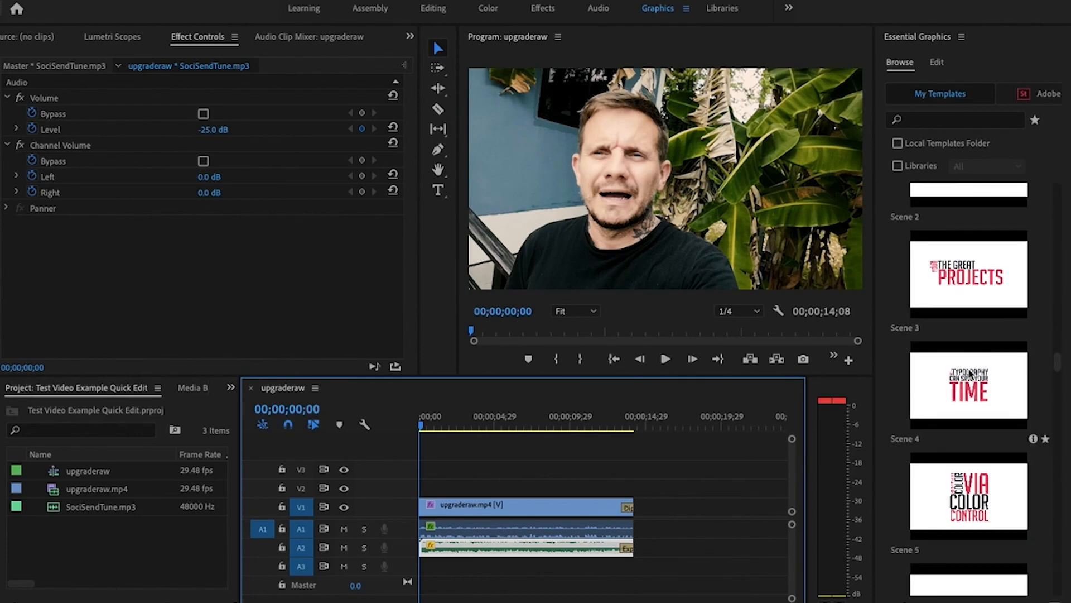
{"action": "scroll", "coordinate": [971, 374], "scroll_direction": "up", "scroll_amount": 1}
Play the opening seconds of the sequence and park the playhead at 00;00;03;01.
{"action": "key", "text": "space"}
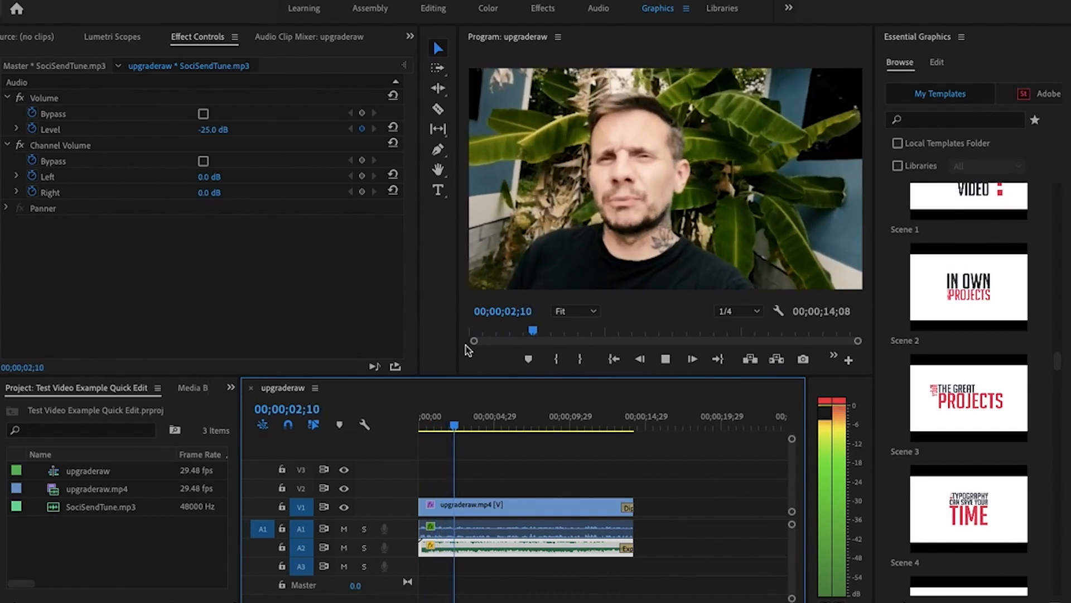
{"action": "key", "text": "space"}
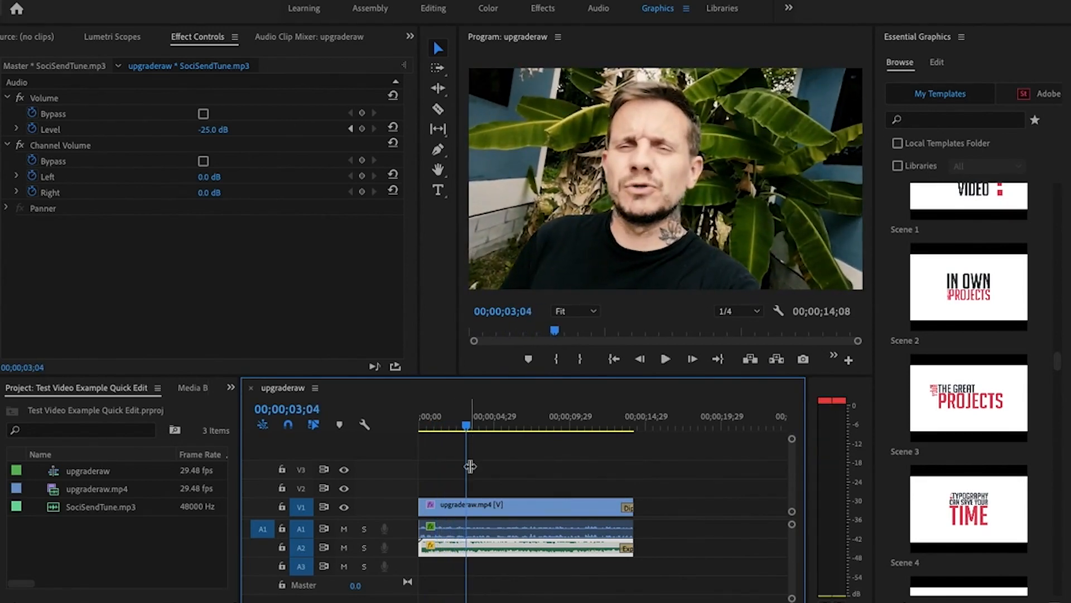
{"action": "left_click_drag", "start_coordinate": [630, 602], "coordinate": [500, 602]}
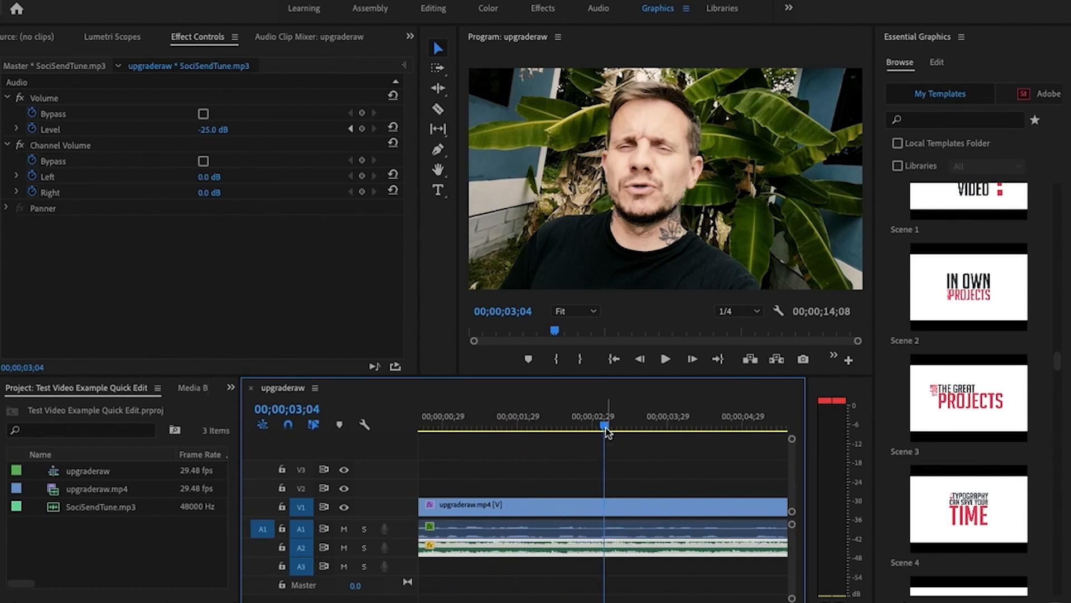
{"action": "left_click_drag", "start_coordinate": [607, 433], "coordinate": [595, 427]}
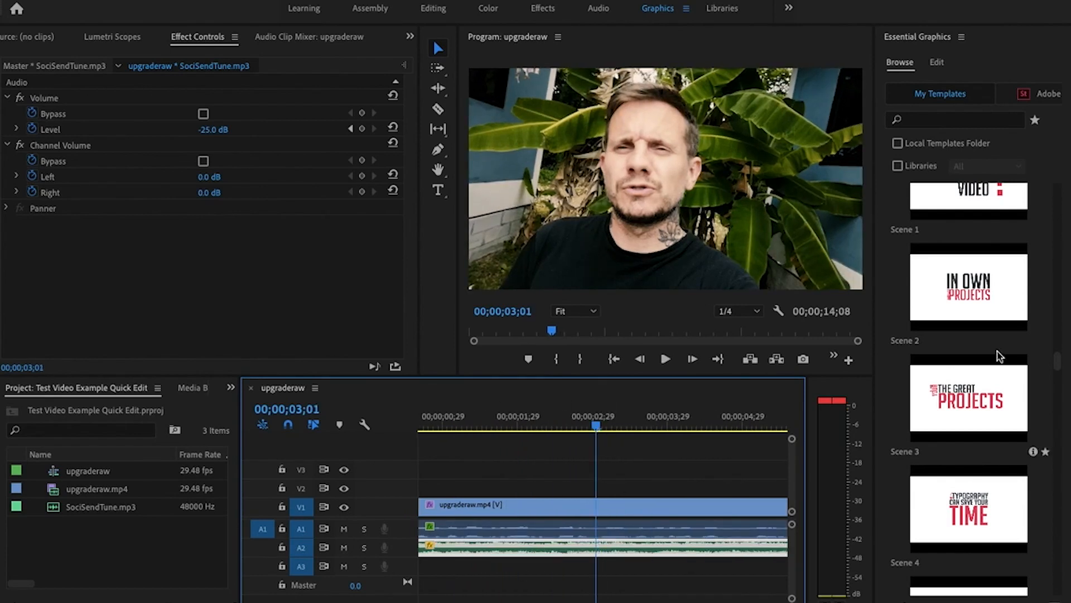
Place the Scene 10 typography template on track V2 above the video, ending at the playhead.
{"action": "scroll", "coordinate": [999, 356], "scroll_direction": "down", "scroll_amount": 10}
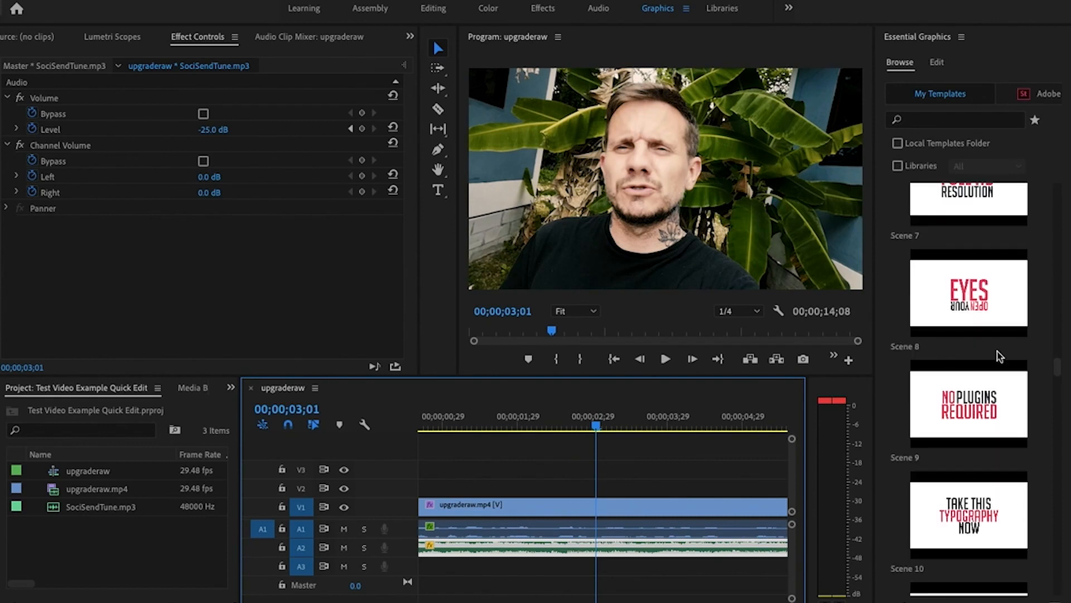
{"action": "scroll", "coordinate": [999, 356], "scroll_direction": "down", "scroll_amount": 1}
{"action": "left_click_drag", "start_coordinate": [966, 468], "coordinate": [469, 498]}
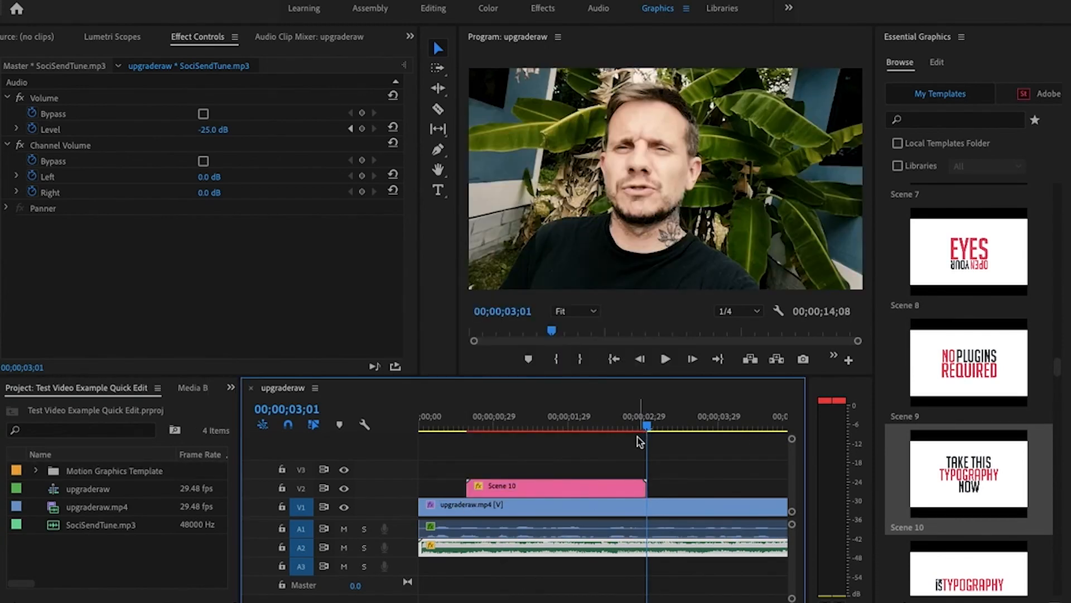
Play the opening to preview the Scene 10 title and leave the playhead at 00;00;01;26 within it.
{"action": "left_click_drag", "start_coordinate": [649, 431], "coordinate": [455, 422]}
{"action": "key", "text": "space"}
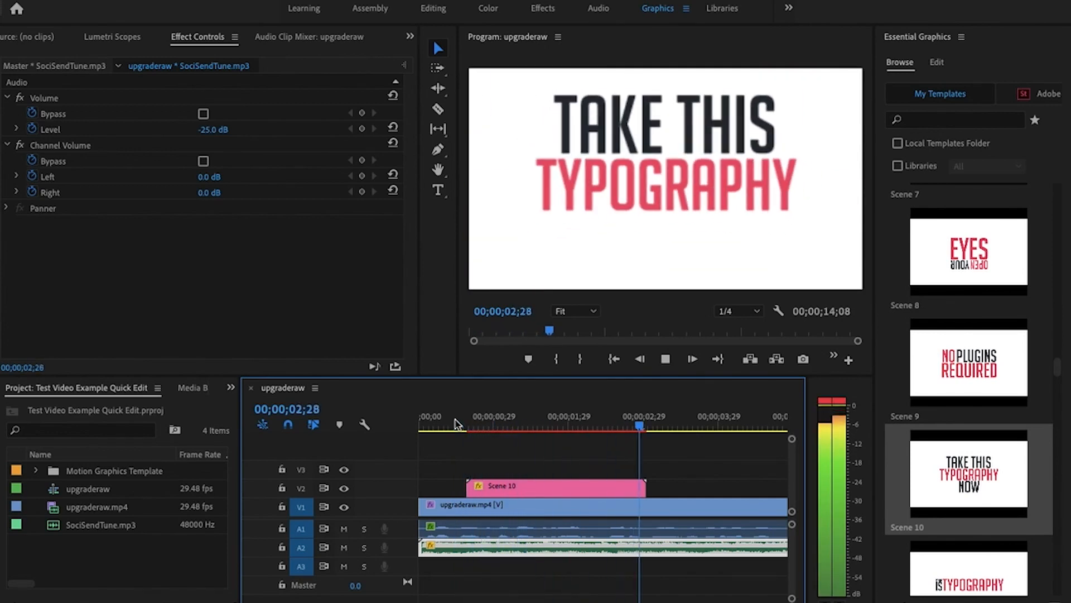
{"action": "key", "text": "space"}
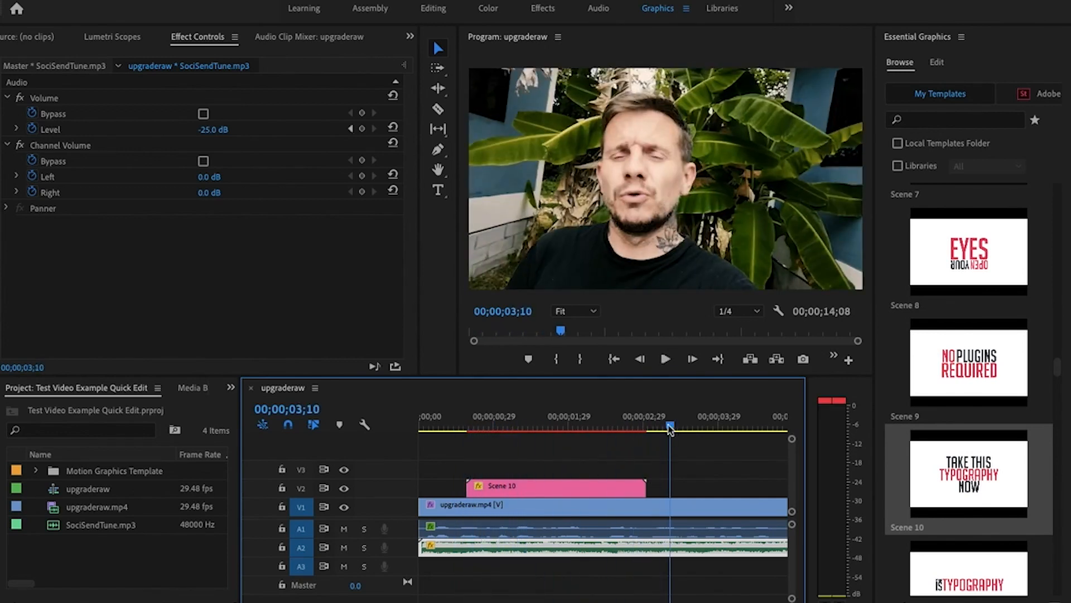
{"action": "left_click_drag", "start_coordinate": [671, 427], "coordinate": [616, 425]}
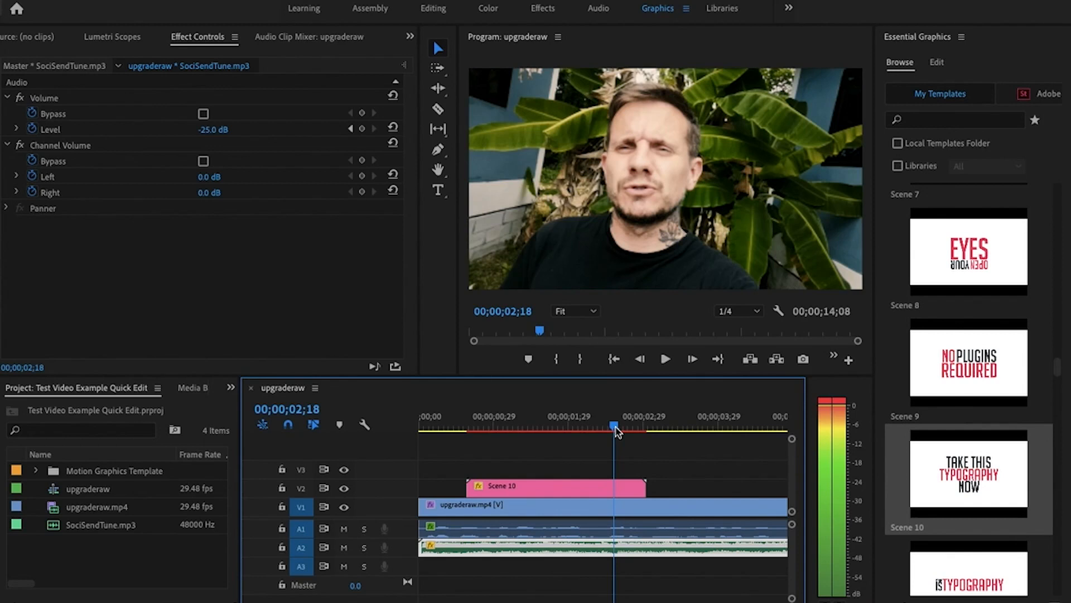
{"action": "key", "text": "space"}
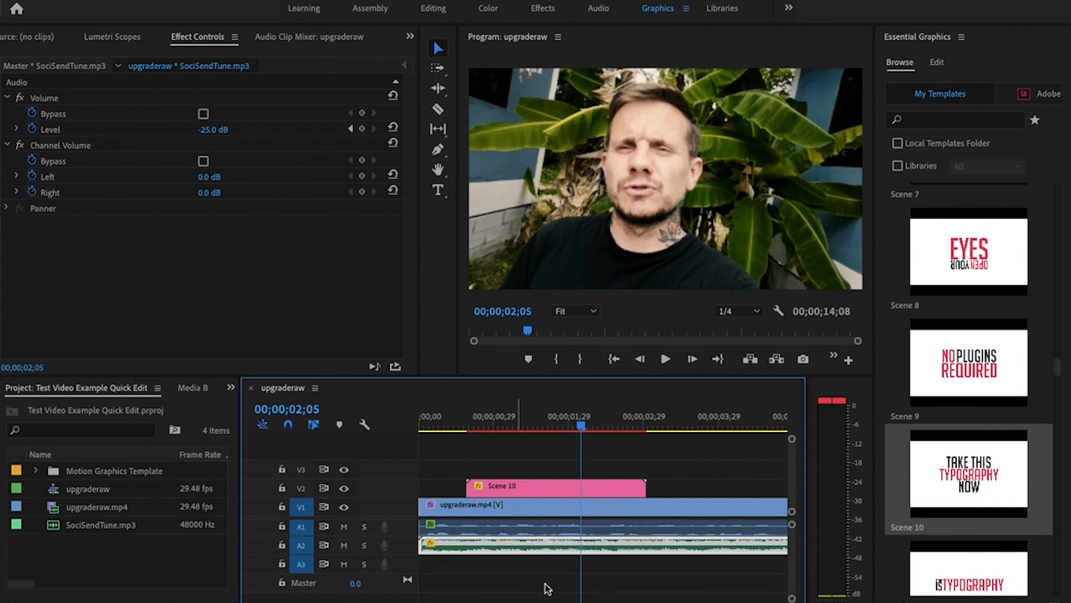
{"action": "mouse_move", "coordinate": [580, 429]}
{"action": "left_mouse_down"}
{"action": "mouse_move", "coordinate": [593, 430]}
{"action": "mouse_move", "coordinate": [485, 429]}
{"action": "mouse_move", "coordinate": [563, 429]}
{"action": "left_mouse_up"}
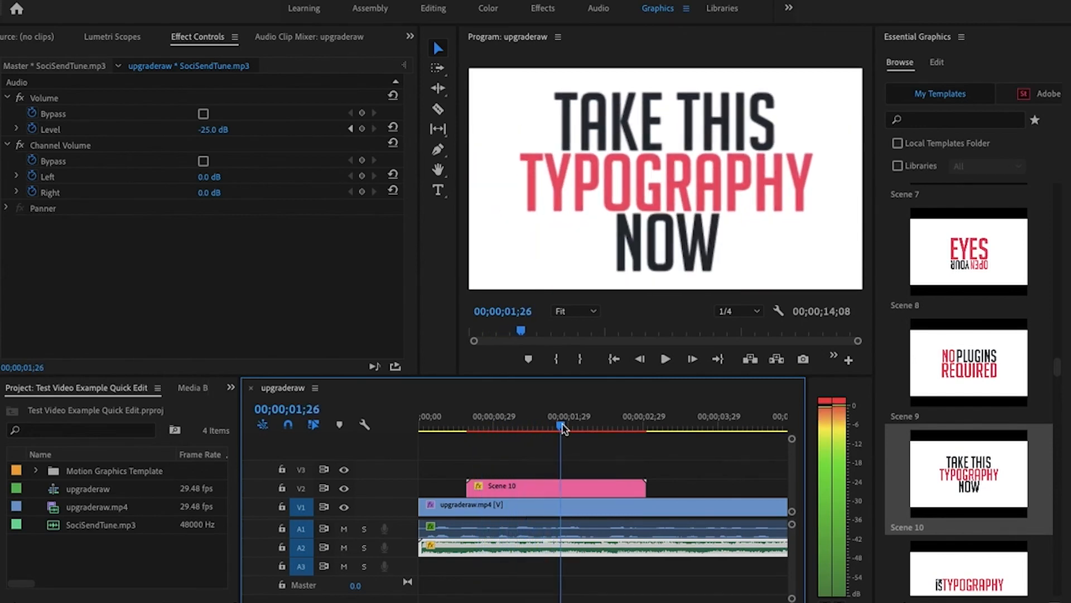
Set the Scene 10 title's BG Opacity to 0, Scale to 60 and Position X to 202.
{"action": "left_click", "coordinate": [598, 495]}
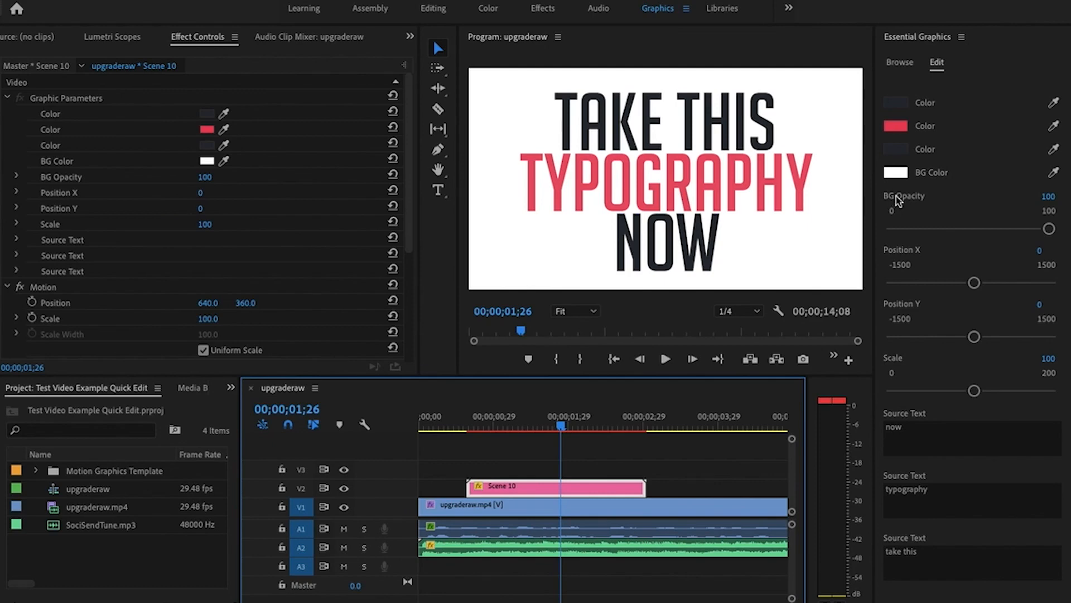
{"action": "mouse_move", "coordinate": [1049, 229]}
{"action": "left_mouse_down"}
{"action": "mouse_move", "coordinate": [872, 233]}
{"action": "mouse_move", "coordinate": [1049, 229]}
{"action": "left_mouse_up"}
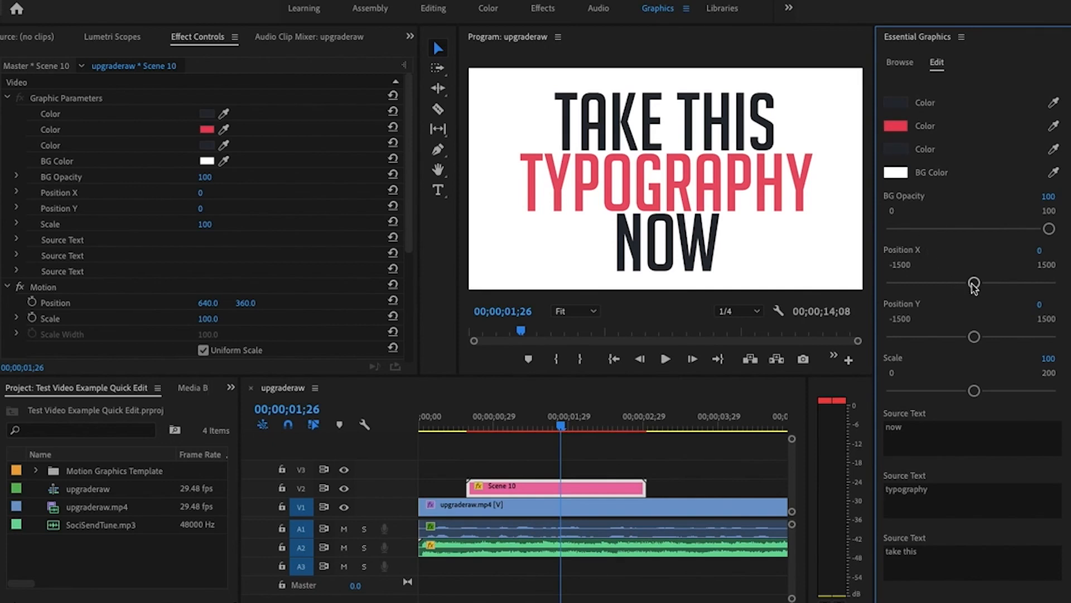
{"action": "mouse_move", "coordinate": [974, 284]}
{"action": "left_mouse_down"}
{"action": "mouse_move", "coordinate": [957, 283]}
{"action": "mouse_move", "coordinate": [971, 286]}
{"action": "left_mouse_up"}
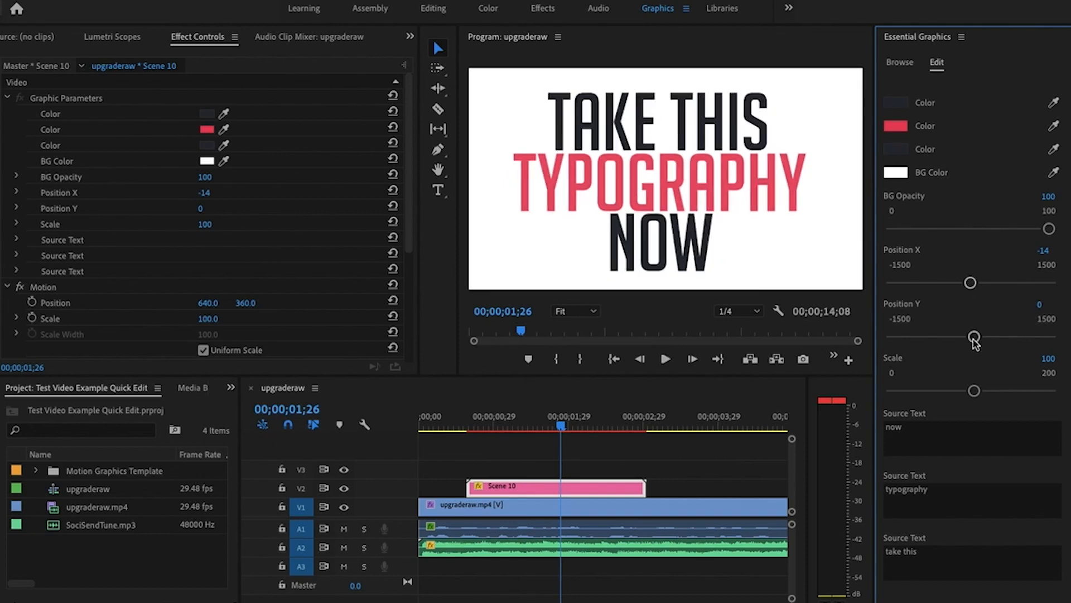
{"action": "left_click_drag", "start_coordinate": [975, 393], "coordinate": [952, 390]}
{"action": "left_click_drag", "start_coordinate": [1054, 235], "coordinate": [885, 229]}
{"action": "left_click_drag", "start_coordinate": [973, 284], "coordinate": [980, 285]}
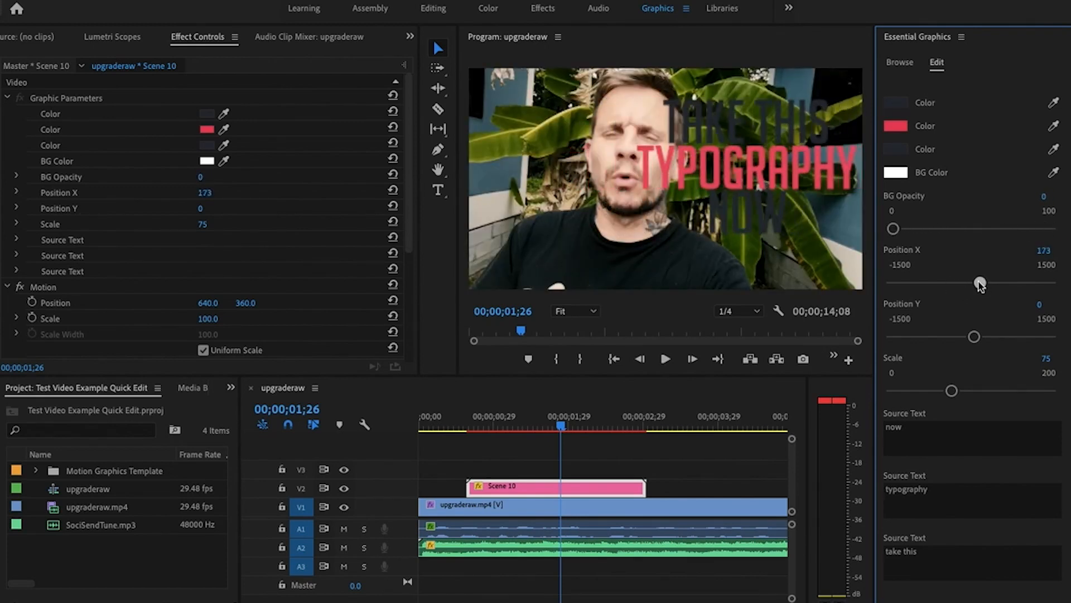
{"action": "left_click_drag", "start_coordinate": [955, 391], "coordinate": [940, 391]}
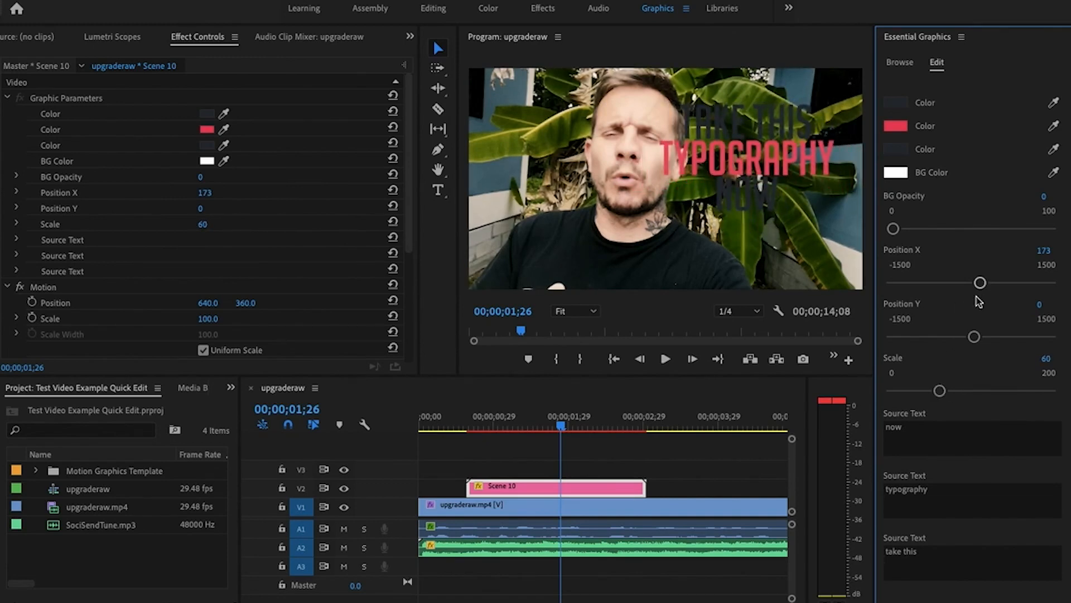
{"action": "left_click_drag", "start_coordinate": [980, 283], "coordinate": [982, 285]}
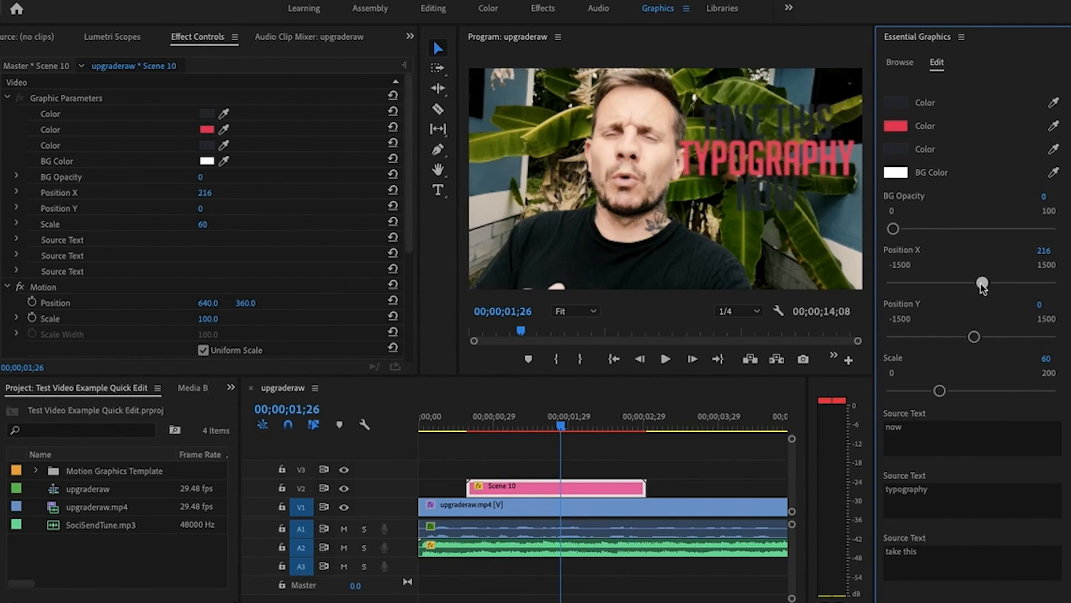
Change the first and third text colors of the Scene 10 title to white (FFFFFF).
{"action": "left_click", "coordinate": [894, 108]}
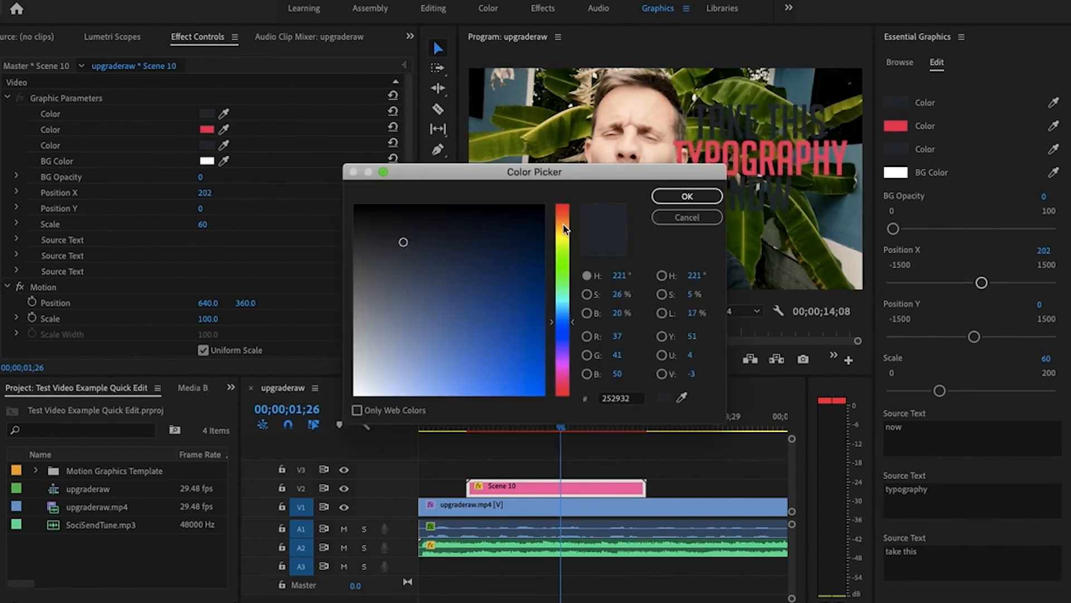
{"action": "left_click", "coordinate": [427, 251]}
{"action": "left_click", "coordinate": [358, 393]}
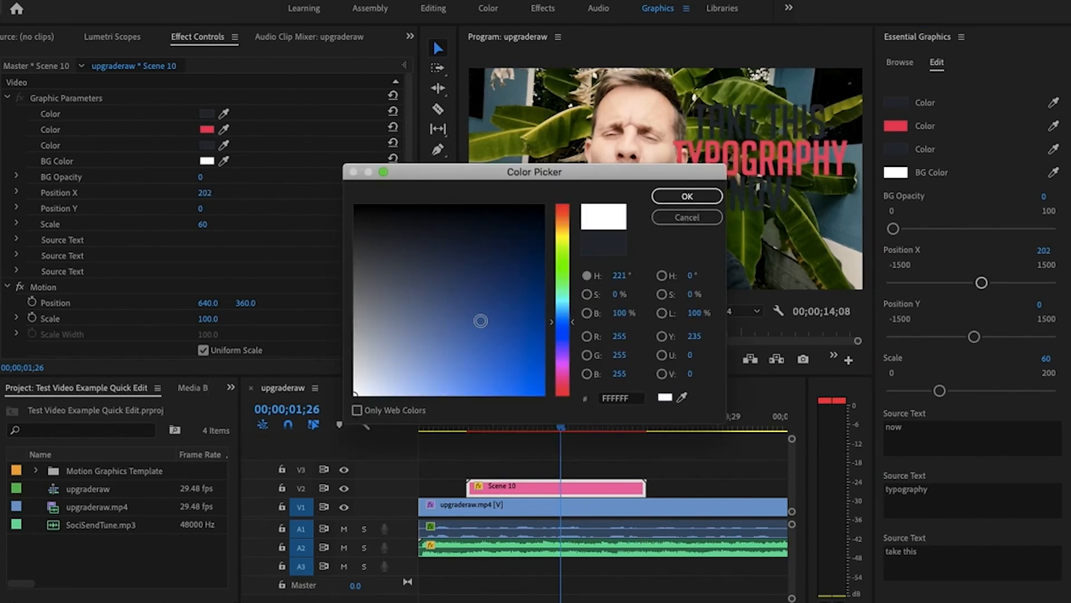
{"action": "left_click", "coordinate": [687, 196]}
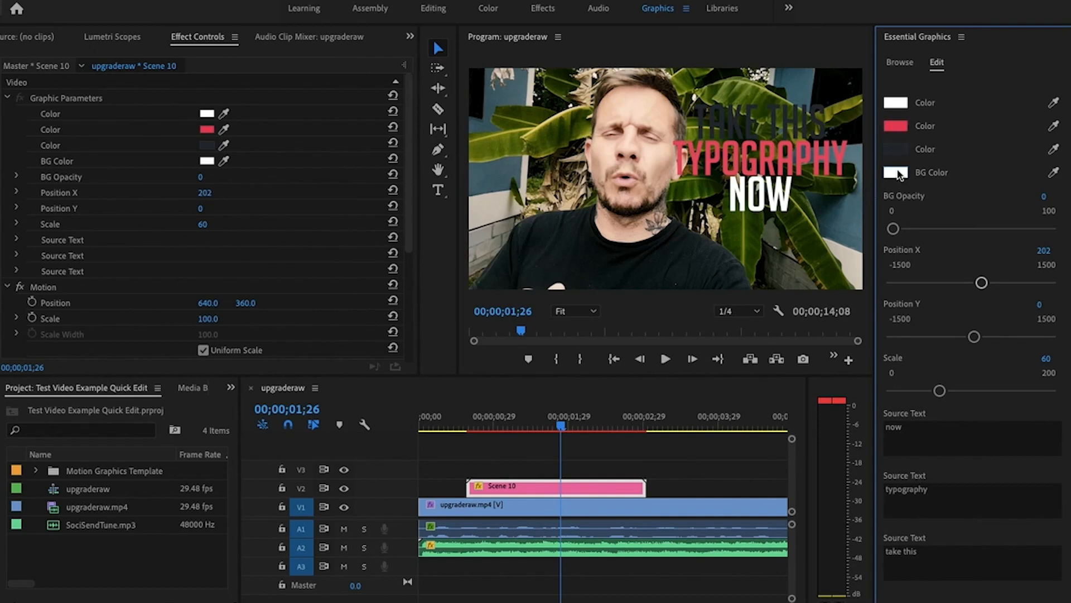
{"action": "left_click", "coordinate": [896, 146]}
{"action": "left_click_drag", "start_coordinate": [460, 272], "coordinate": [332, 409]}
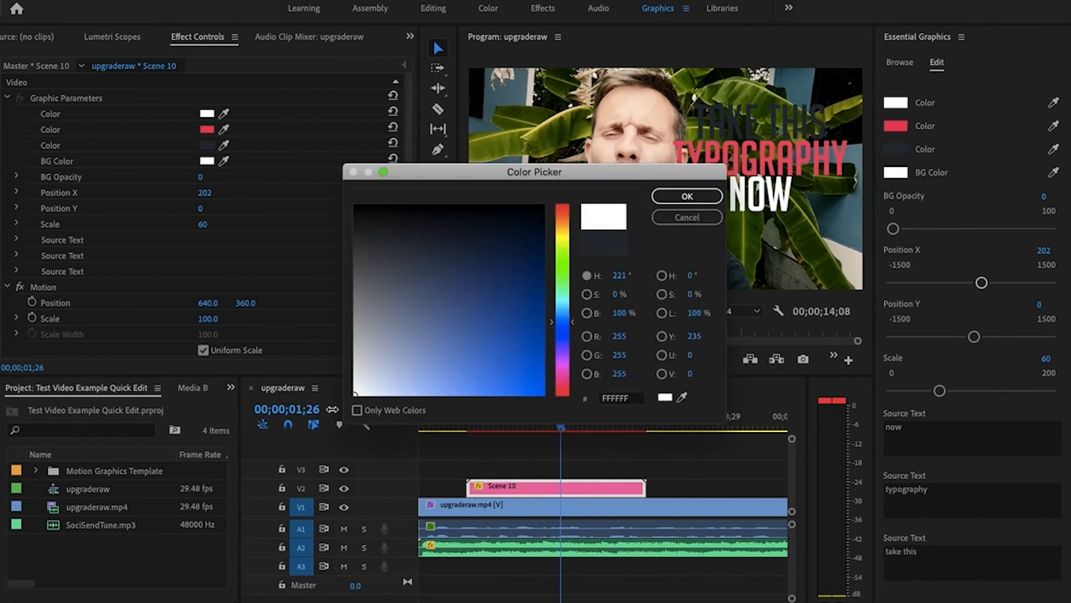
{"action": "left_click", "coordinate": [686, 196]}
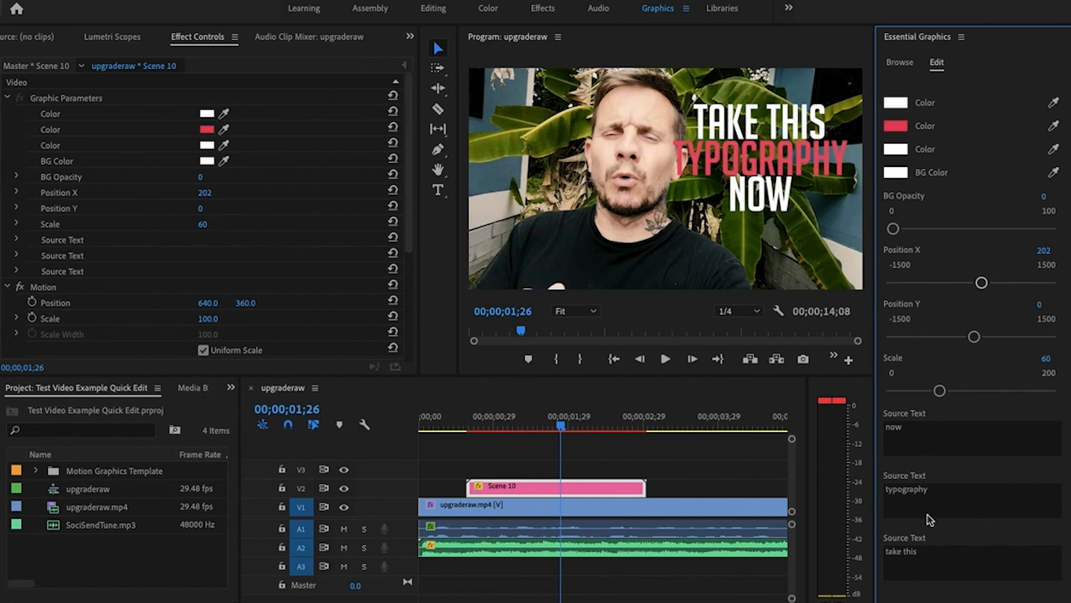
Replace the title's three text lines, in displayed order, with ONE, LAST and OPPORTUNITY.
{"action": "left_click", "coordinate": [923, 551]}
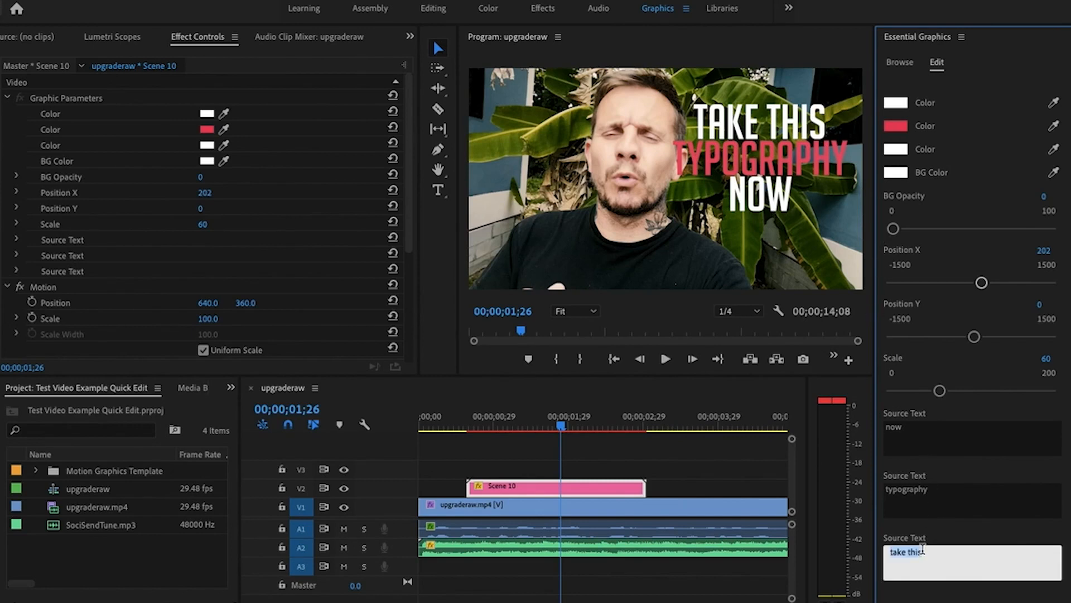
{"action": "type", "text": "On"}
{"action": "left_click", "coordinate": [945, 496]}
{"action": "type", "text": "LAST"}
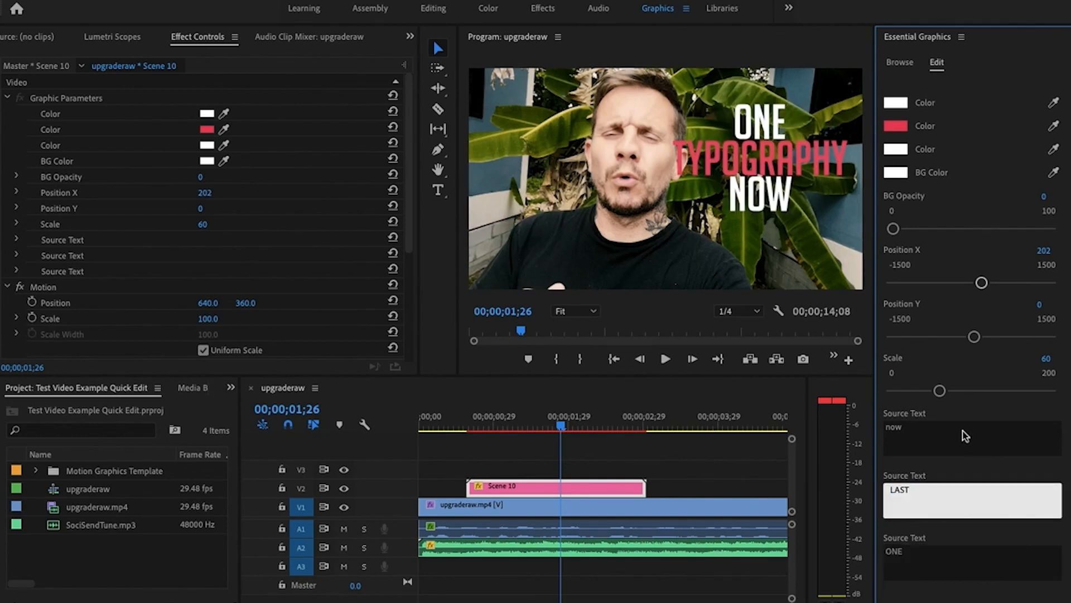
{"action": "left_click", "coordinate": [965, 435]}
{"action": "type", "text": "OPPORTUNITY"}
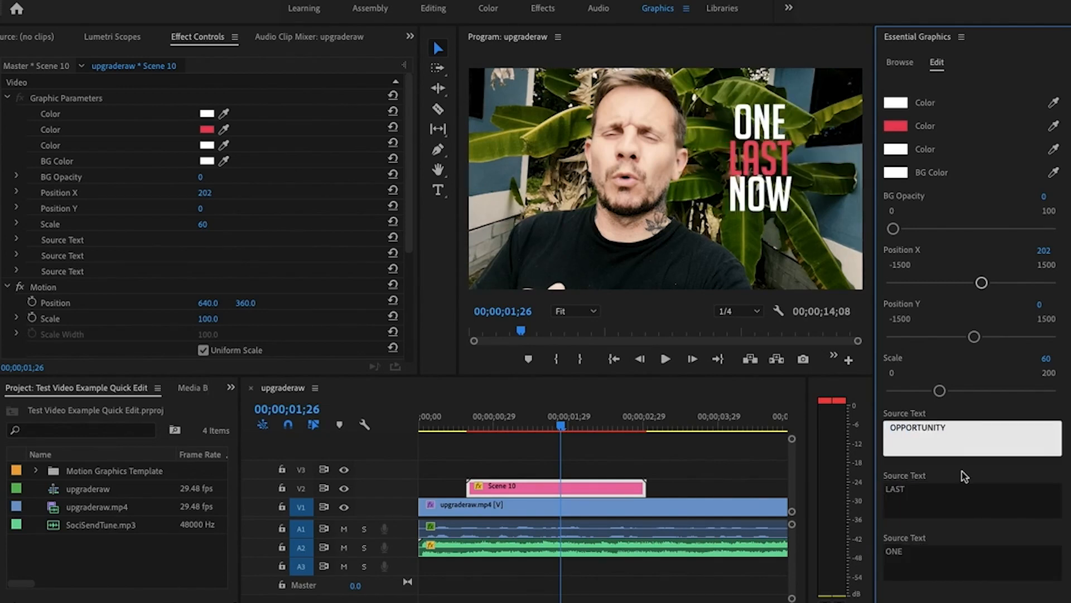
{"action": "left_click", "coordinate": [631, 455]}
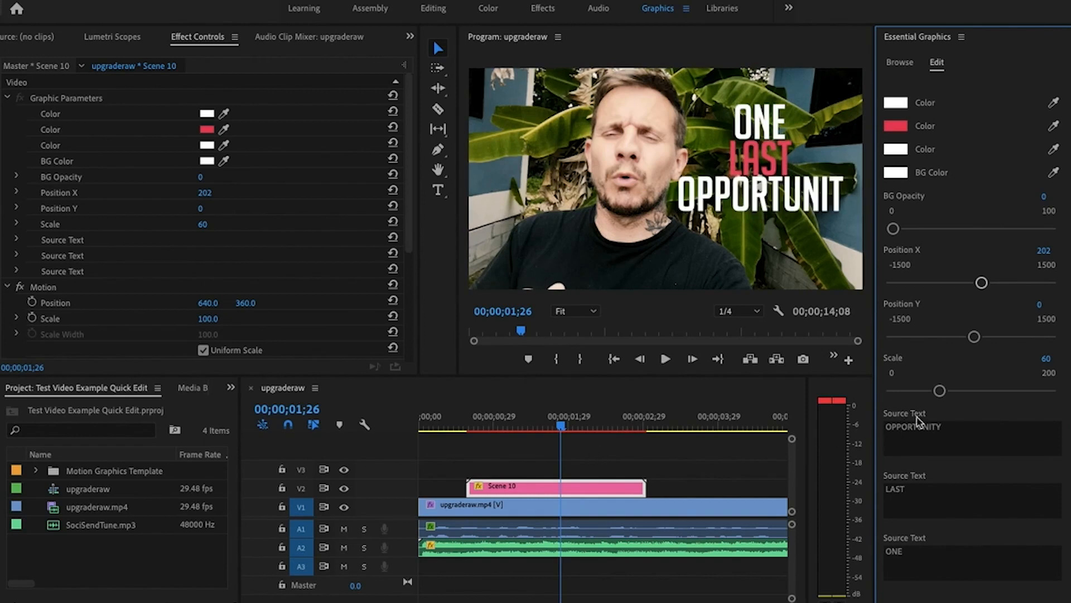
Check the OPPORTUNITY text entry and play the opening from about 00;00;00;09 to 00;00;03;16 to preview the Scene 10 title.
{"action": "left_click", "coordinate": [954, 427]}
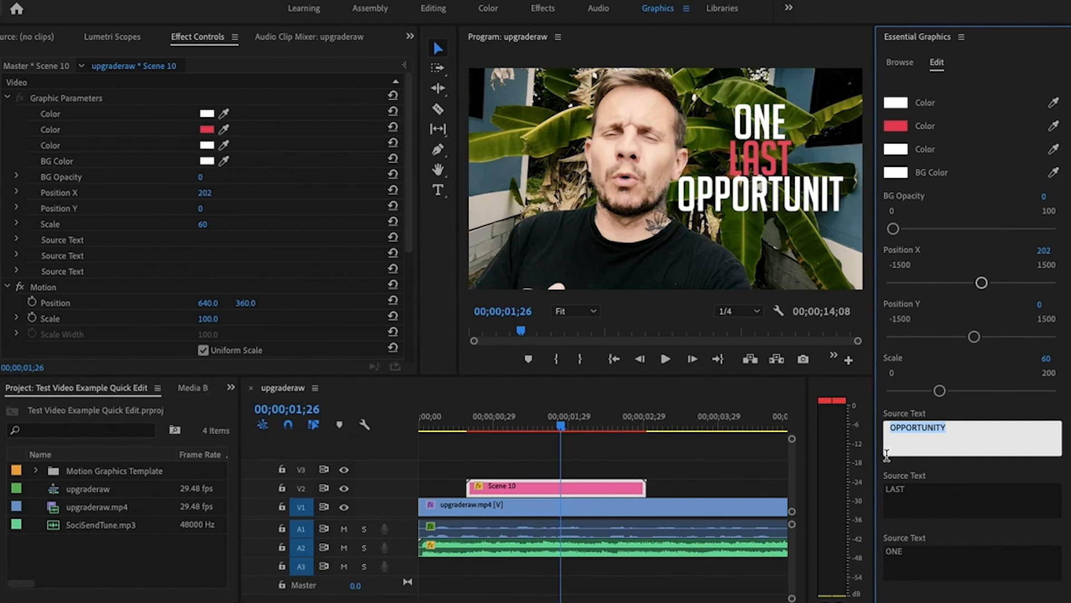
{"action": "left_click", "coordinate": [957, 435]}
{"action": "left_click_drag", "start_coordinate": [562, 429], "coordinate": [445, 436]}
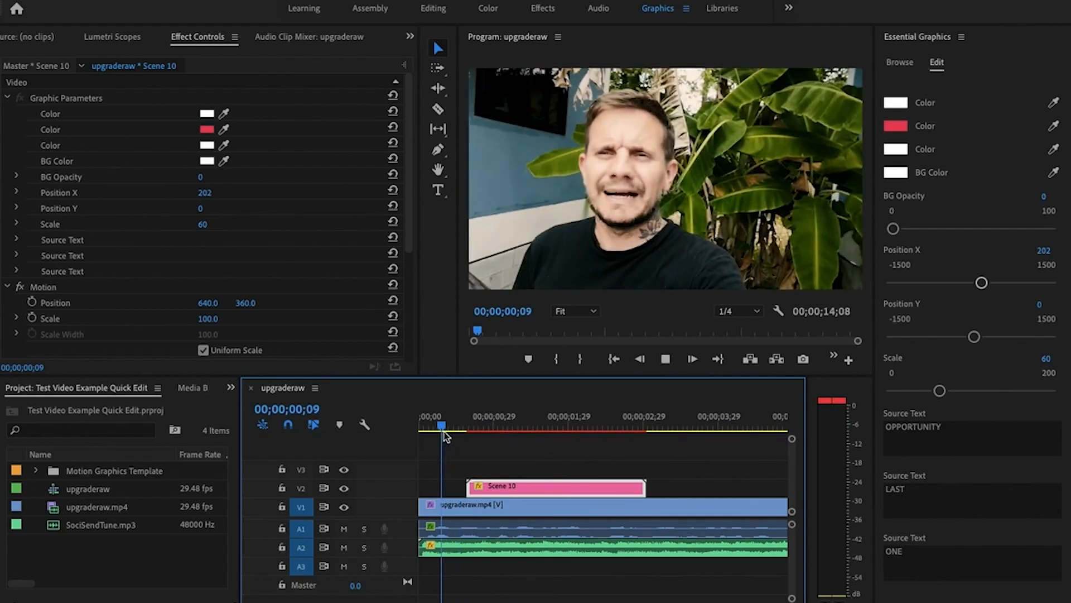
{"action": "key", "text": "space"}
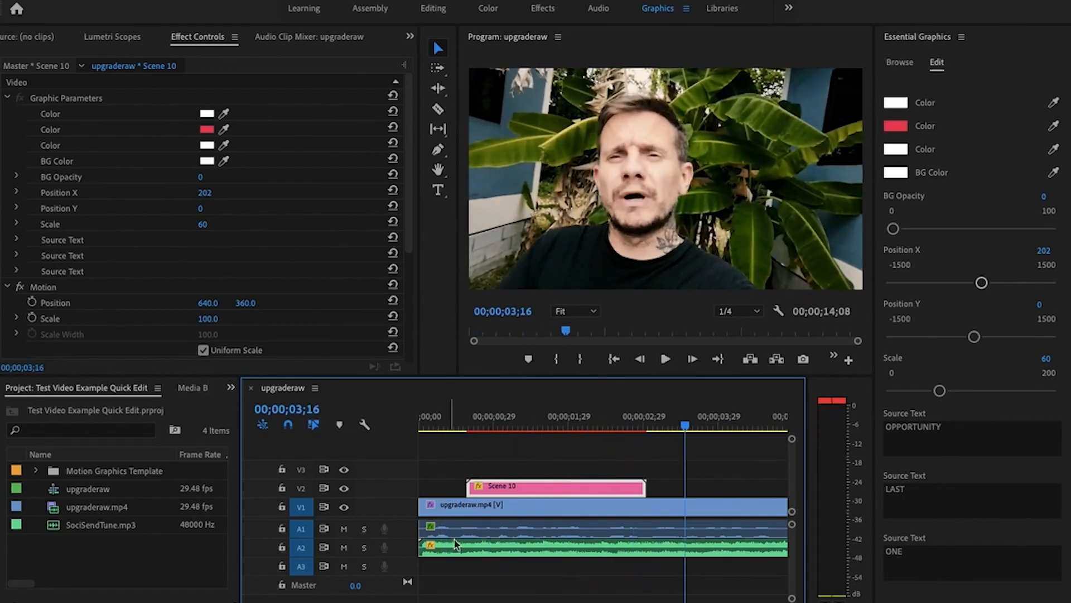
Show the whole sequence in the timeline and play on from near the end of the Scene 10 title, stopping at 00;00;09;21.
{"action": "scroll", "coordinate": [544, 532], "scroll_direction": "right", "scroll_amount": 5}
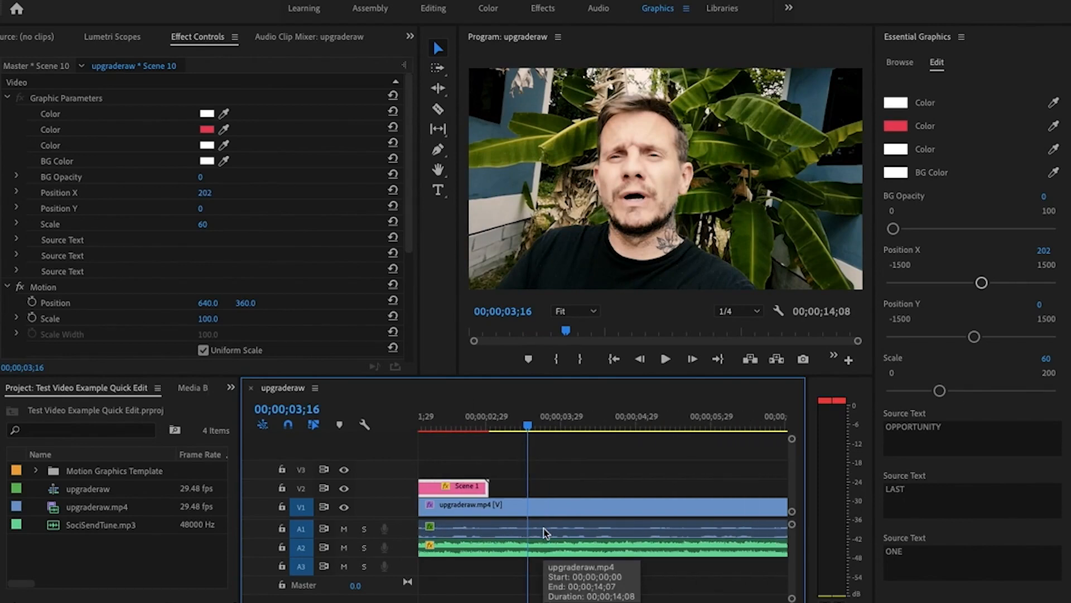
{"action": "scroll", "coordinate": [544, 531], "scroll_direction": "right", "scroll_amount": 1}
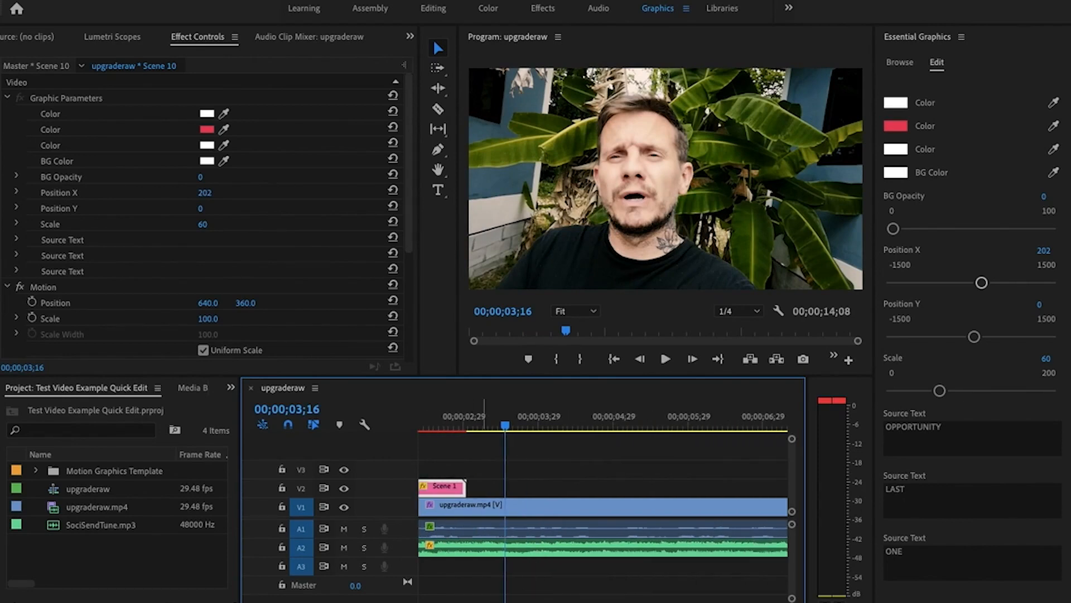
{"action": "left_click_drag", "start_coordinate": [287, 601], "coordinate": [389, 599]}
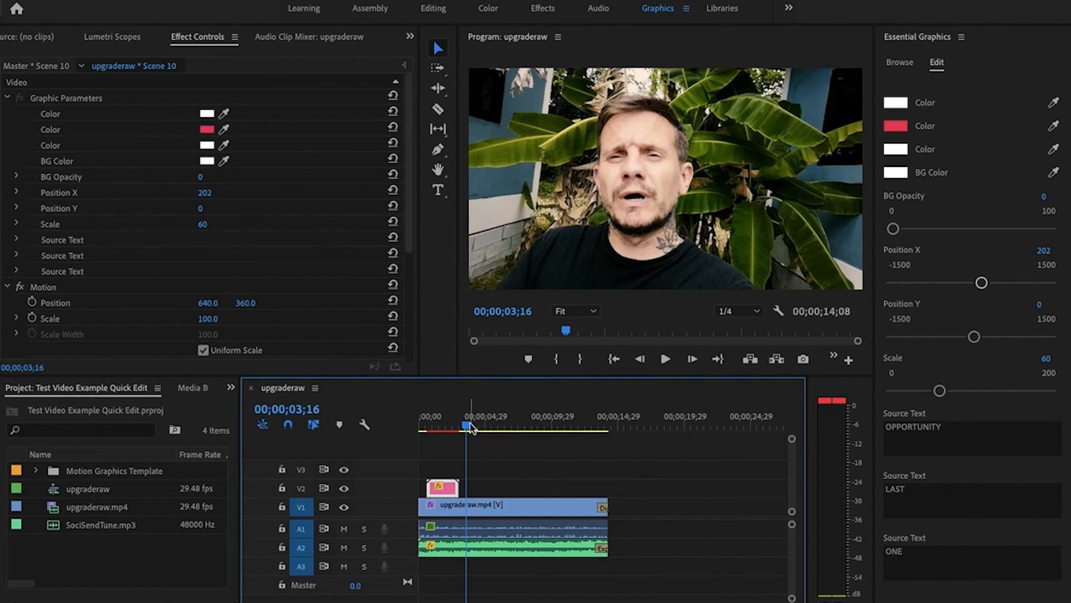
{"action": "left_click_drag", "start_coordinate": [466, 426], "coordinate": [452, 425]}
{"action": "key", "text": "space"}
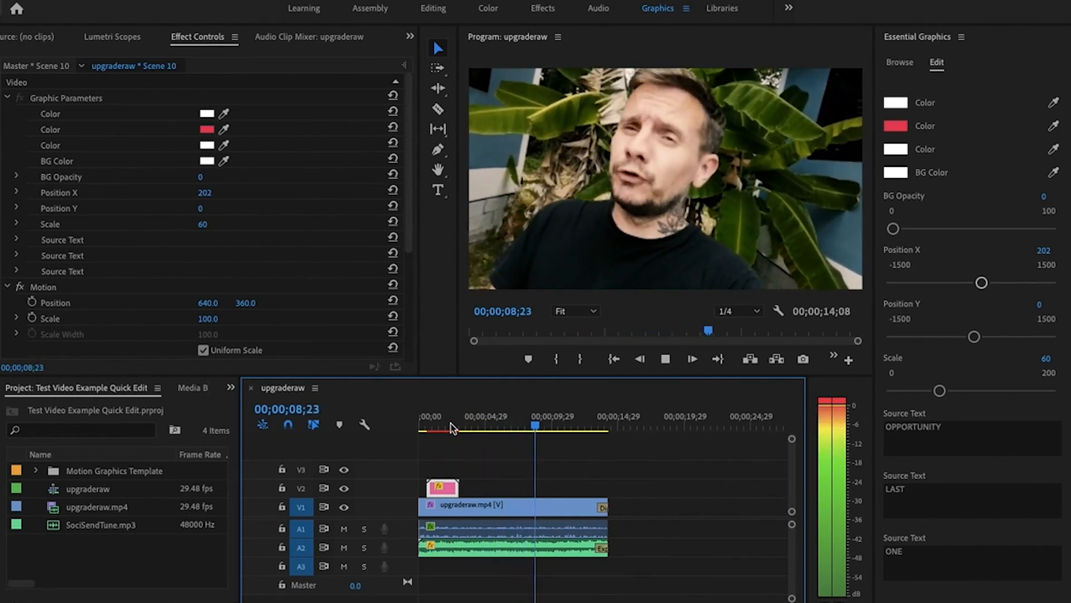
{"action": "key", "text": "space"}
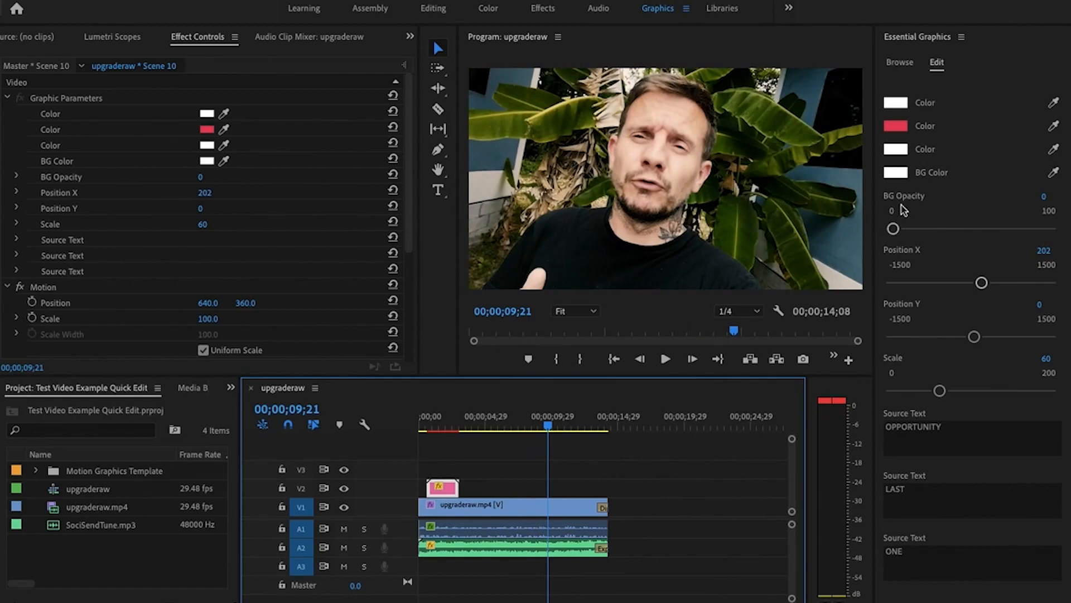
Add the Scene 15 title template to track V2 so that it ends at 00;00;09;21.
{"action": "left_click", "coordinate": [902, 65]}
{"action": "scroll", "coordinate": [950, 337], "scroll_direction": "down", "scroll_amount": 5}
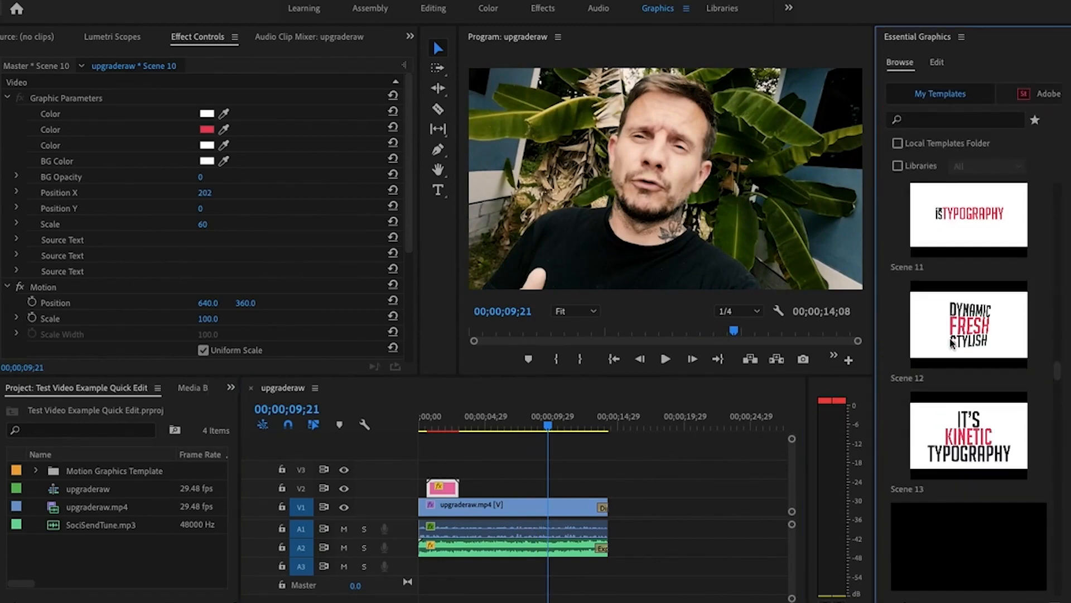
{"action": "left_click_drag", "start_coordinate": [975, 535], "coordinate": [561, 476]}
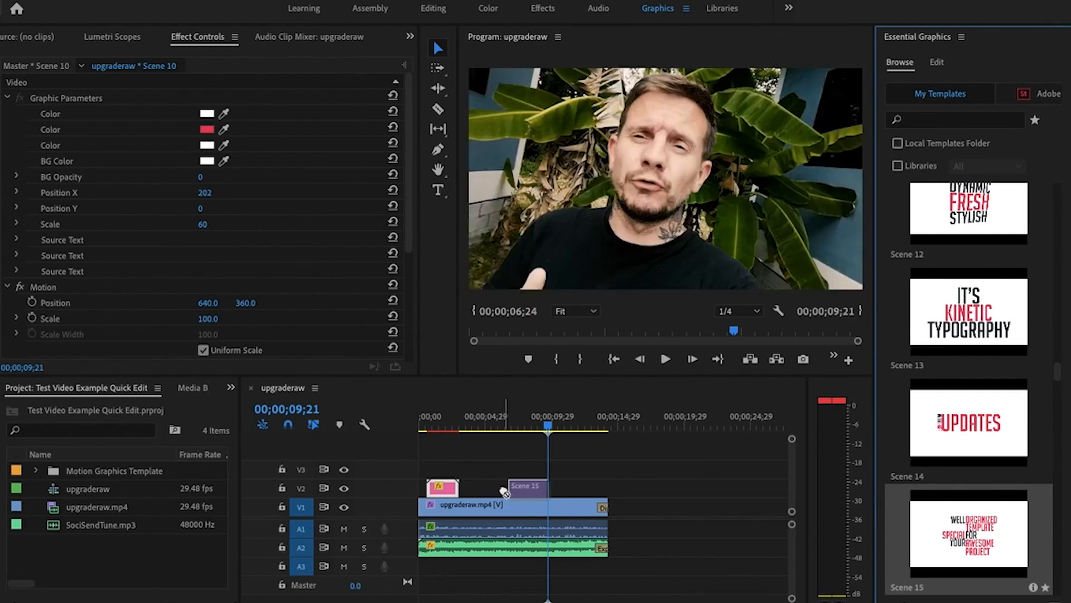
With the playhead at 00;00;08;19, replace the Scene 15 title's first four words, in displayed order, with PRO, UNLIMITED, TRAFFIC and THE.
{"action": "left_click_drag", "start_coordinate": [552, 428], "coordinate": [536, 447]}
{"action": "left_click", "coordinate": [538, 488]}
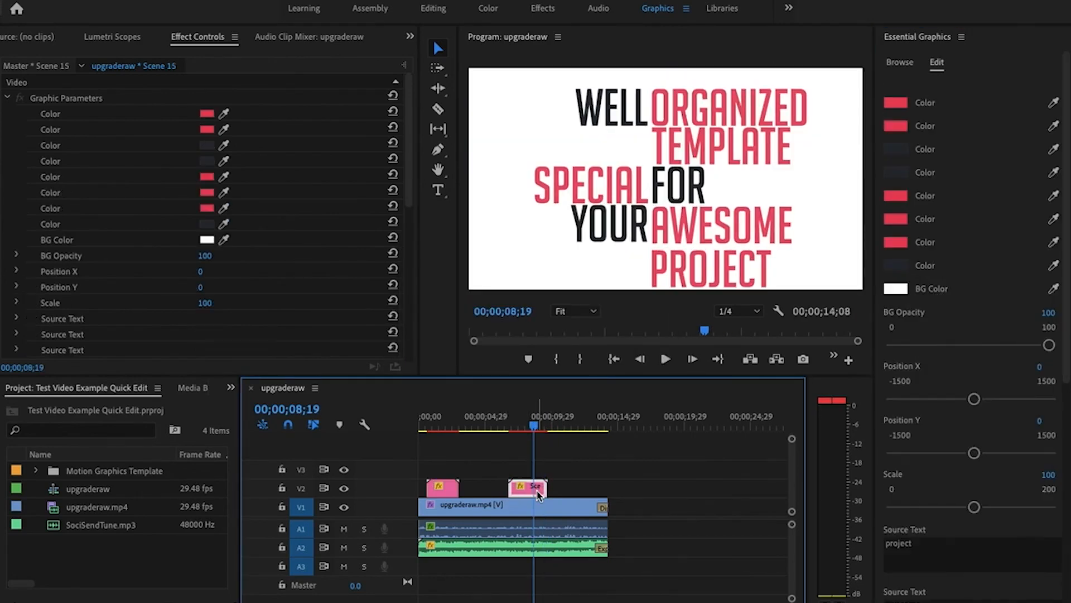
{"action": "scroll", "coordinate": [940, 551], "scroll_direction": "down", "scroll_amount": 8}
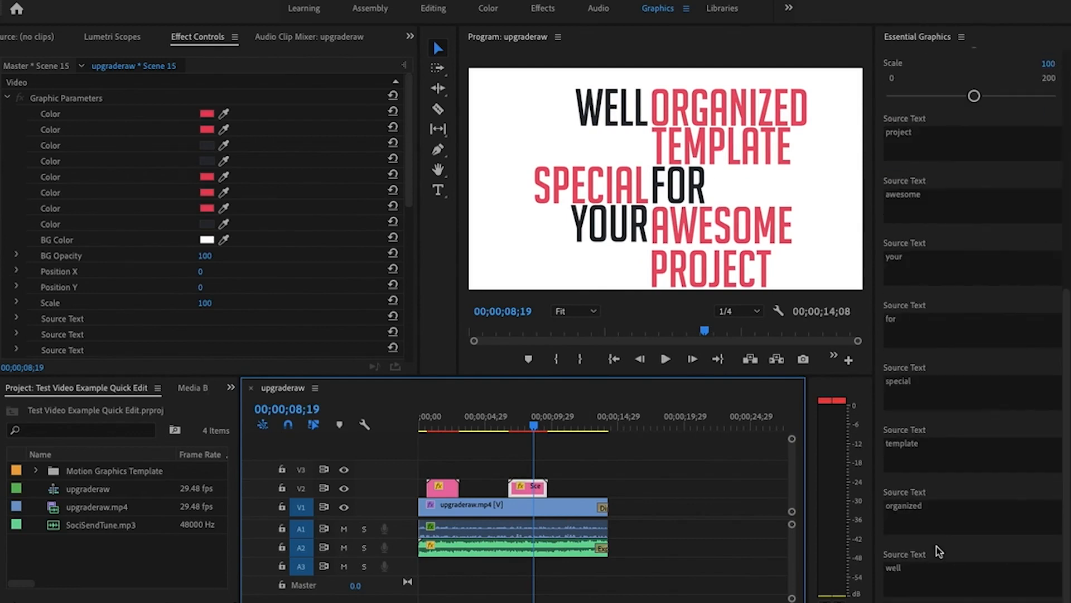
{"action": "left_click", "coordinate": [915, 575]}
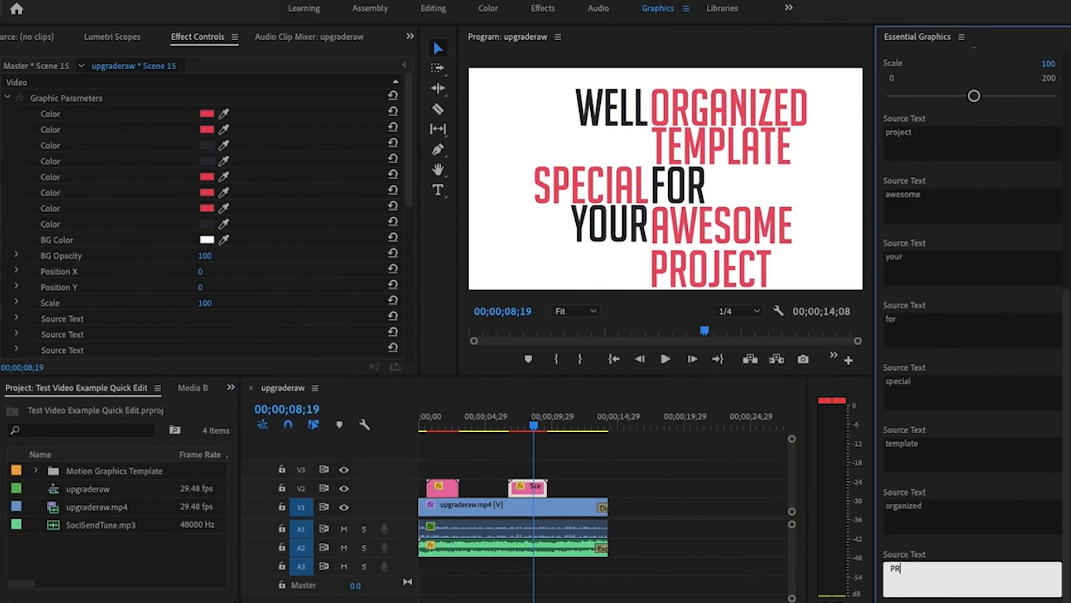
{"action": "type", "text": "PRO"}
{"action": "left_click", "coordinate": [928, 519]}
{"action": "type", "text": "UNLIMITED"}
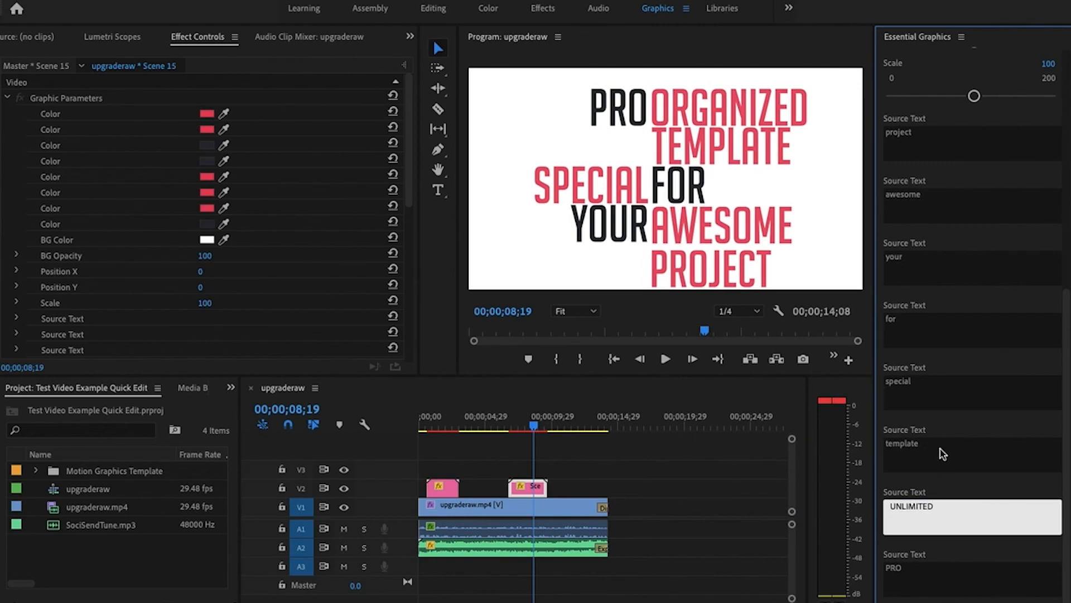
{"action": "left_click", "coordinate": [940, 449]}
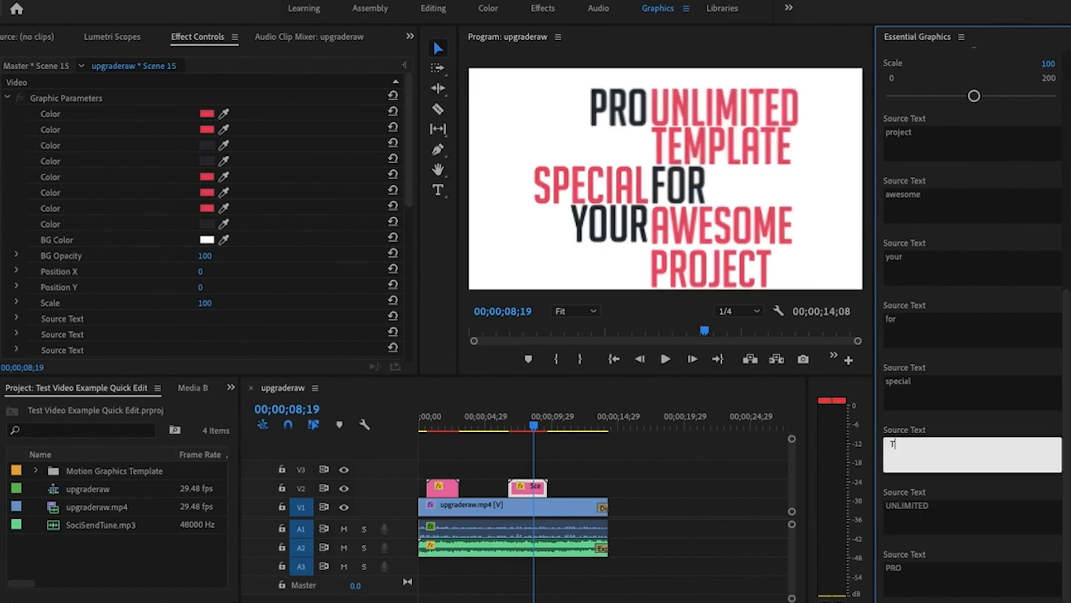
{"action": "type", "text": "TRAFFIC"}
{"action": "left_click", "coordinate": [946, 398]}
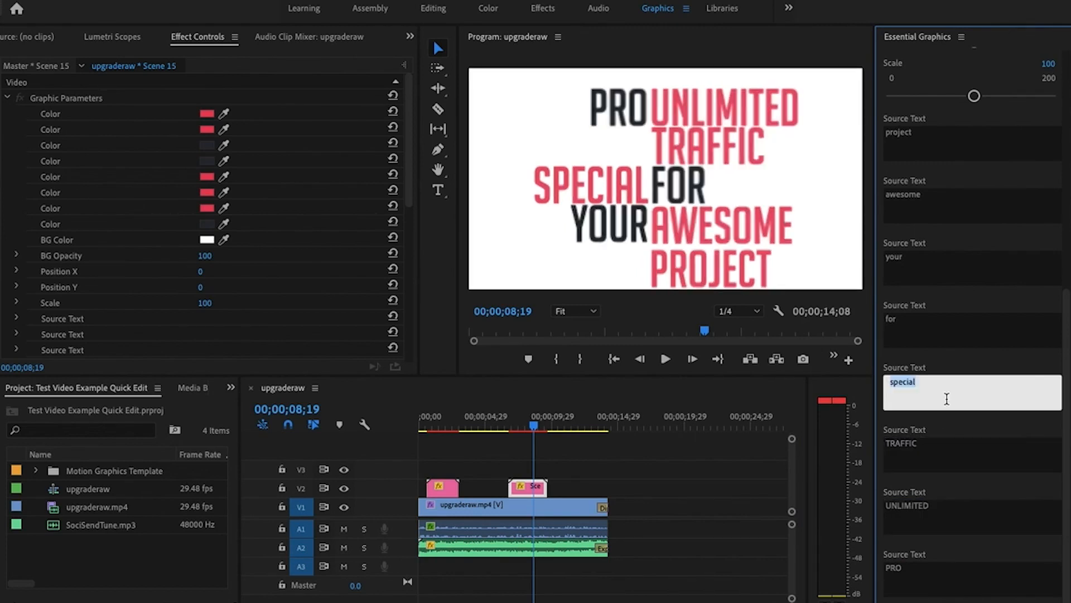
{"action": "type", "text": "THE"}
Replace the Scene 15 title's last four words, in displayed order, with CHOICE, IS, ALL and YOURS.
{"action": "left_click", "coordinate": [952, 329]}
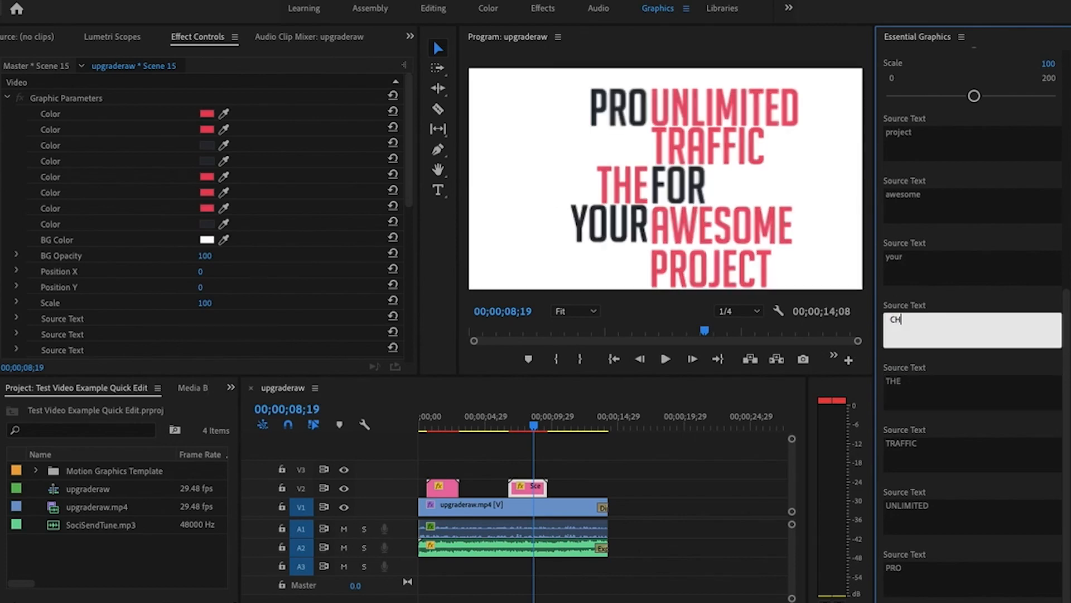
{"action": "type", "text": "CHIC"}
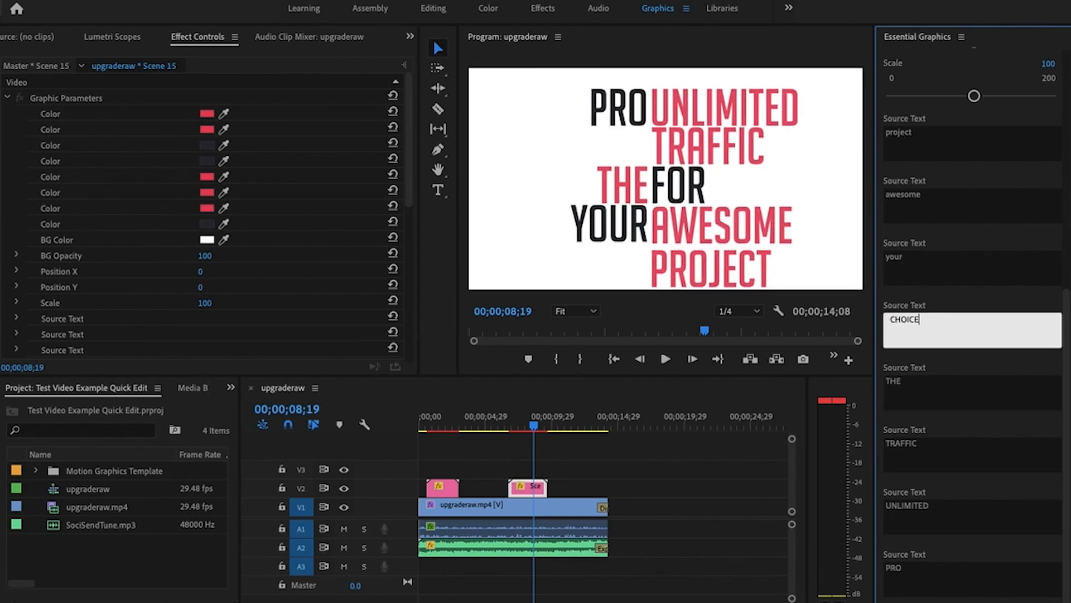
{"action": "left_click", "coordinate": [959, 266]}
{"action": "type", "text": "IS"}
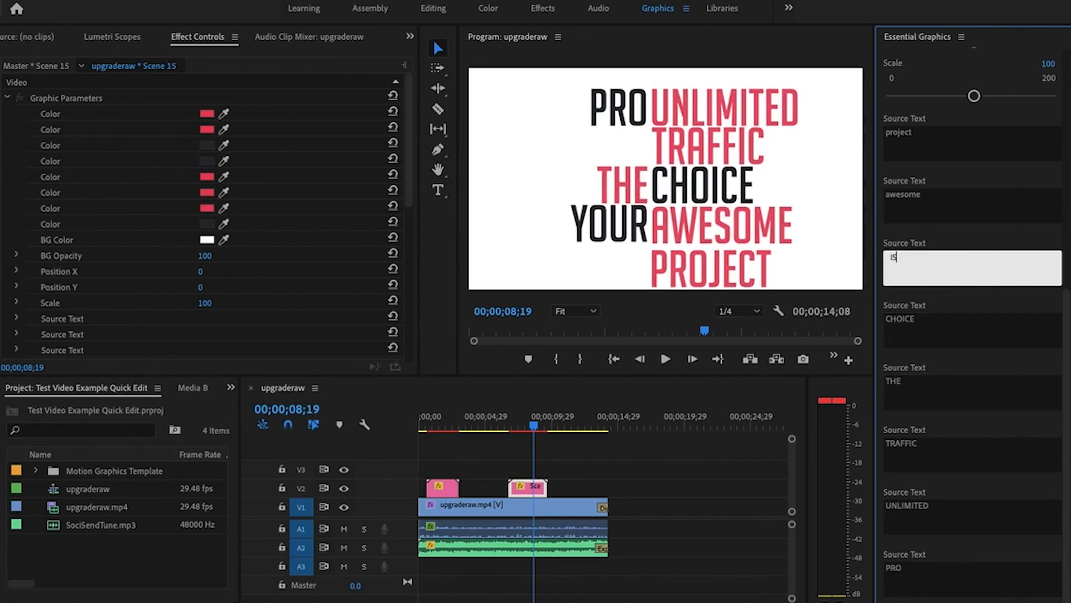
{"action": "left_click", "coordinate": [966, 209]}
{"action": "type", "text": "ALL"}
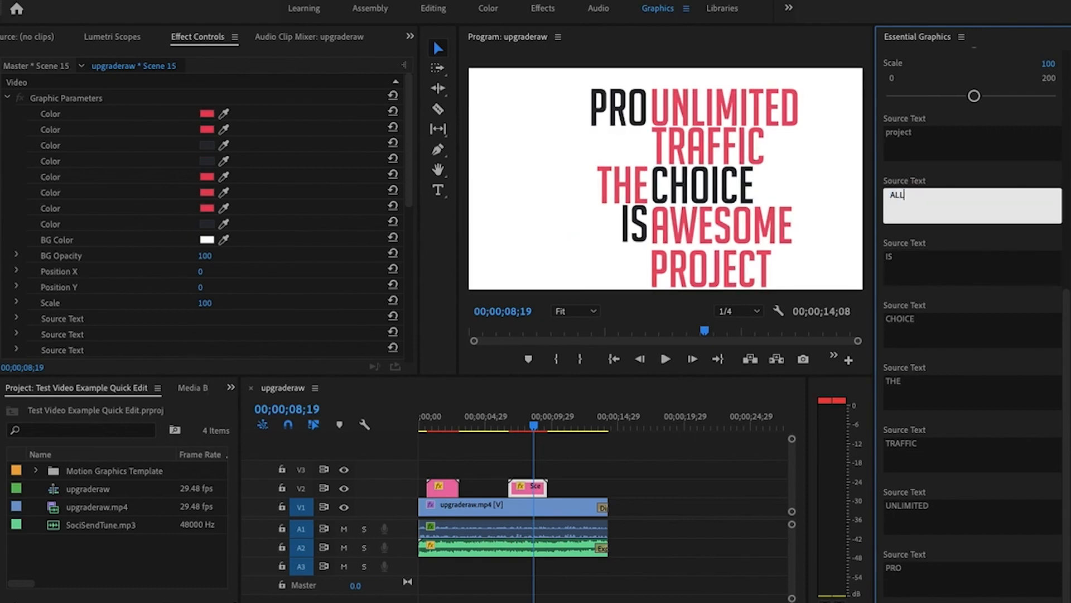
{"action": "left_click", "coordinate": [954, 139]}
{"action": "type", "text": "YOURS"}
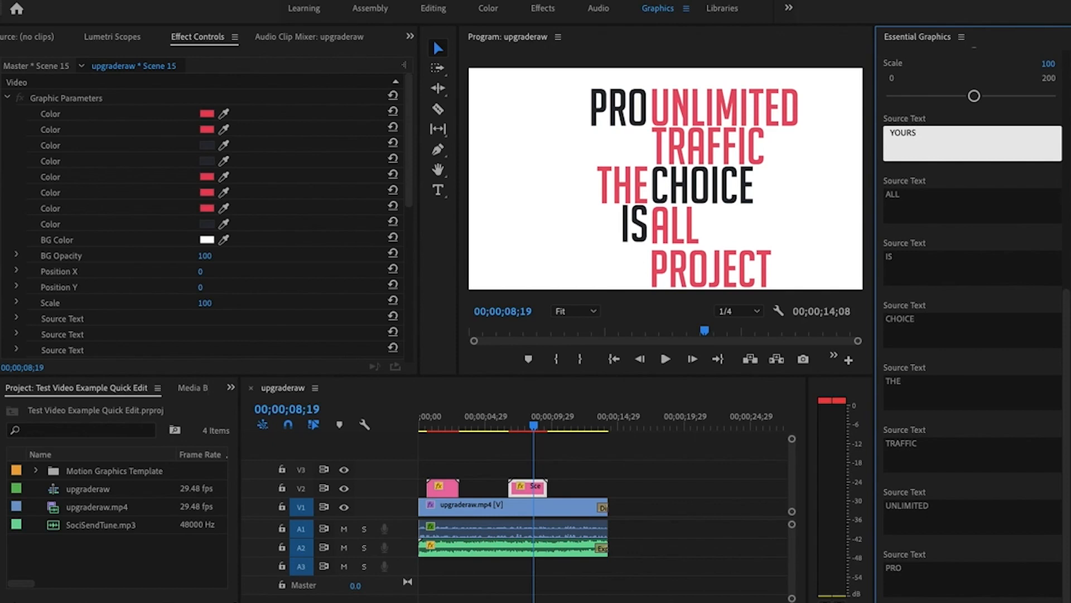
{"action": "left_click", "coordinate": [952, 180]}
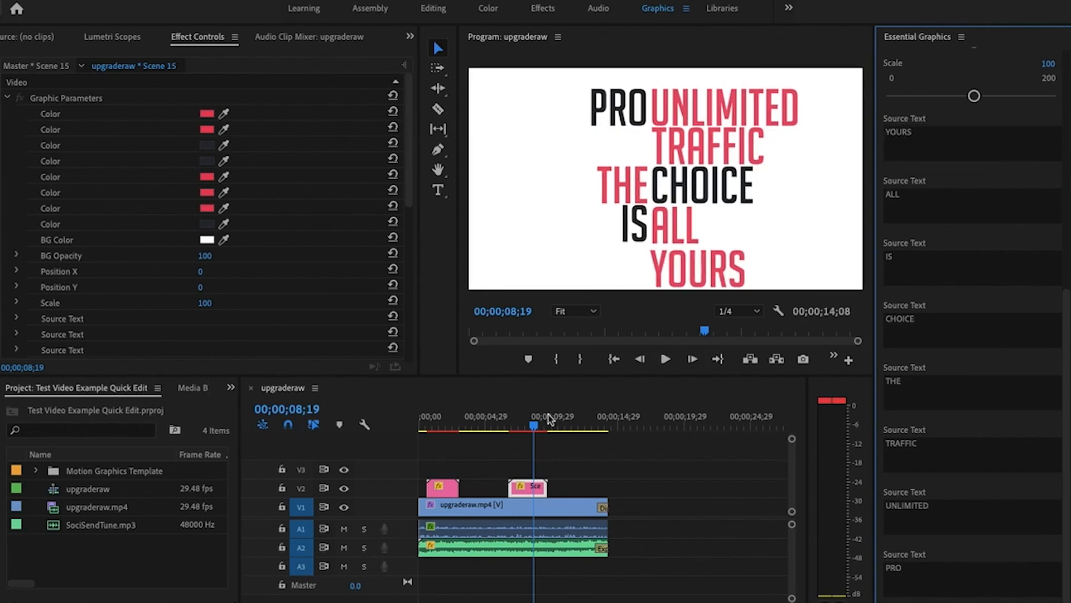
Play the sequence from the beginning to review both titles, stopping at 00;00;10;14.
{"action": "left_click_drag", "start_coordinate": [535, 431], "coordinate": [450, 431]}
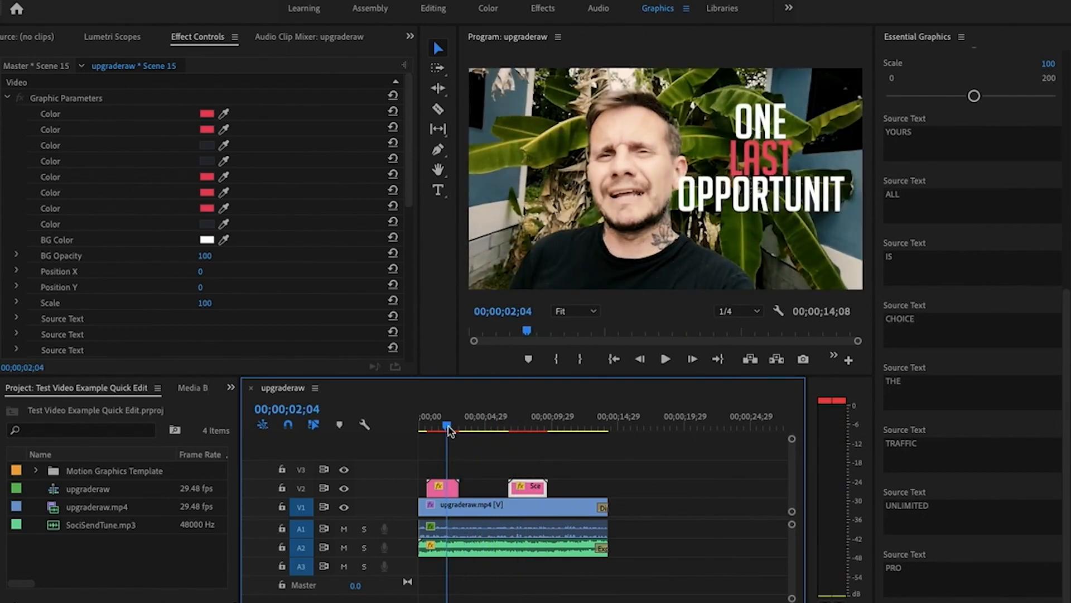
{"action": "left_click_drag", "start_coordinate": [449, 431], "coordinate": [413, 427]}
{"action": "key", "text": "space"}
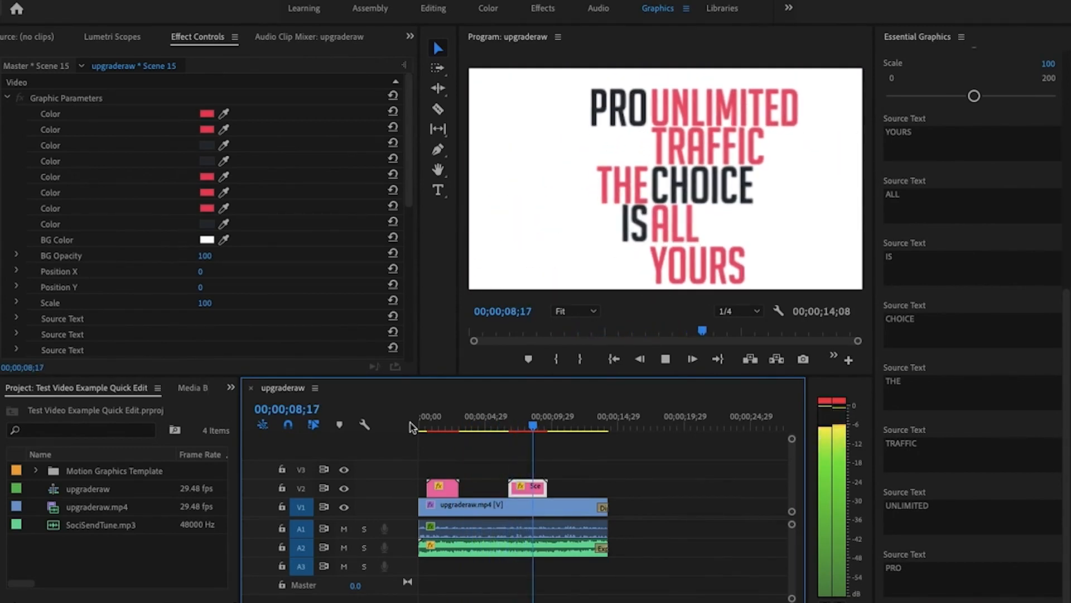
{"action": "key", "text": "space"}
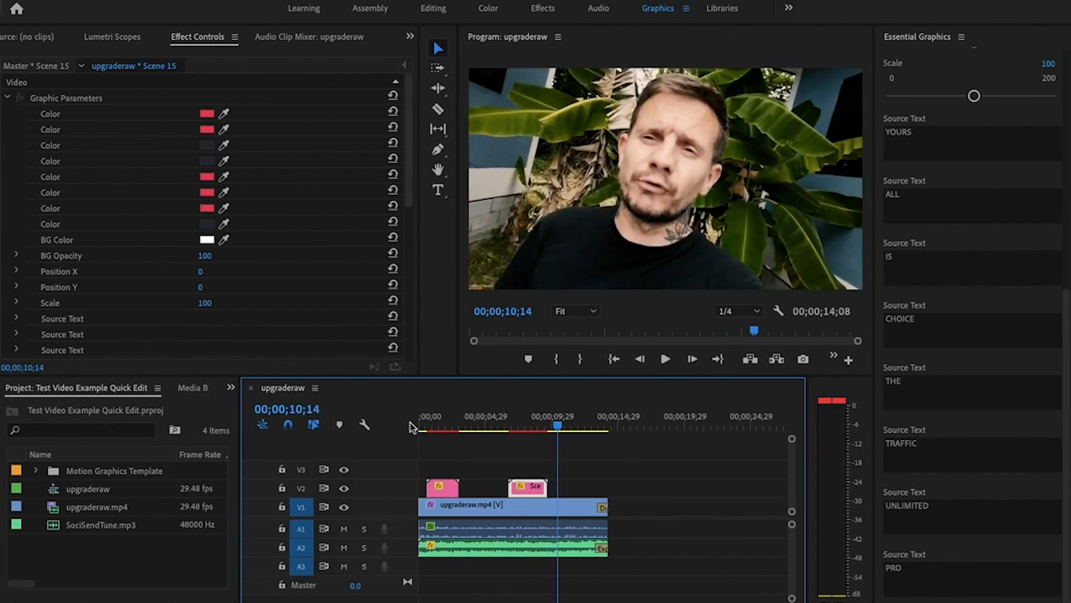
Browse the installed graphics templates, from the sports and Instagram story designs to the text blocks and numbered titles.
{"action": "scroll", "coordinate": [915, 177], "scroll_direction": "up", "scroll_amount": 7}
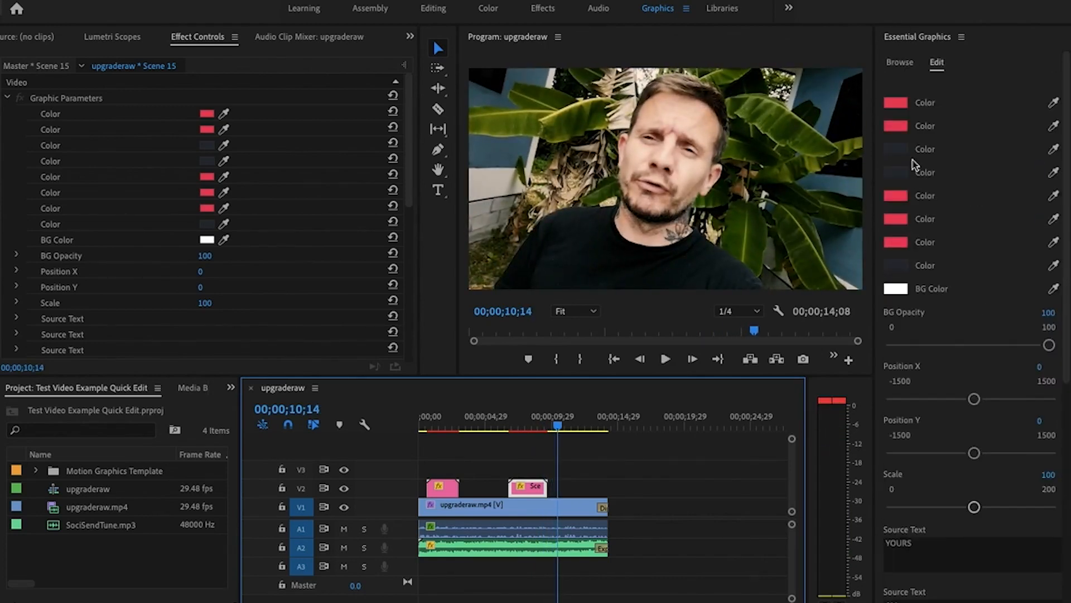
{"action": "left_click", "coordinate": [900, 62]}
{"action": "scroll", "coordinate": [912, 273], "scroll_direction": "down", "scroll_amount": 15}
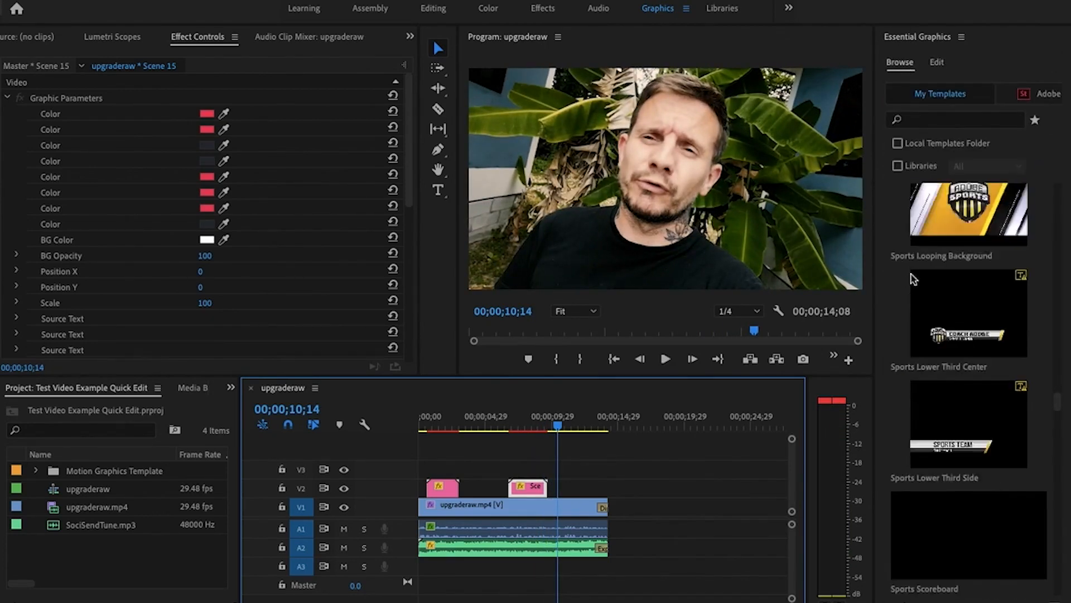
{"action": "scroll", "coordinate": [912, 278], "scroll_direction": "down", "scroll_amount": 15}
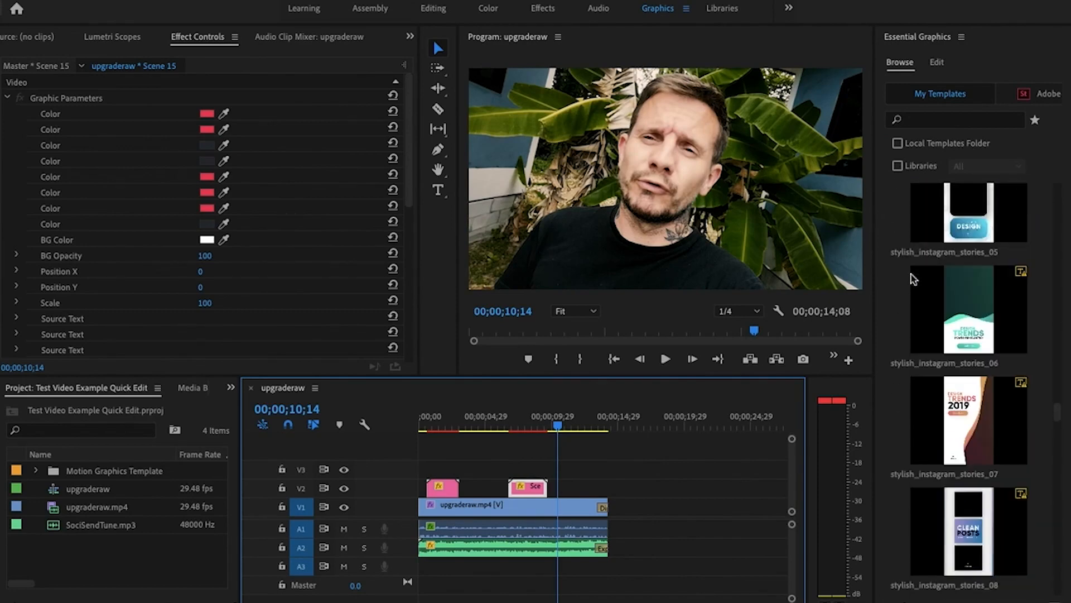
{"action": "scroll", "coordinate": [975, 335], "scroll_direction": "down", "scroll_amount": 5}
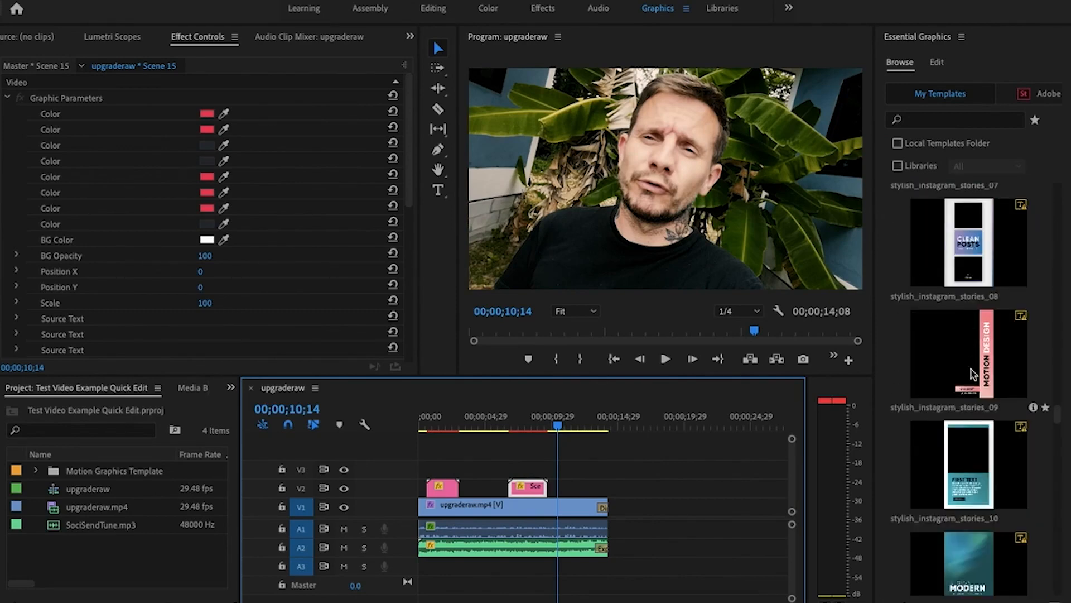
{"action": "scroll", "coordinate": [973, 374], "scroll_direction": "down", "scroll_amount": 15}
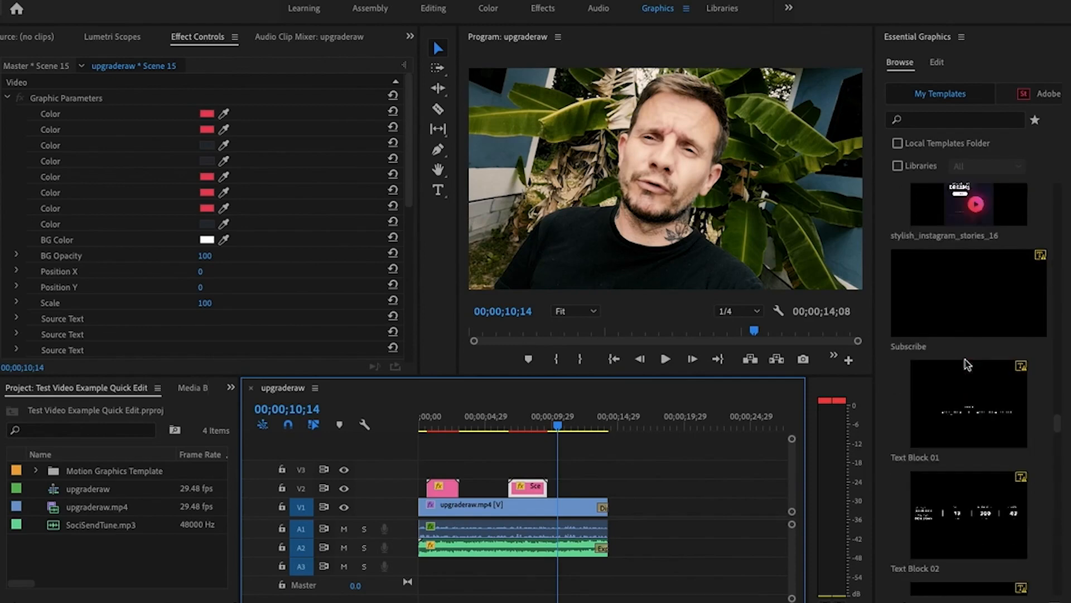
{"action": "scroll", "coordinate": [968, 364], "scroll_direction": "down", "scroll_amount": 12}
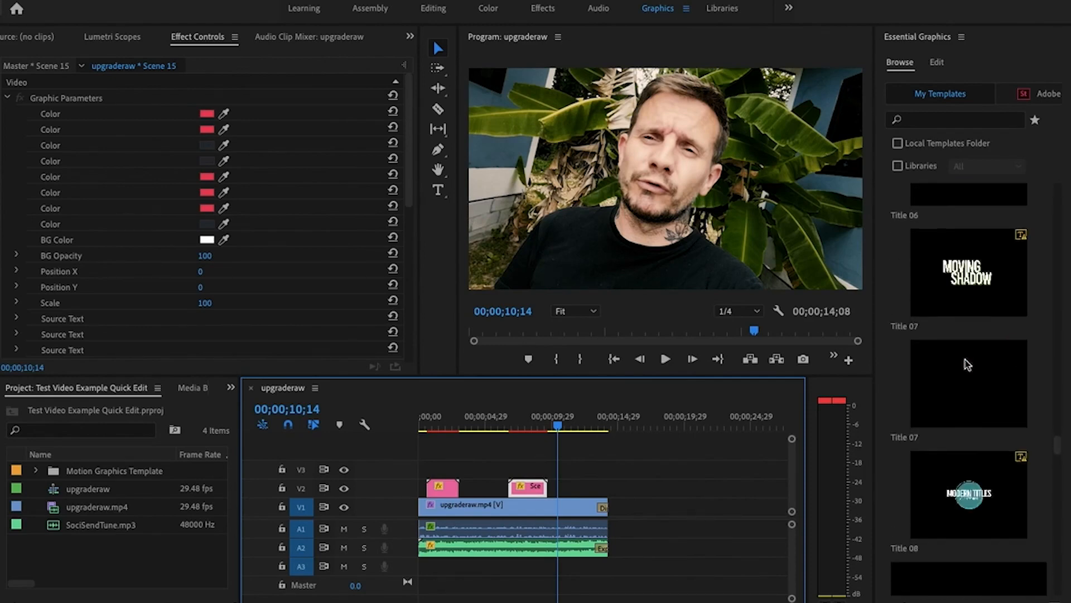
{"action": "scroll", "coordinate": [968, 365], "scroll_direction": "down", "scroll_amount": 6}
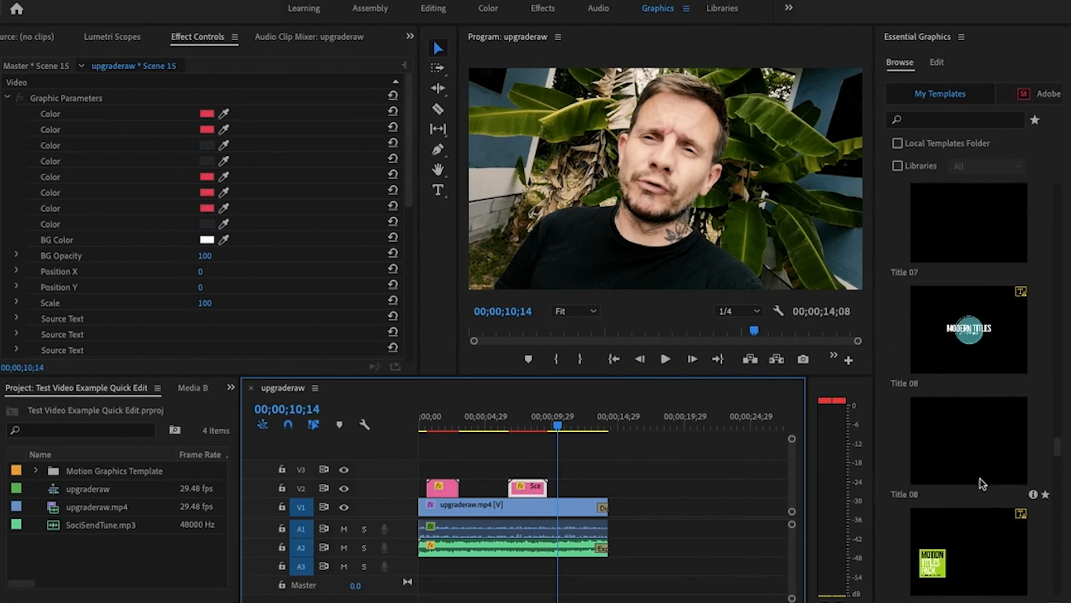
{"action": "scroll", "coordinate": [923, 377], "scroll_direction": "up", "scroll_amount": 3}
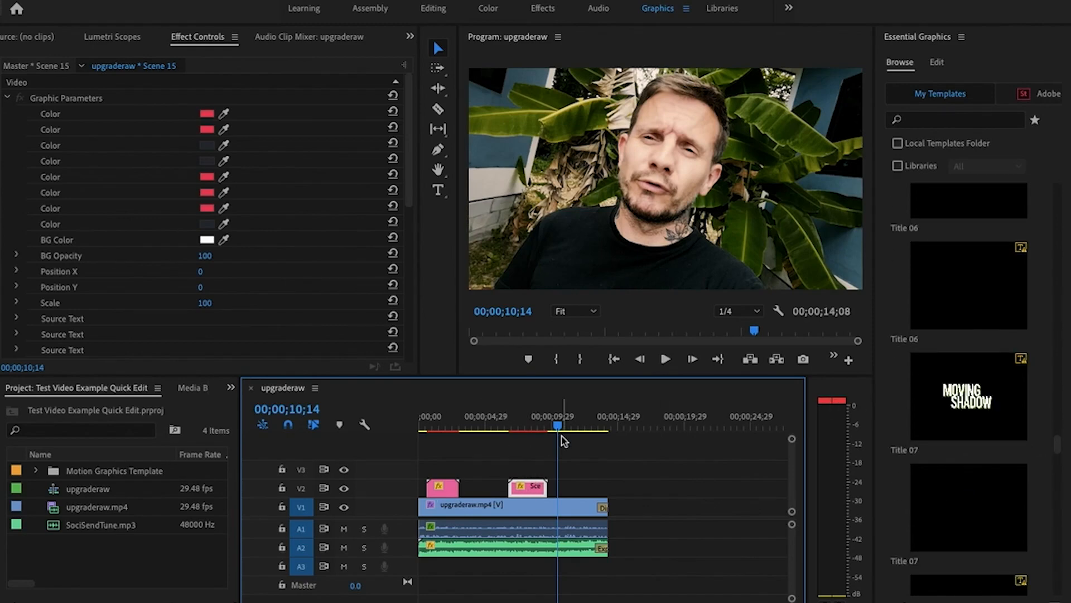
Delete the Scene 10 title from track V2.
{"action": "left_click_drag", "start_coordinate": [558, 427], "coordinate": [446, 429]}
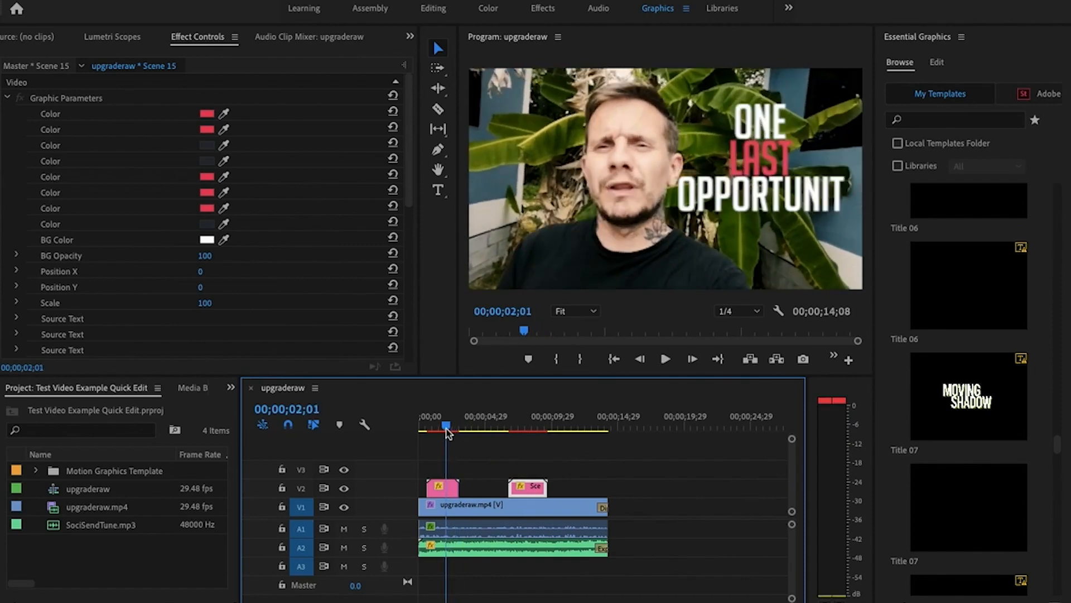
{"action": "left_click", "coordinate": [450, 494]}
{"action": "key", "text": "Delete"}
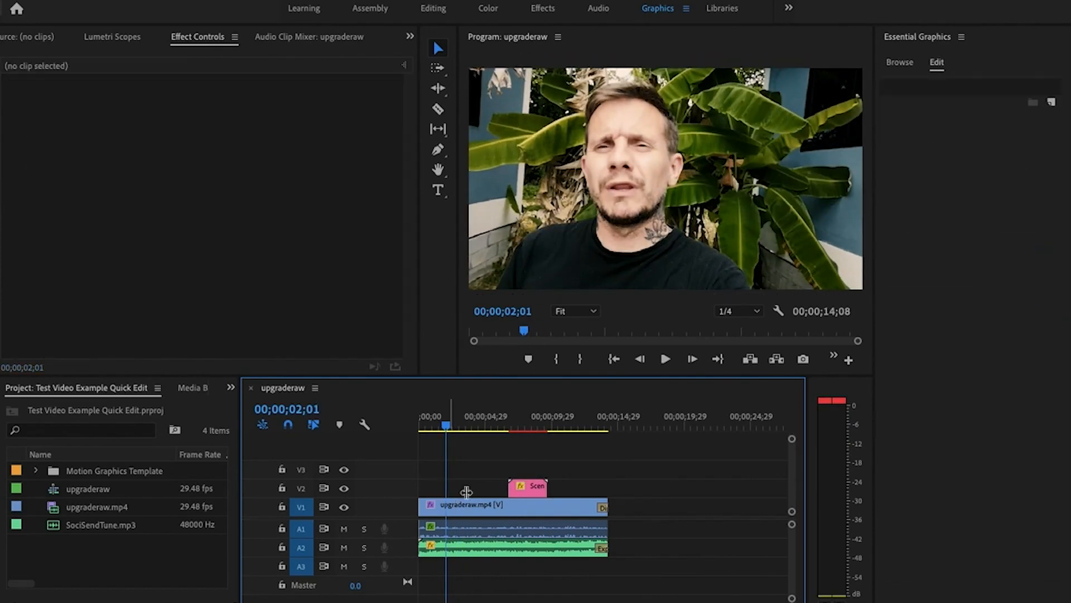
Add the Title 07 (MOVING SHADOW) template to track V3 near the start of the sequence.
{"action": "left_click", "coordinate": [907, 64]}
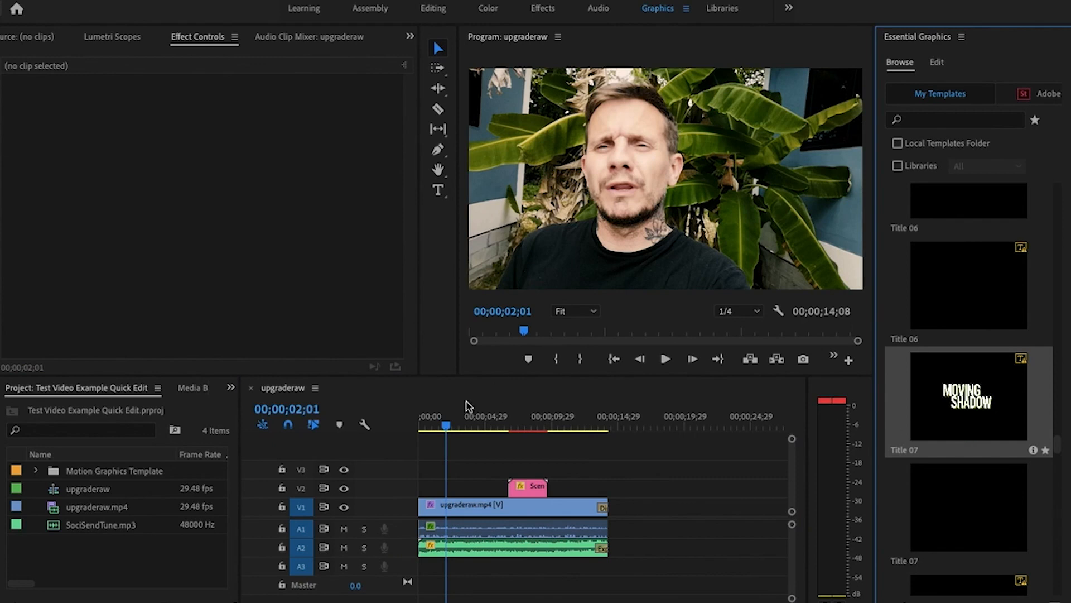
{"action": "left_click_drag", "start_coordinate": [467, 406], "coordinate": [433, 473]}
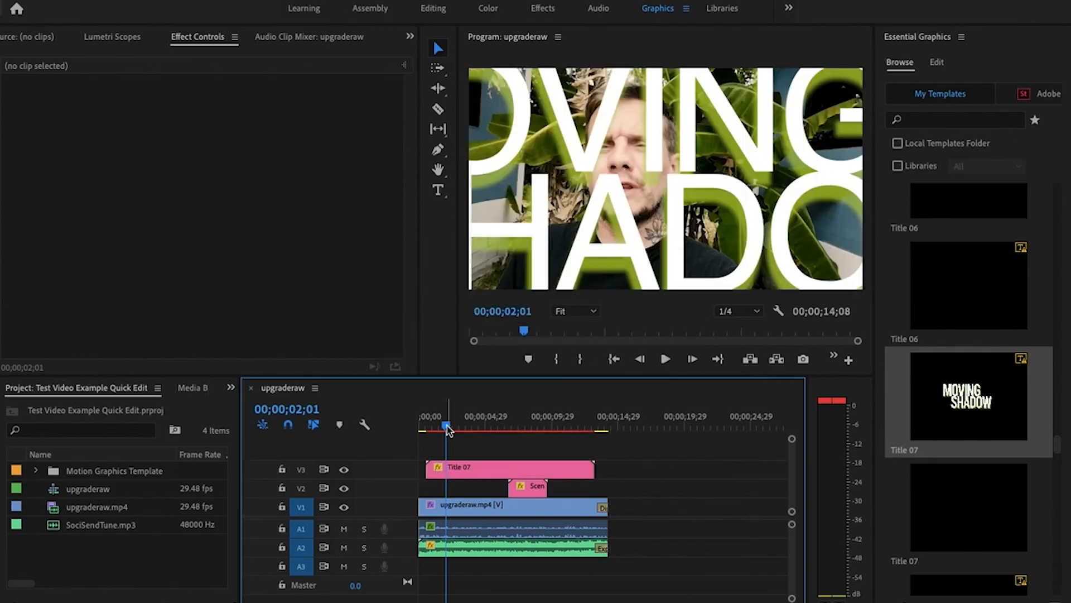
Split the Title 07 clip at 00;00;02;11, delete the part after the cut, and move the playhead to 00;00;01;17.
{"action": "left_click_drag", "start_coordinate": [450, 426], "coordinate": [452, 428]}
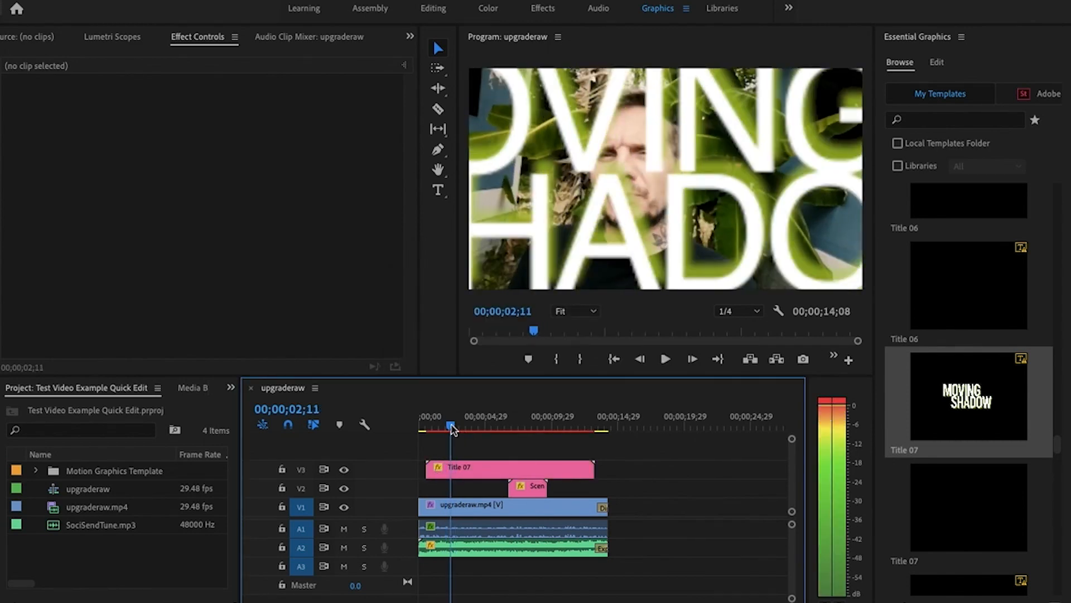
{"action": "key", "text": "c"}
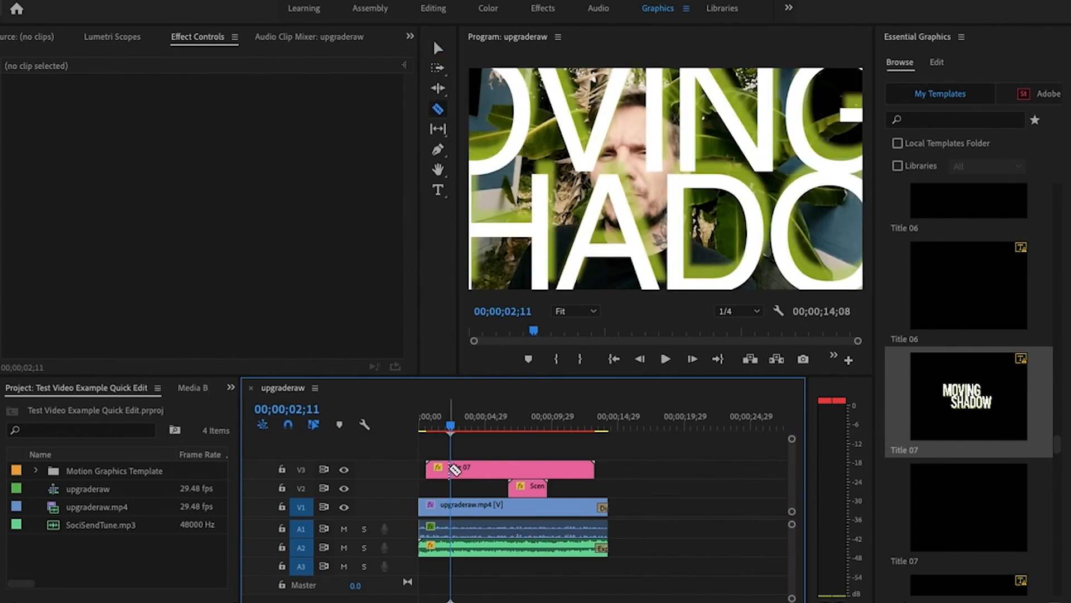
{"action": "left_click", "coordinate": [453, 470]}
{"action": "left_click", "coordinate": [710, 427]}
{"action": "left_click", "coordinate": [453, 469]}
{"action": "key", "text": "v"}
{"action": "left_click", "coordinate": [470, 473]}
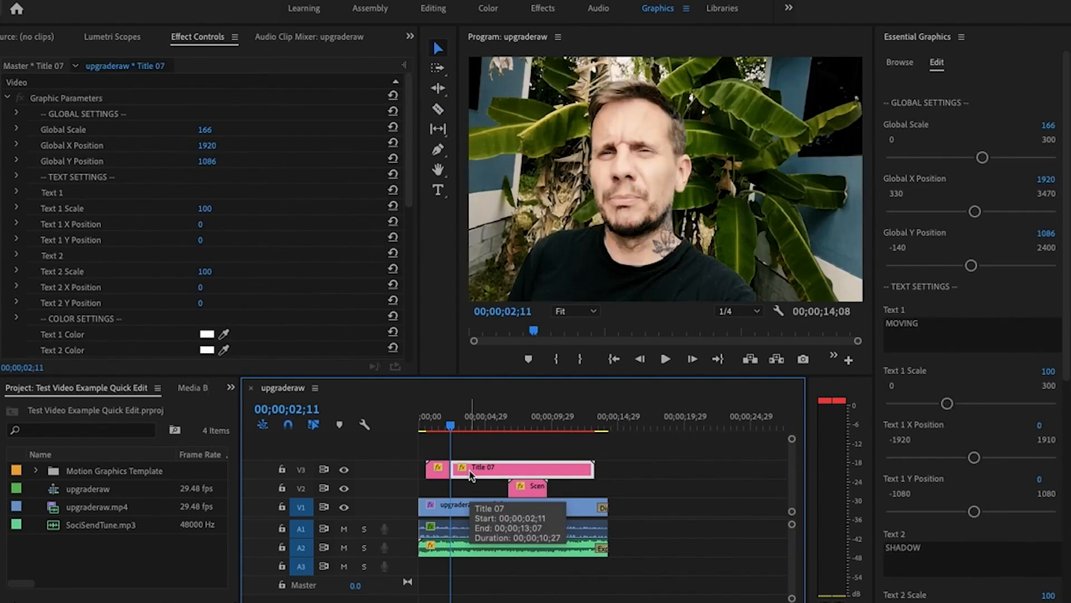
{"action": "key", "text": "Delete"}
{"action": "left_click", "coordinate": [449, 428]}
{"action": "left_click_drag", "start_coordinate": [450, 427], "coordinate": [440, 427]}
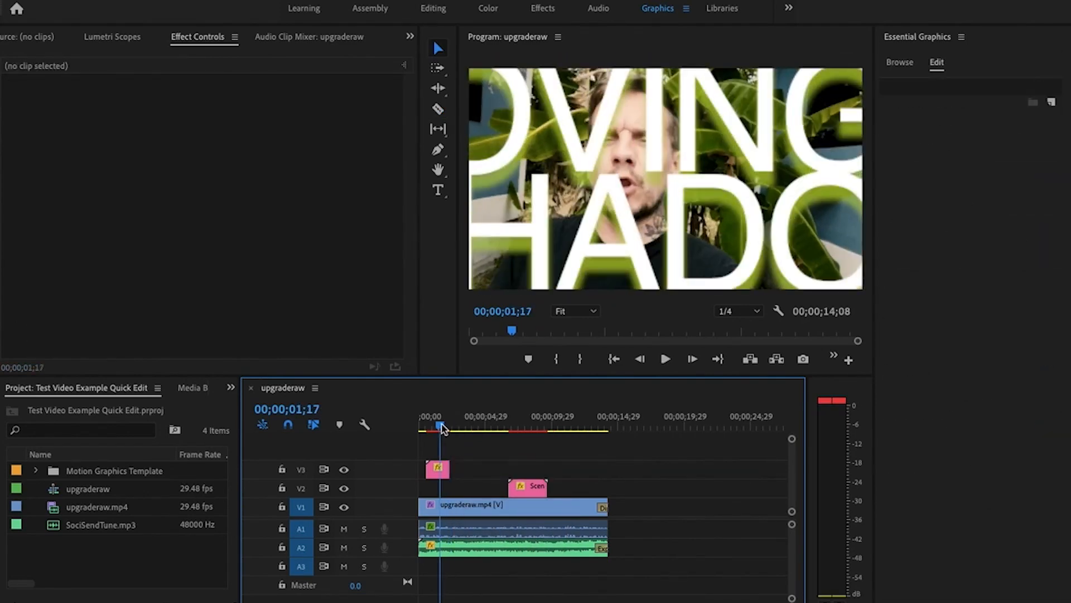